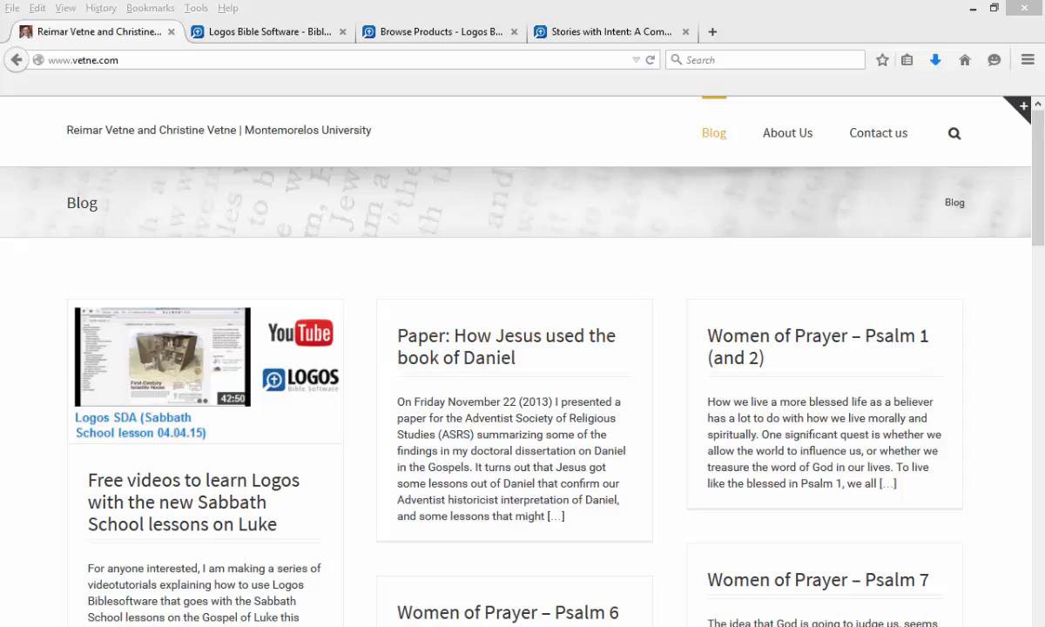
Open the blog post about free videos to learn Logos and view its e-mail notification sign-up form
mouse_move(1039, 183)
left_mouse_down()
mouse_move(1043, 486)
mouse_move(1042, 174)
left_mouse_up()
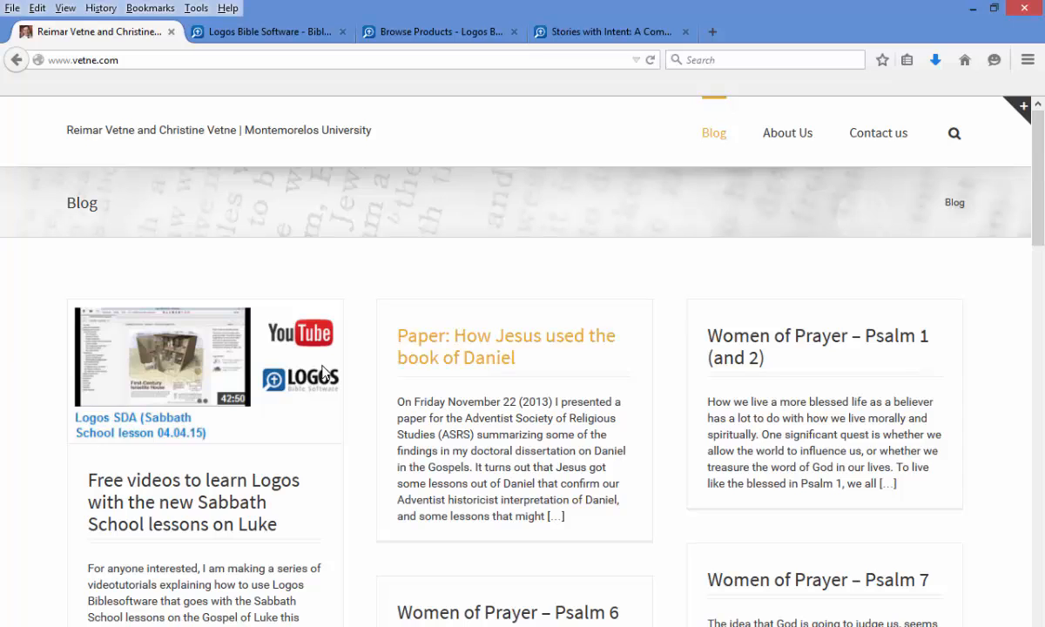
left_click(152, 498)
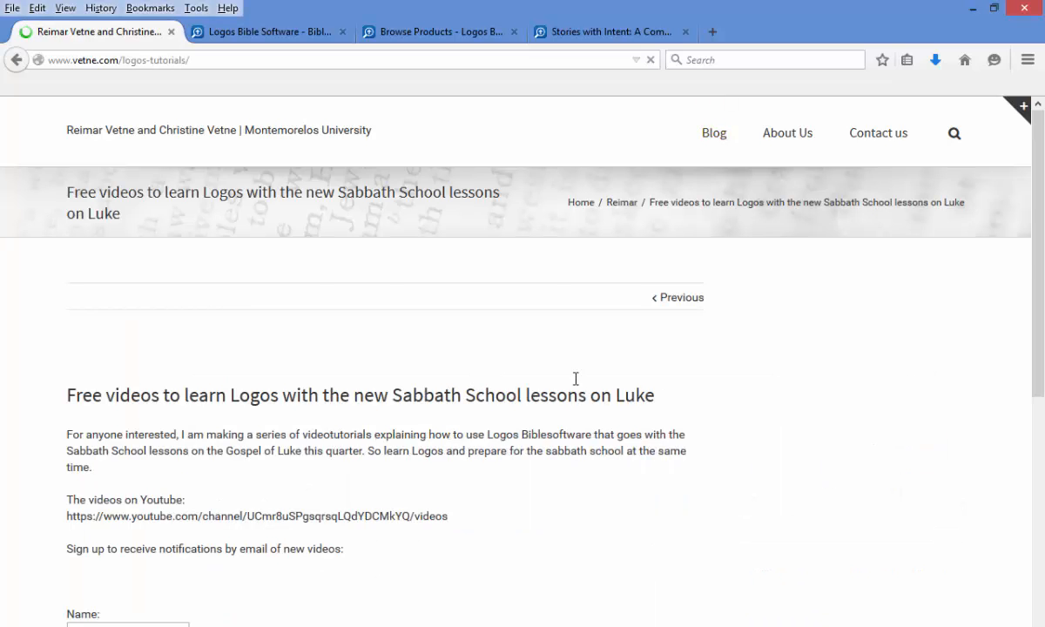
scroll(193, 352, "down", 5)
scroll(142, 365, "down", 8)
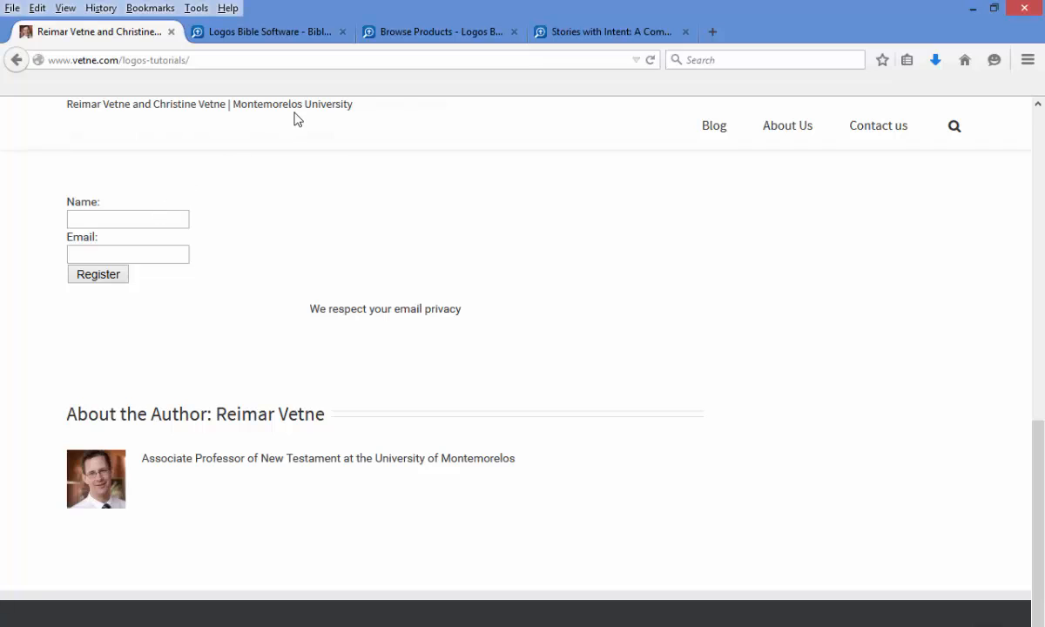
Review the logos.com pages for the SDA package comparison, Kenneth E. Bailey's books and Stories with Intent
left_click(258, 34)
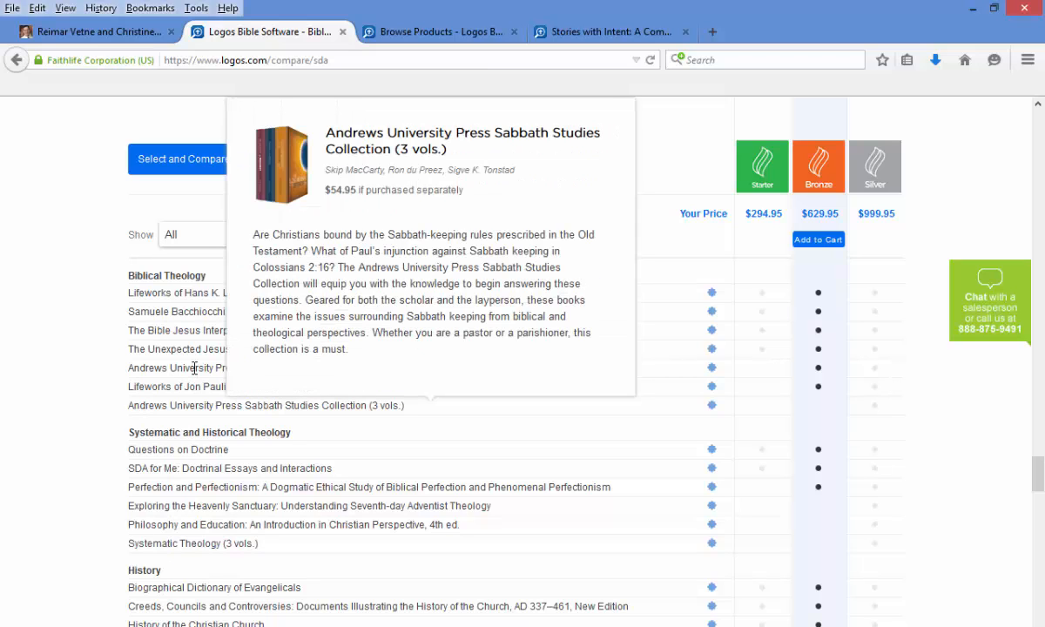
mouse_move(182, 367)
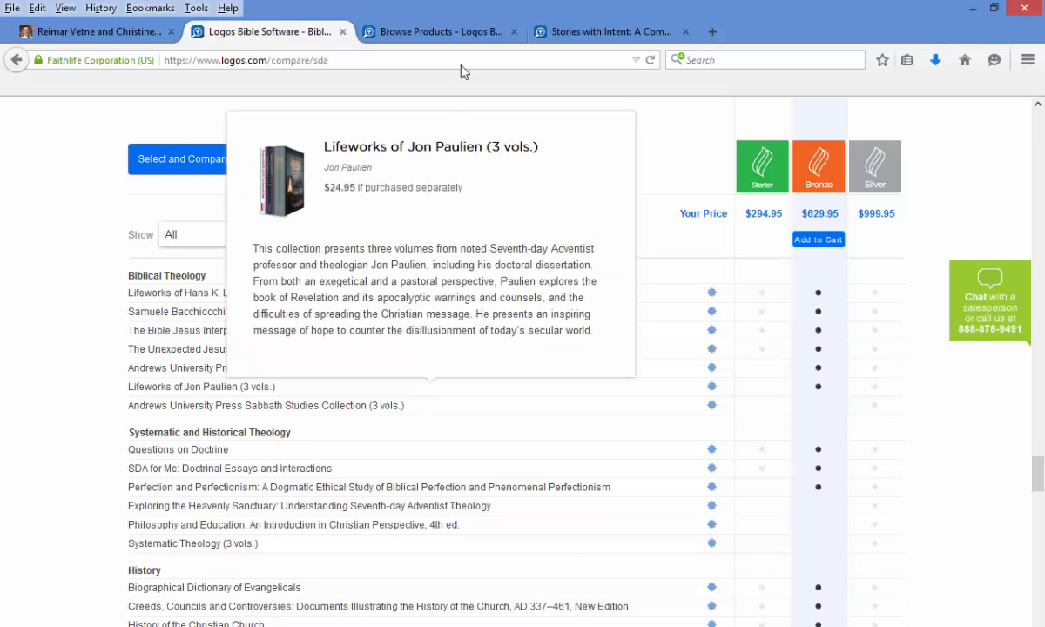
left_click(462, 35)
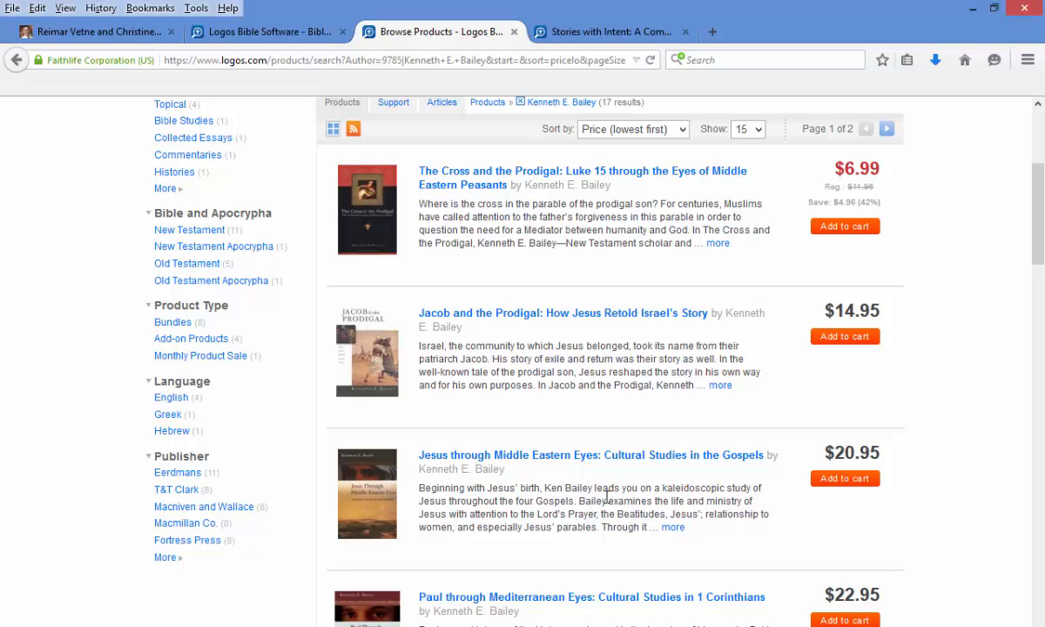
left_click(587, 30)
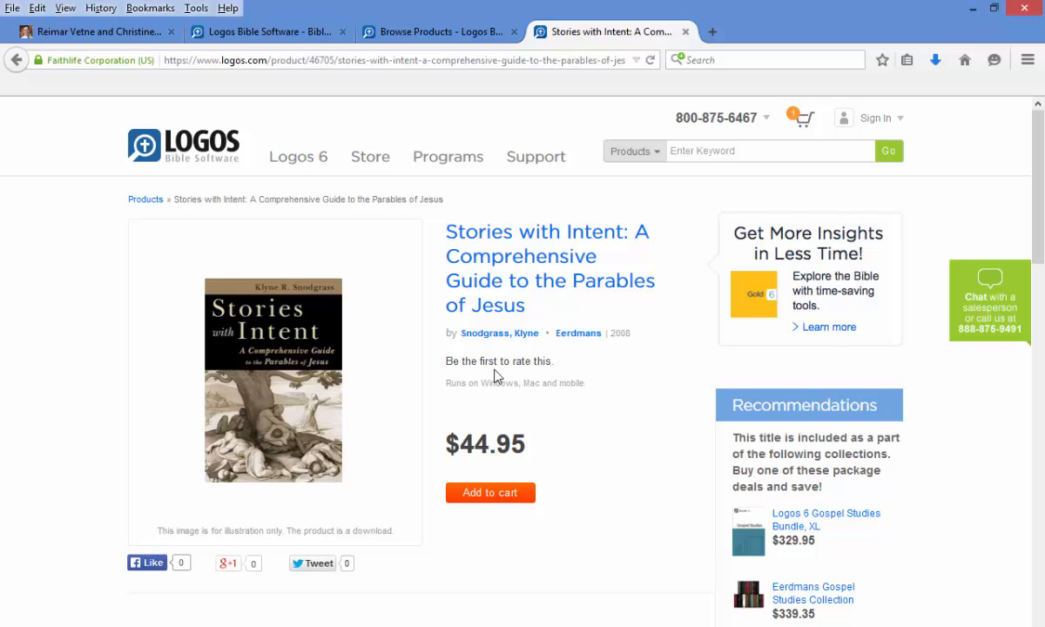
Switch to Logos Bible Software and open Jesus through Middle Eastern Eyes: Cultural Studies in the Gospels from the library
key("alt+Tab")
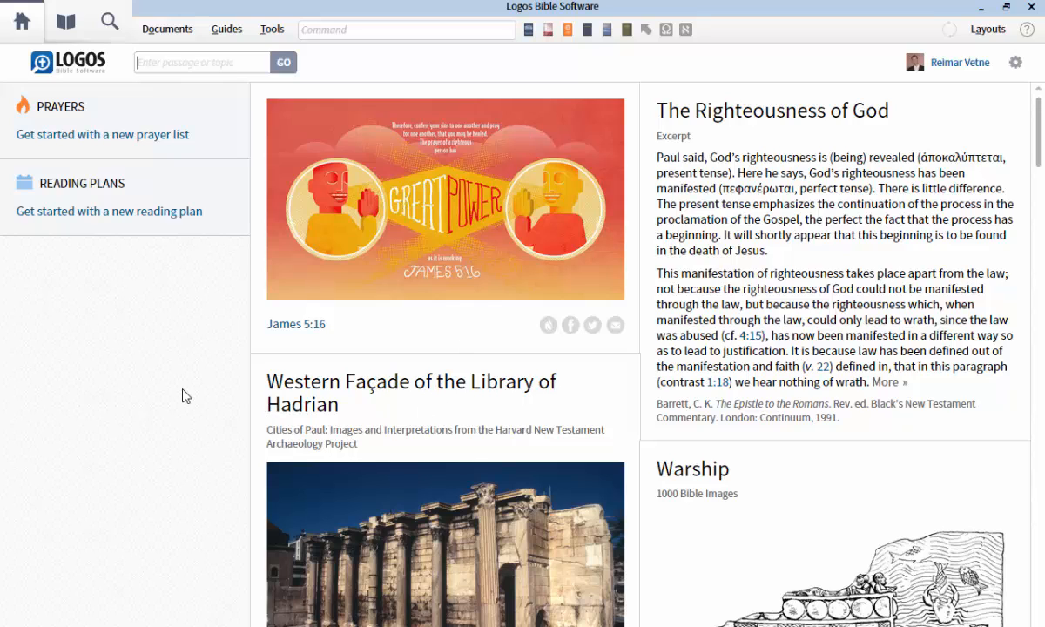
left_click(70, 21)
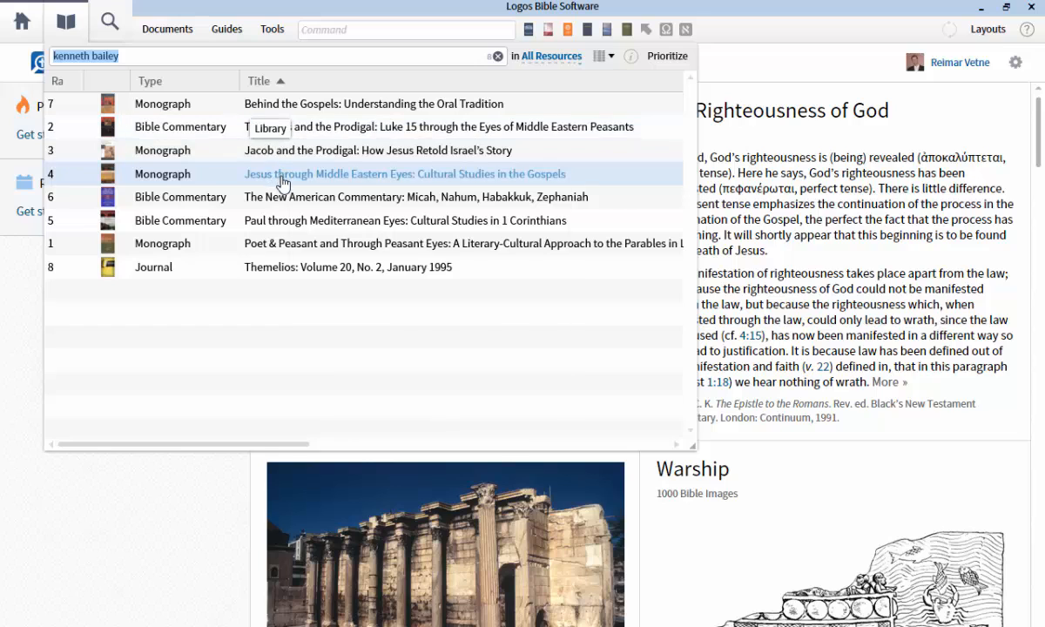
mouse_move(266, 185)
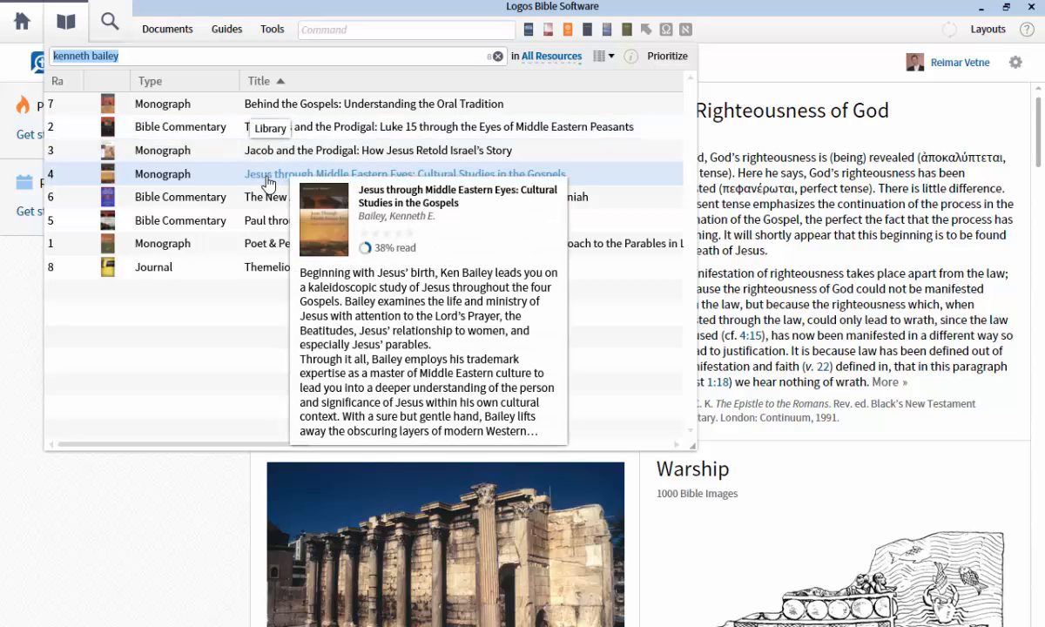
left_click(265, 183)
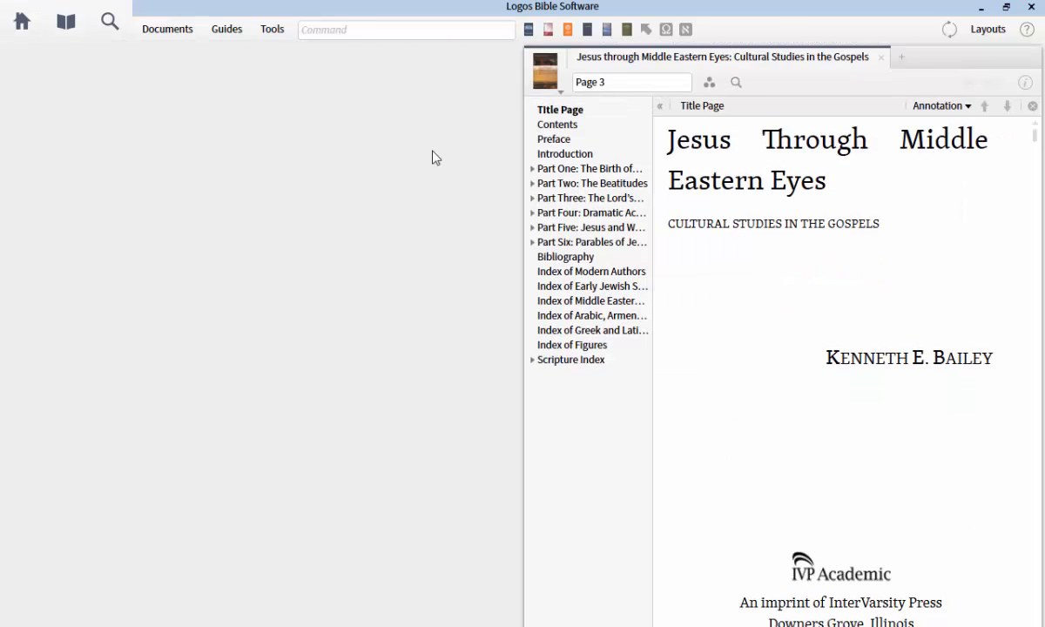
Expand the book to the full window width and go to Chapter 30 of Part Six, The Parable of Lazarus and the Rich Man
left_click(533, 244)
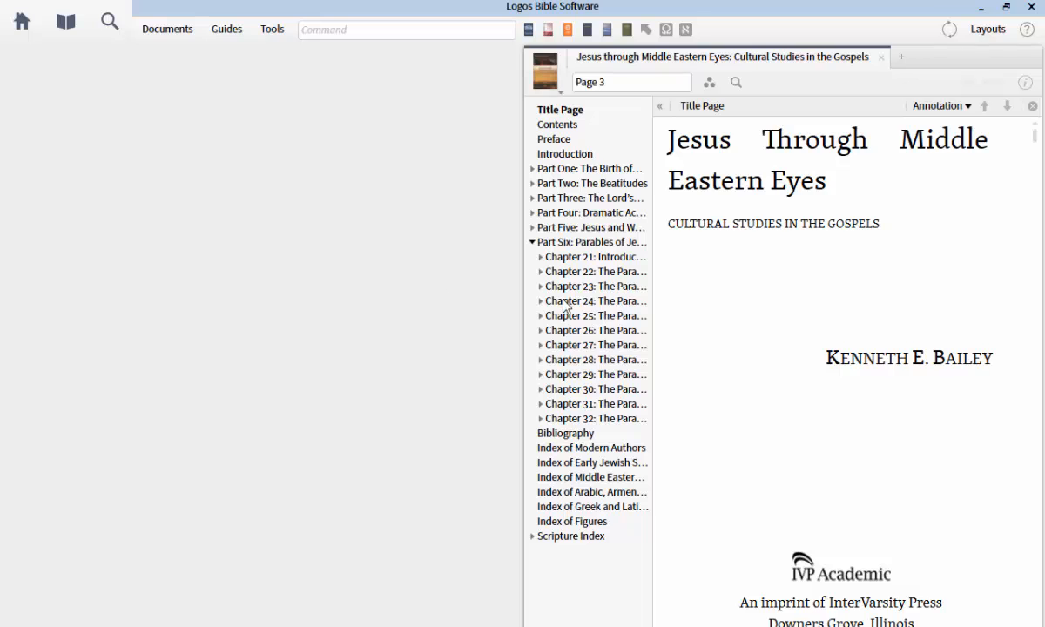
left_click_drag(523, 297, 4, 304)
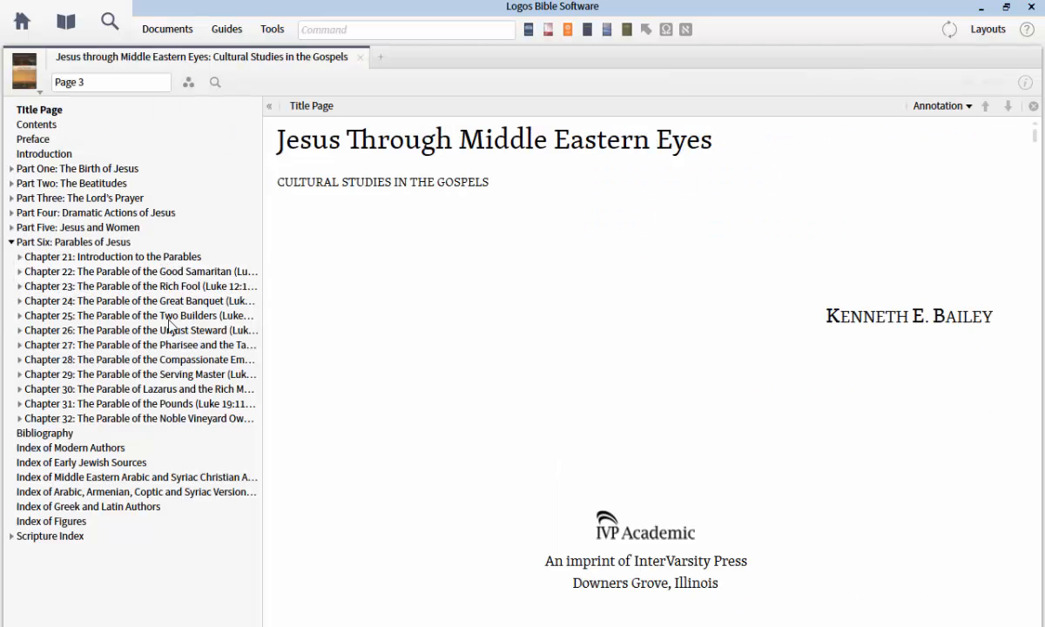
left_click(164, 391)
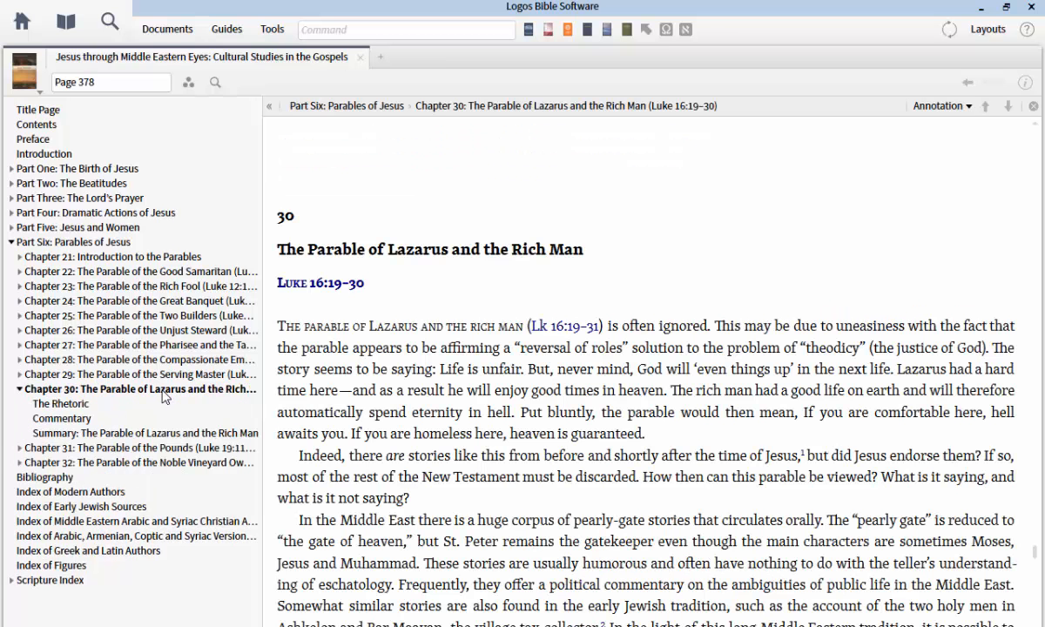
scroll(418, 382, "down", 3)
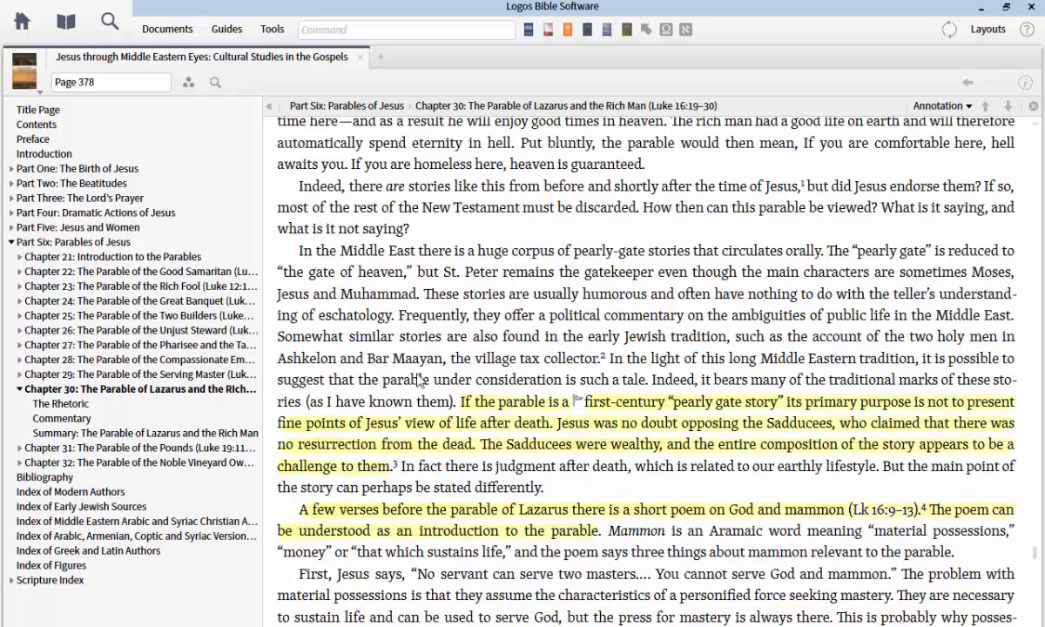
scroll(418, 382, "up", 1)
scroll(448, 396, "down", 1)
scroll(448, 414, "down", 1)
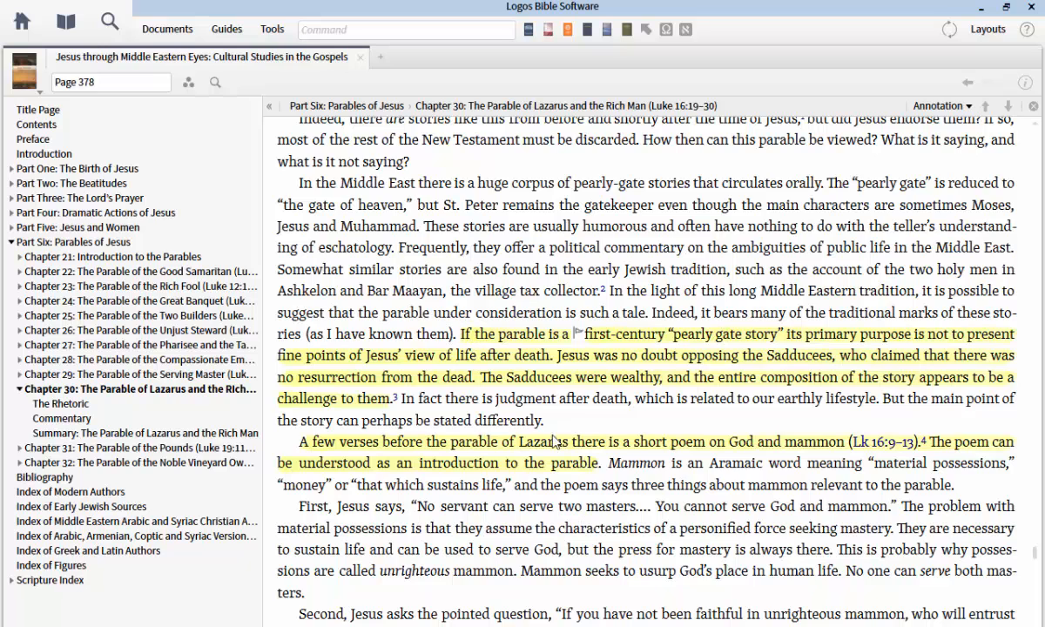
scroll(477, 298, "up", 8)
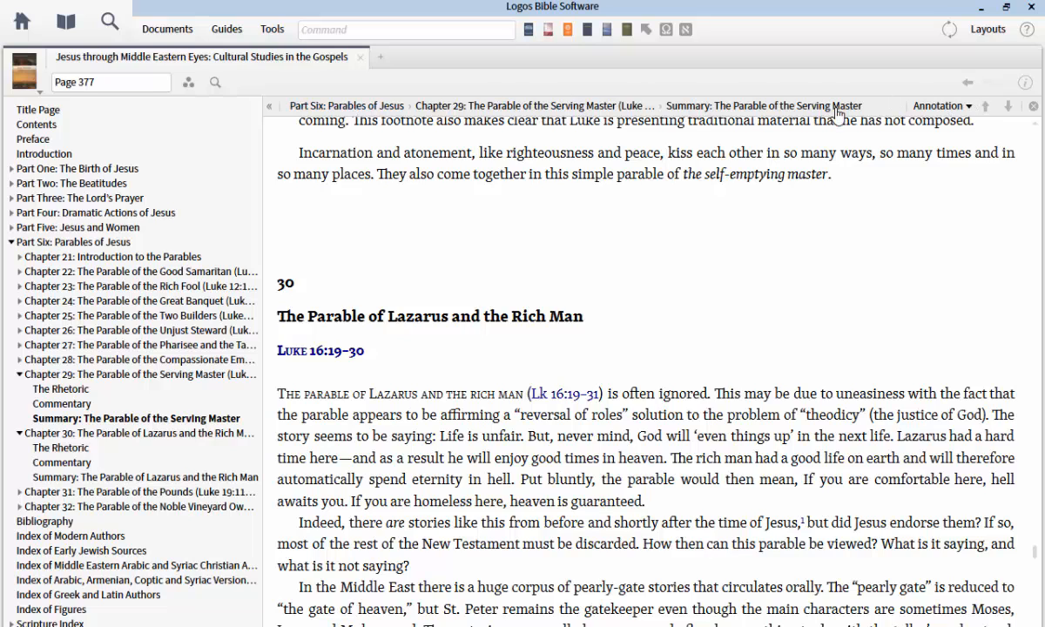
Check the book's display options for the locator bar setting
left_click(32, 74)
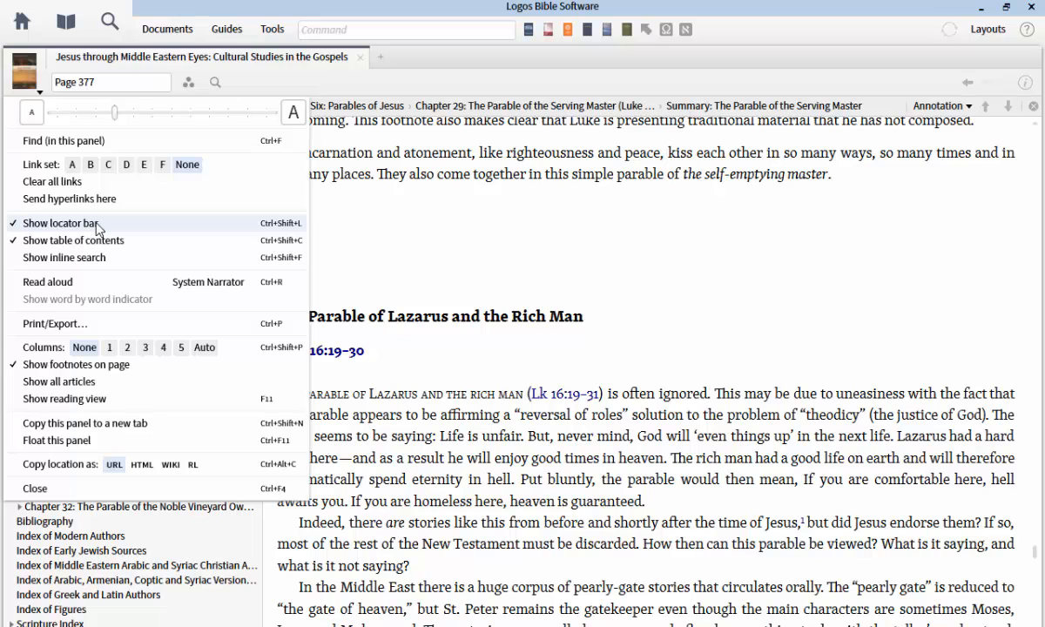
left_click(26, 74)
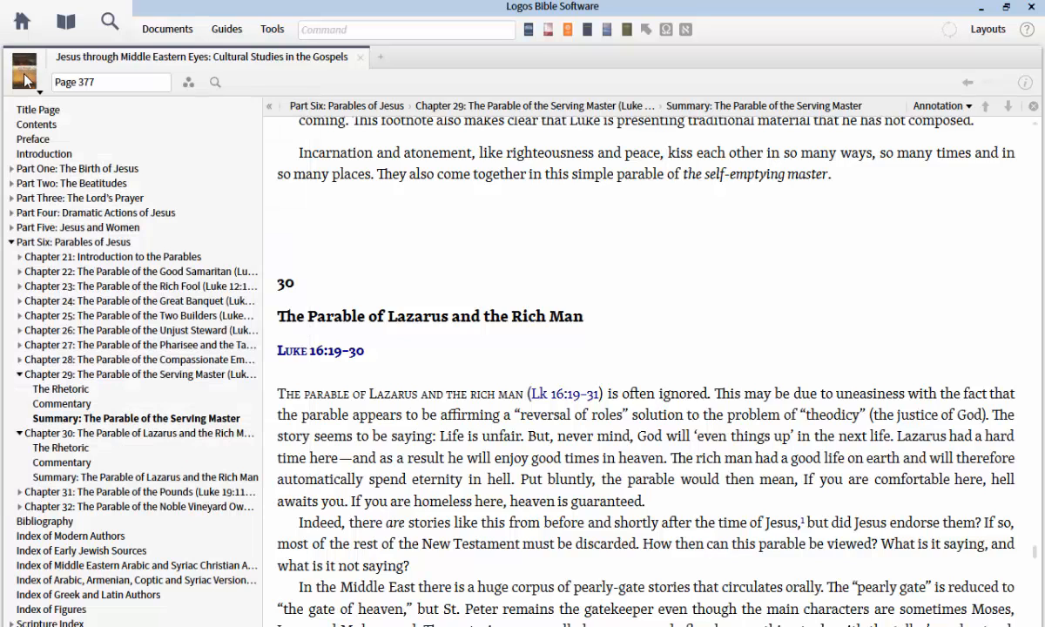
left_click(26, 80)
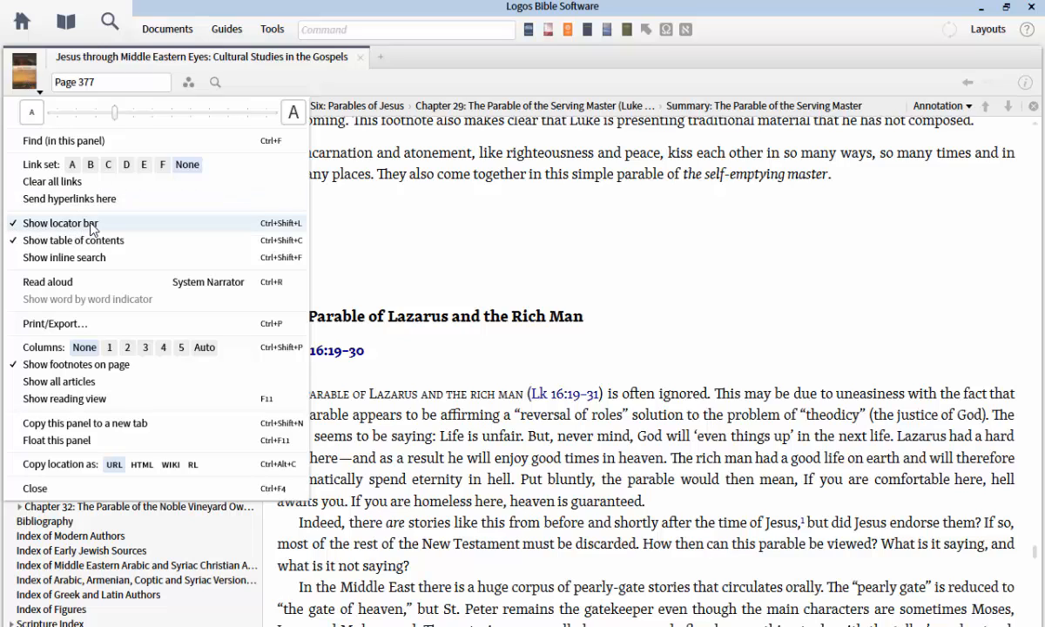
left_click(355, 199)
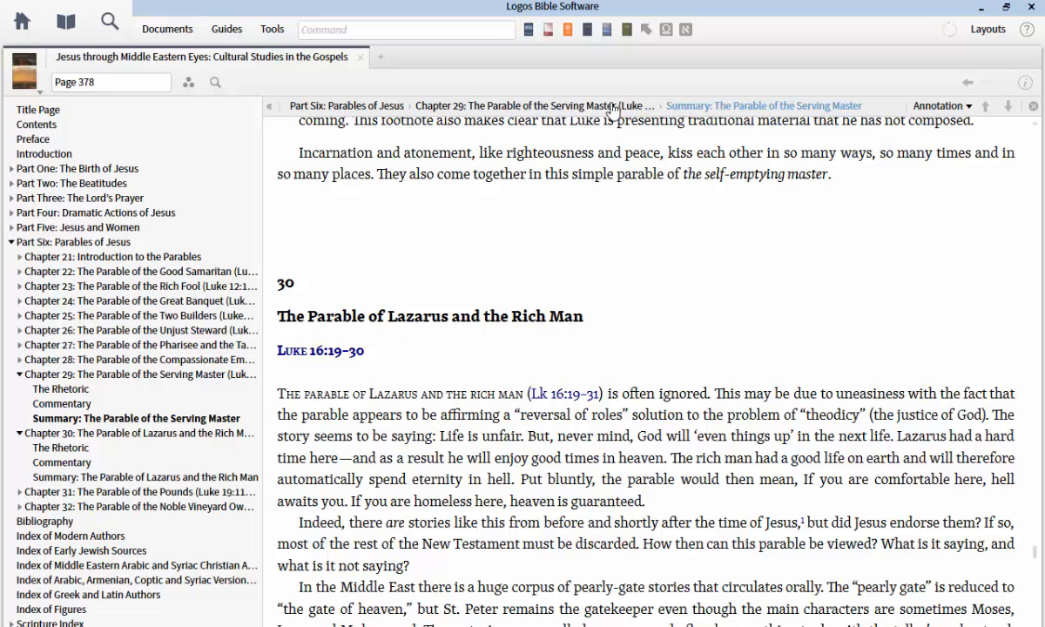
Set the locator bar to navigate by Annotation and step forward and back through the book's highlighted passages
left_click(968, 107)
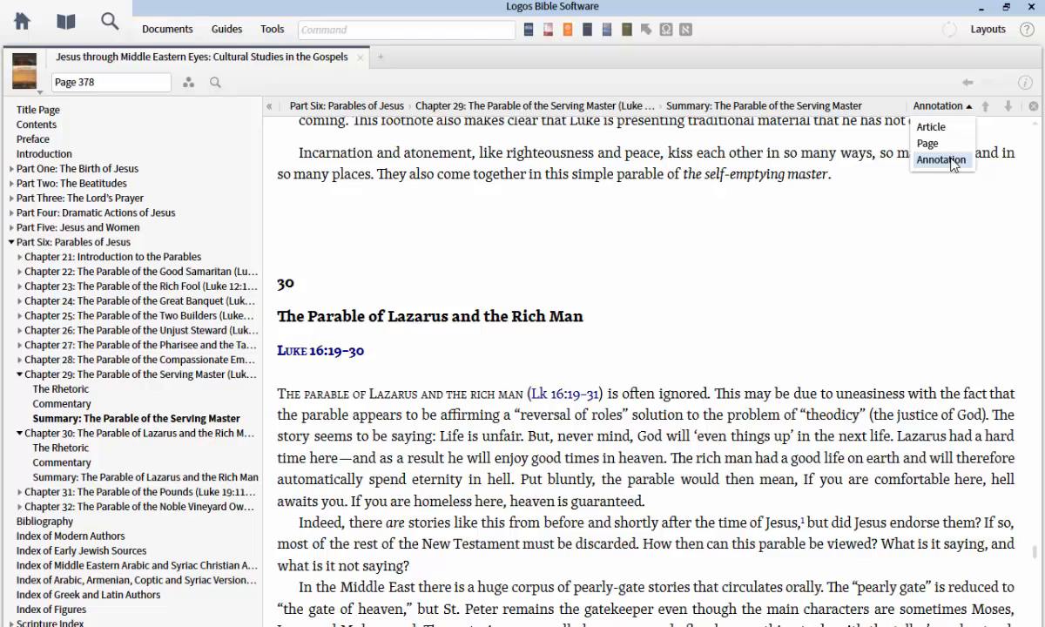
left_click(942, 160)
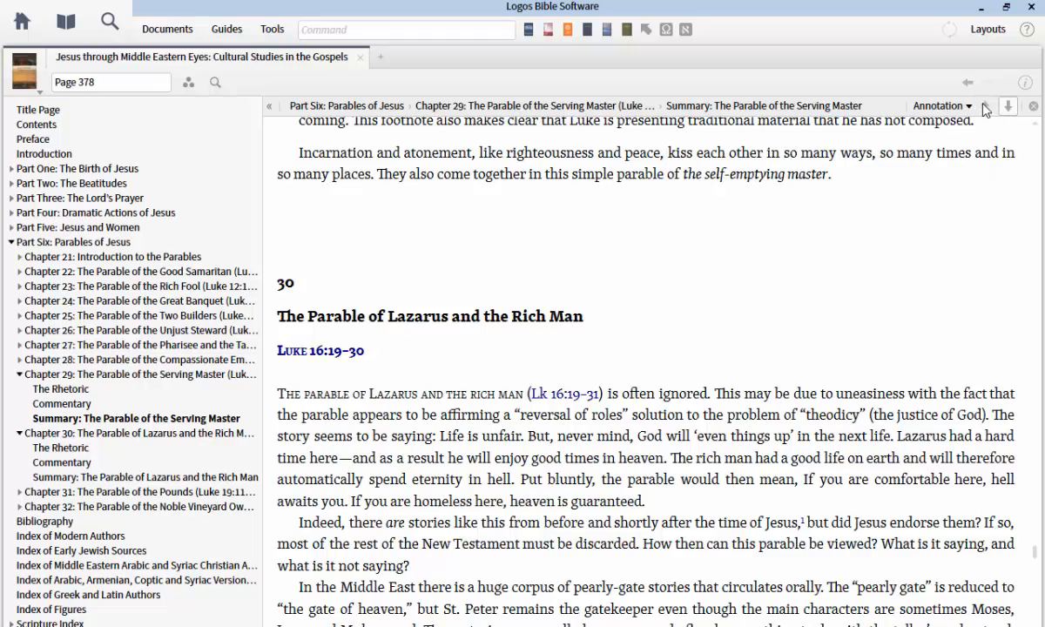
left_click(1007, 107)
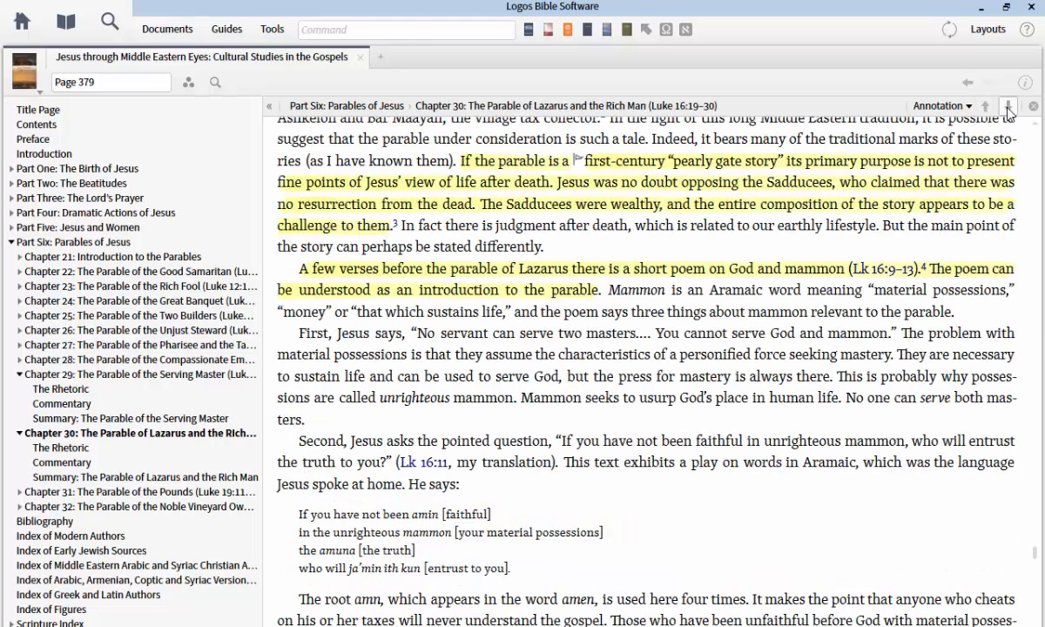
left_click(1007, 106)
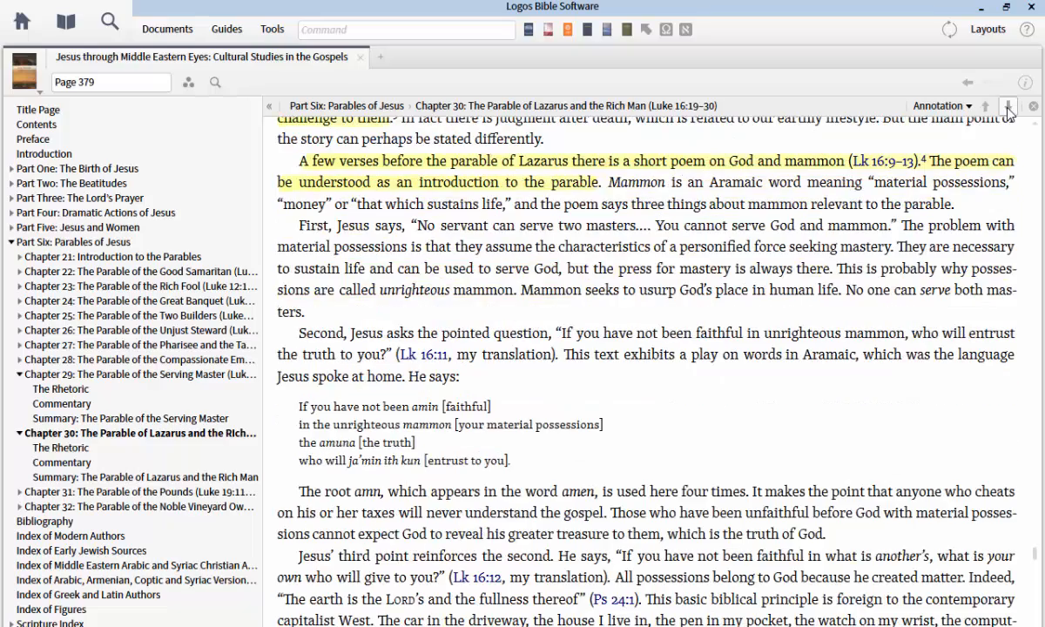
left_click(1007, 106)
left_click(1007, 106)
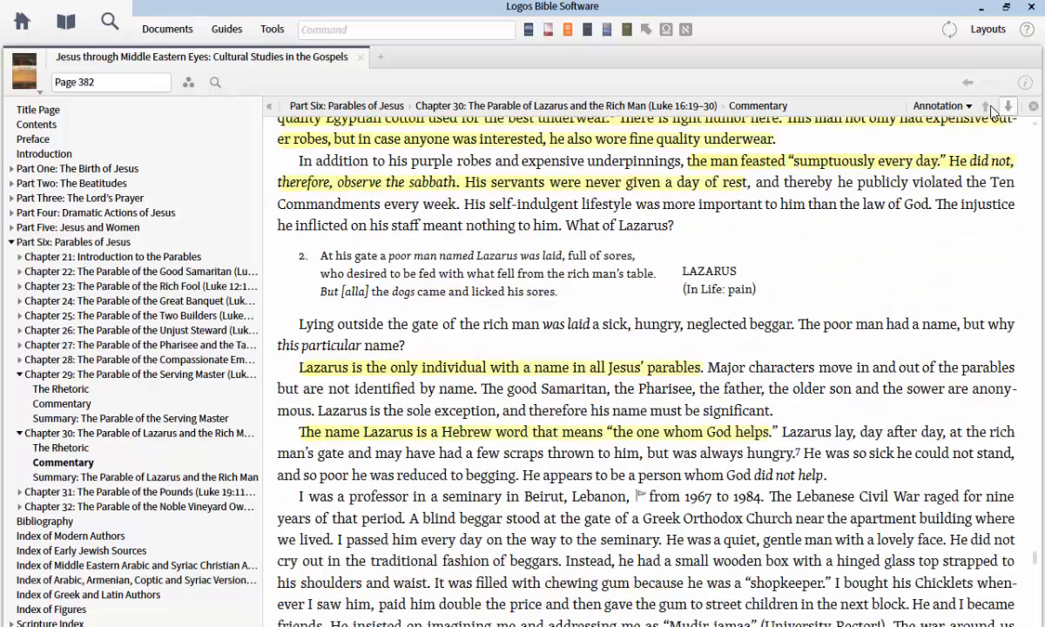
left_click(986, 106)
left_click(986, 106)
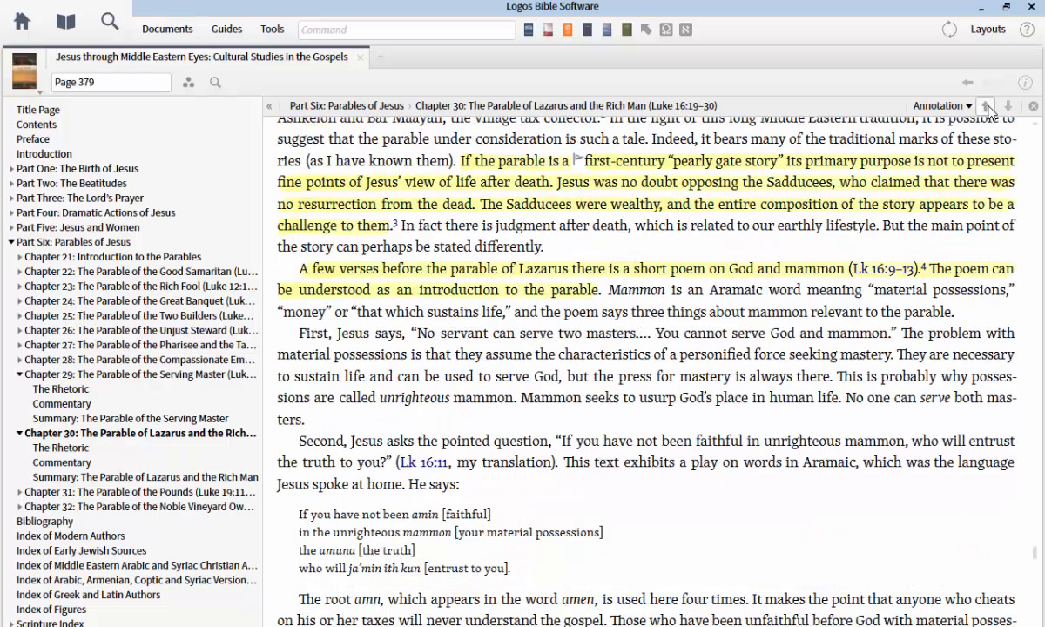
left_click(986, 106)
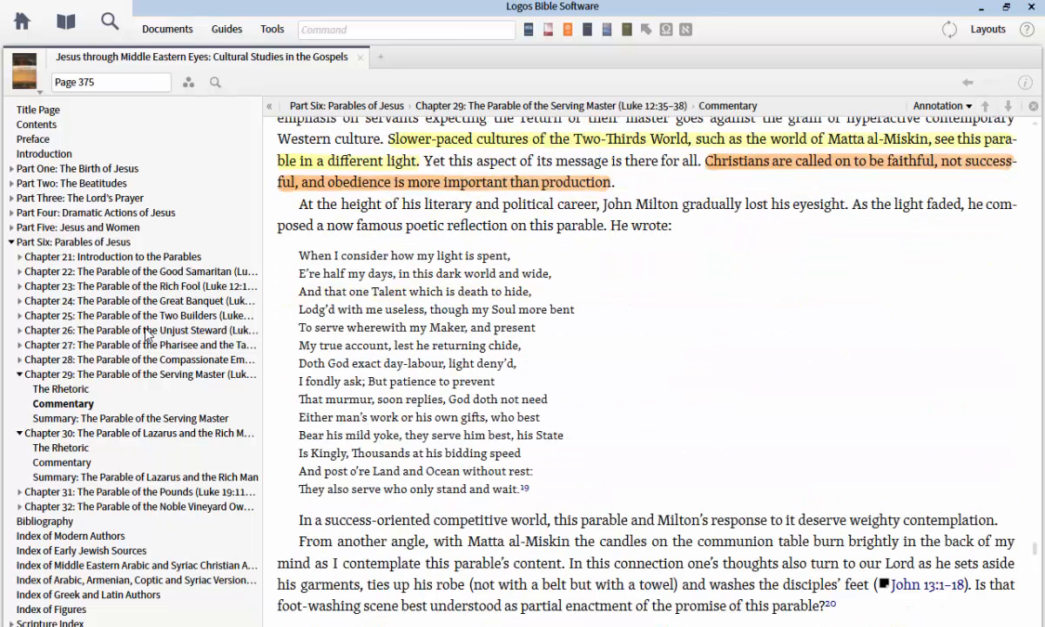
View the summary of The Parable of Lazarus and the Rich Man, and return to the highlighted passages at the start of Chapter 30
left_click(144, 476)
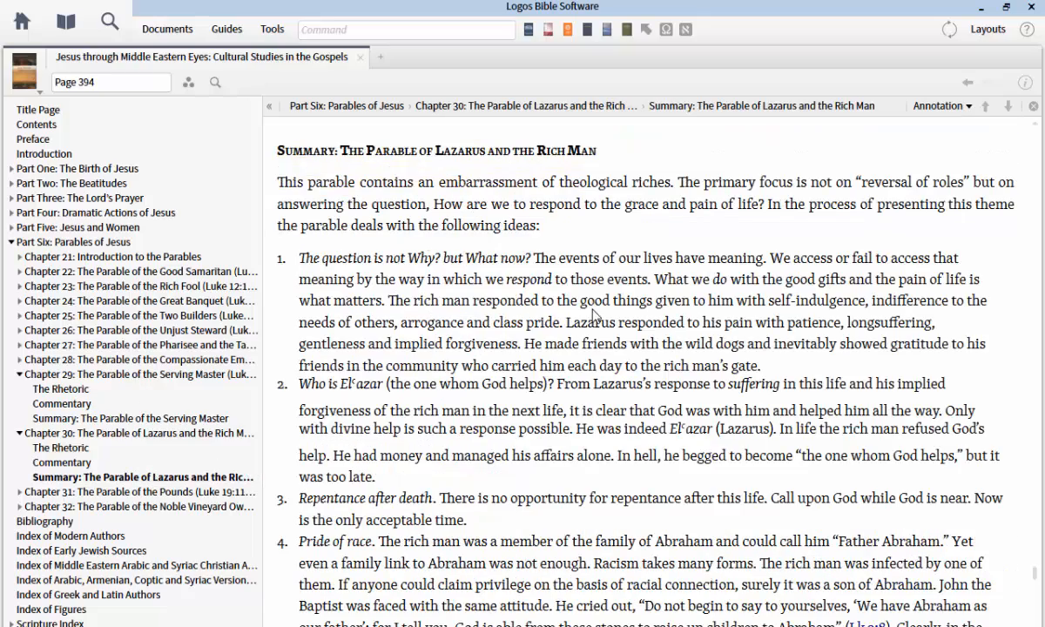
left_click(149, 433)
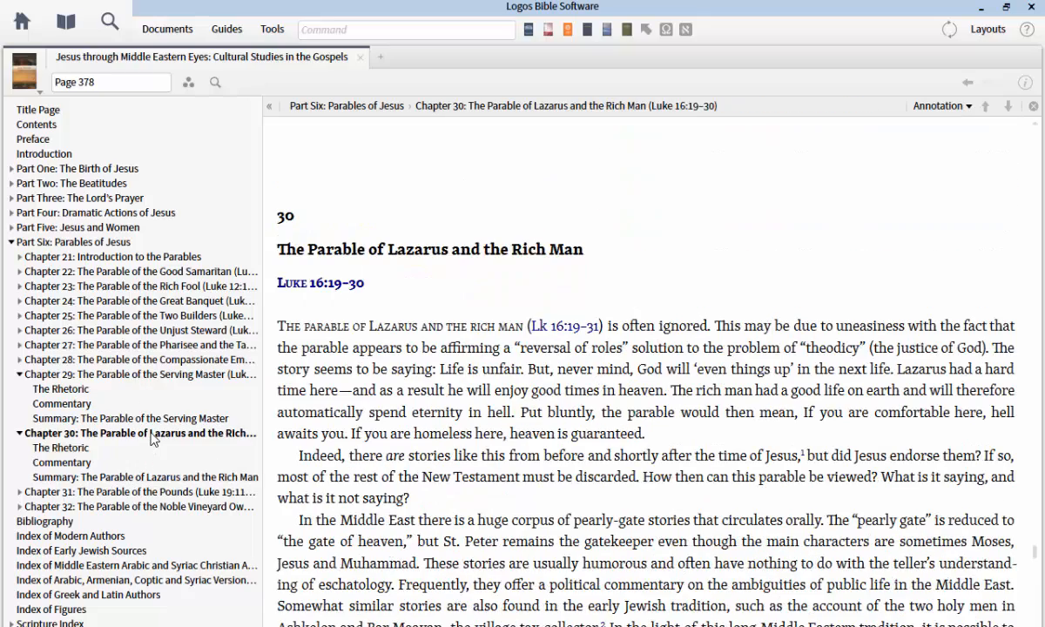
scroll(644, 386, "down", 5)
scroll(644, 385, "down", 1)
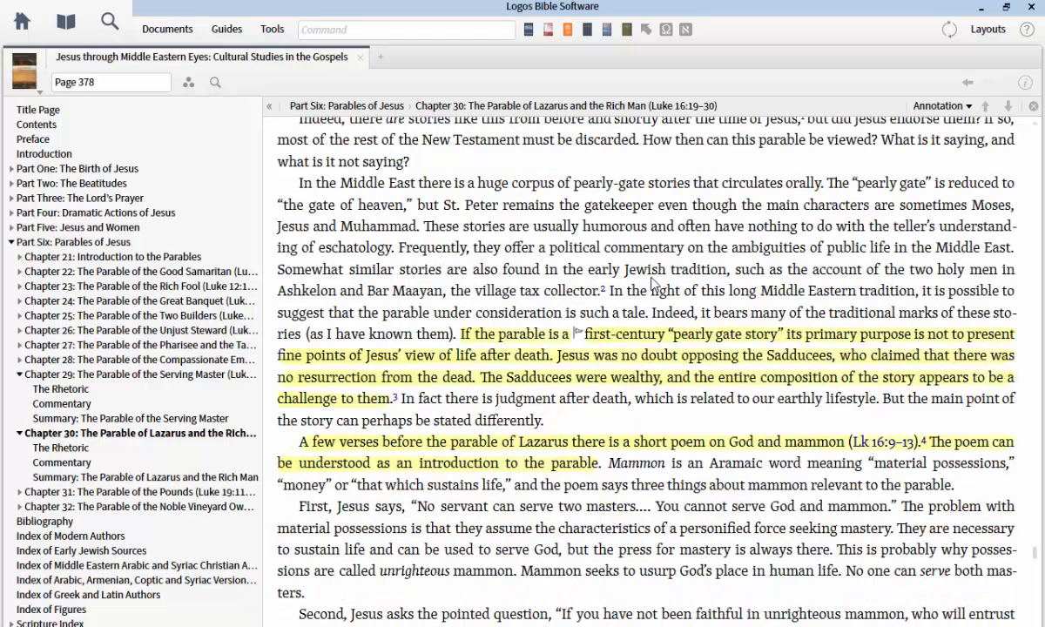
Create a new Notes document and place it in its own pane beside the book
left_click(171, 33)
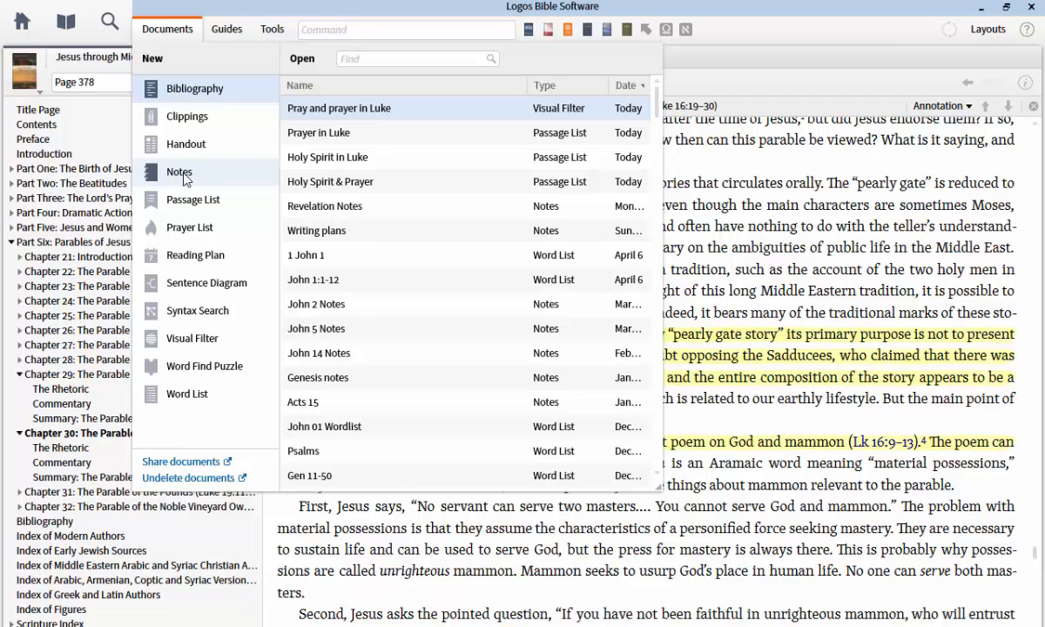
left_click(182, 175)
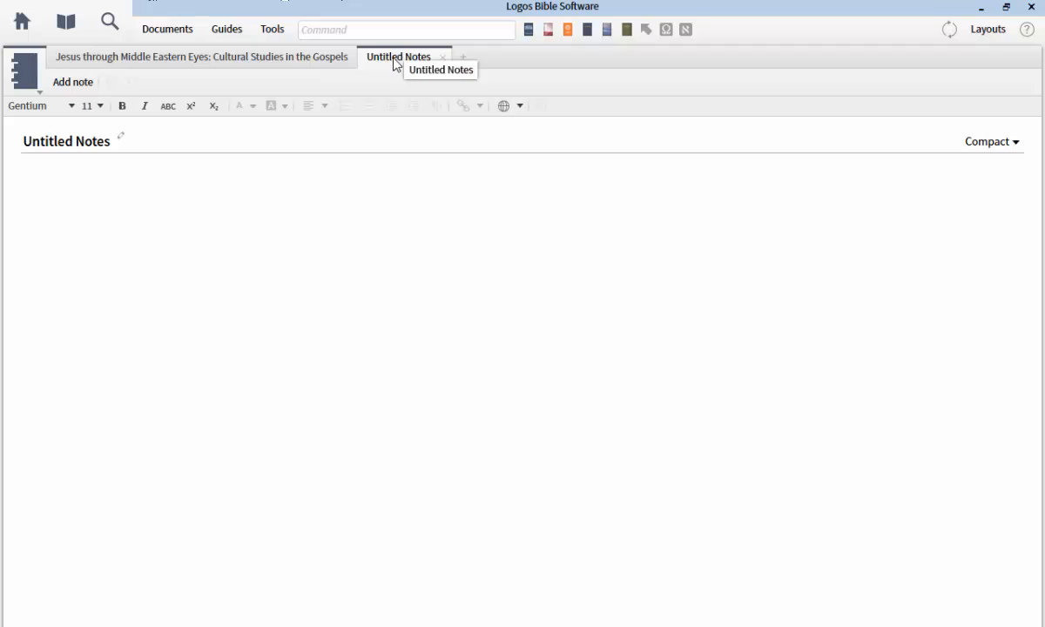
left_click_drag(396, 58, 862, 399)
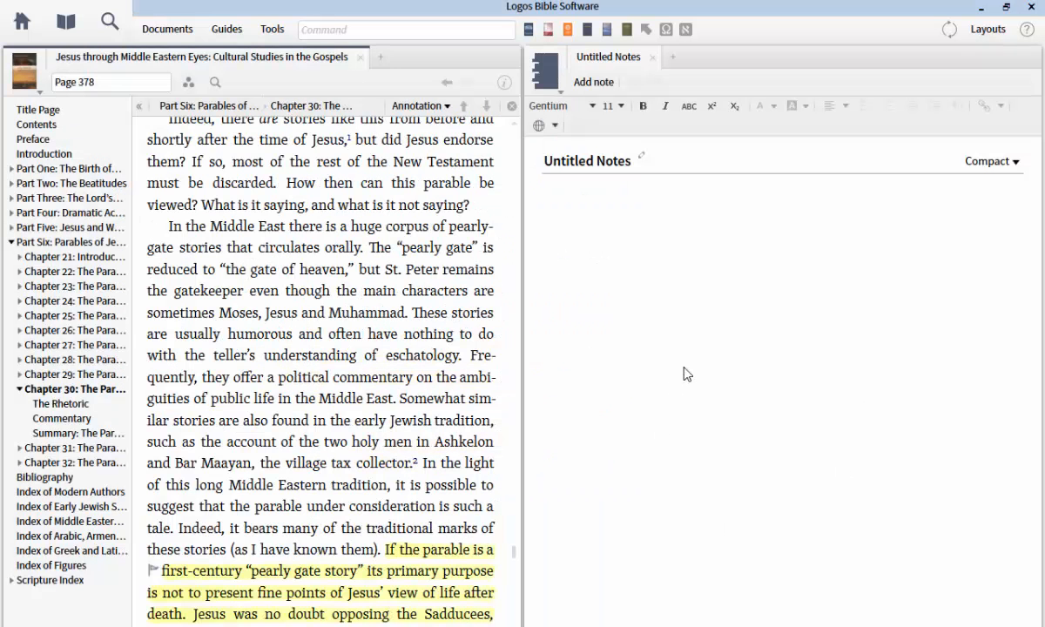
Open the English Standard Version and dock it in a separate pane below the notes document
left_click(566, 33)
left_click_drag(345, 57, 727, 571)
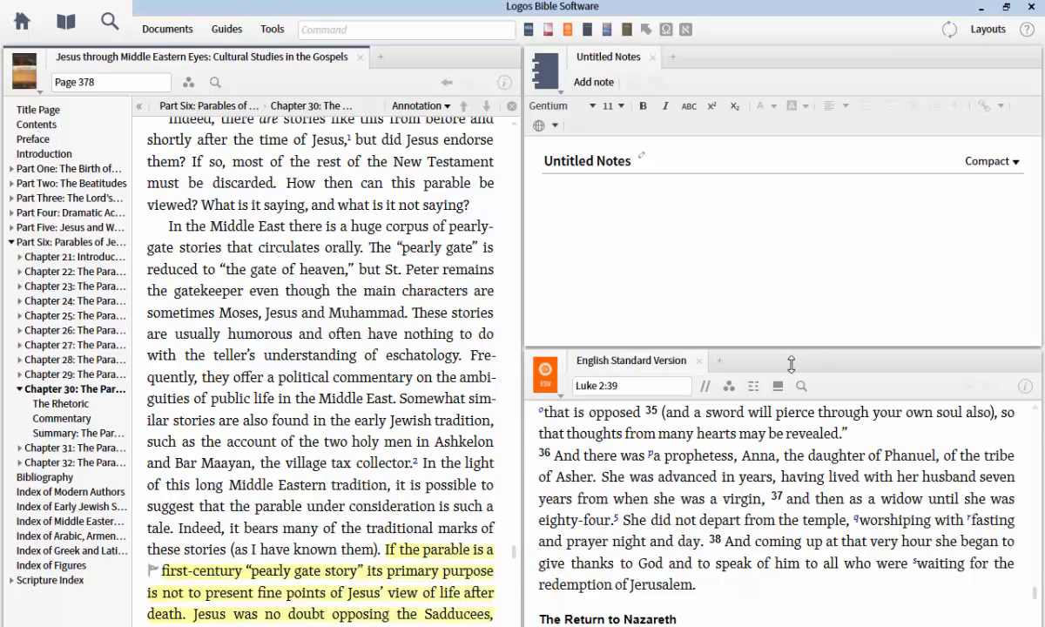
Enlarge the notes pane slightly, and open the Highlighting tool with its Solid Colors palette expanded
left_click_drag(742, 349, 740, 373)
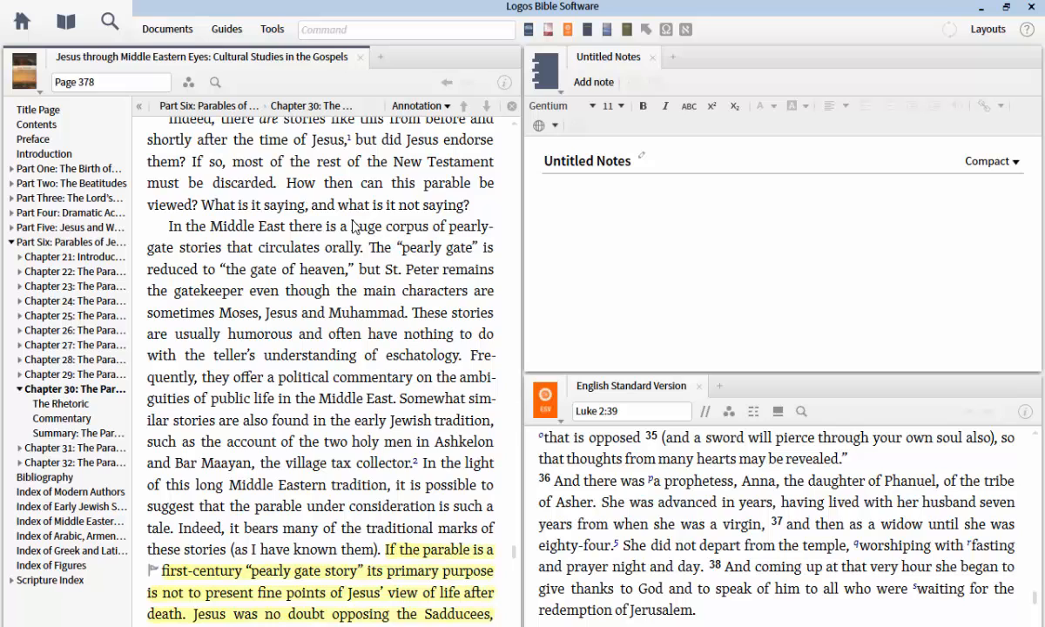
left_click(270, 30)
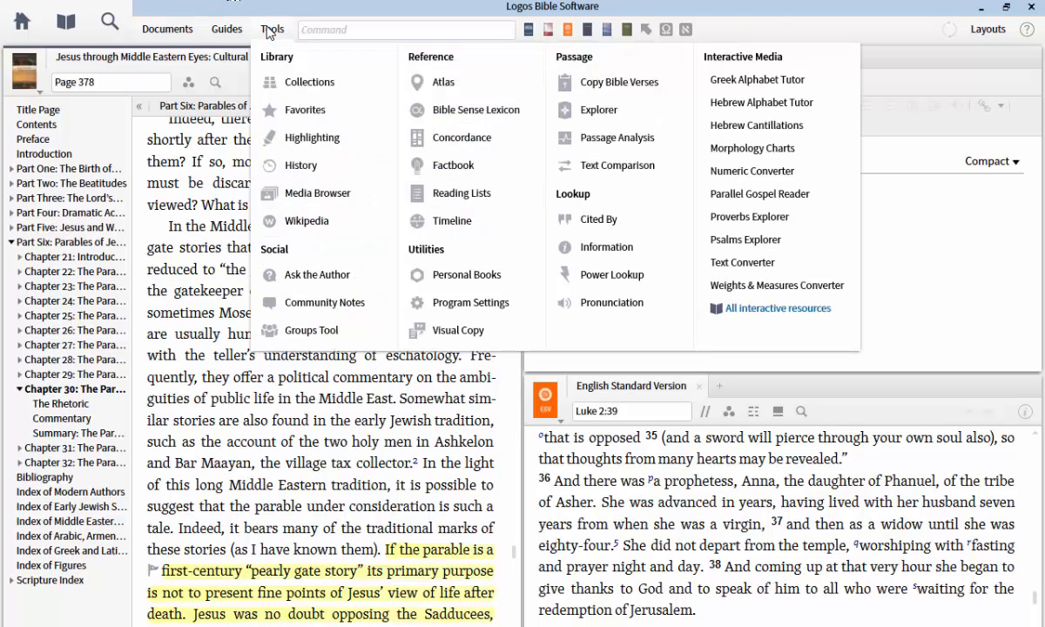
left_click(308, 141)
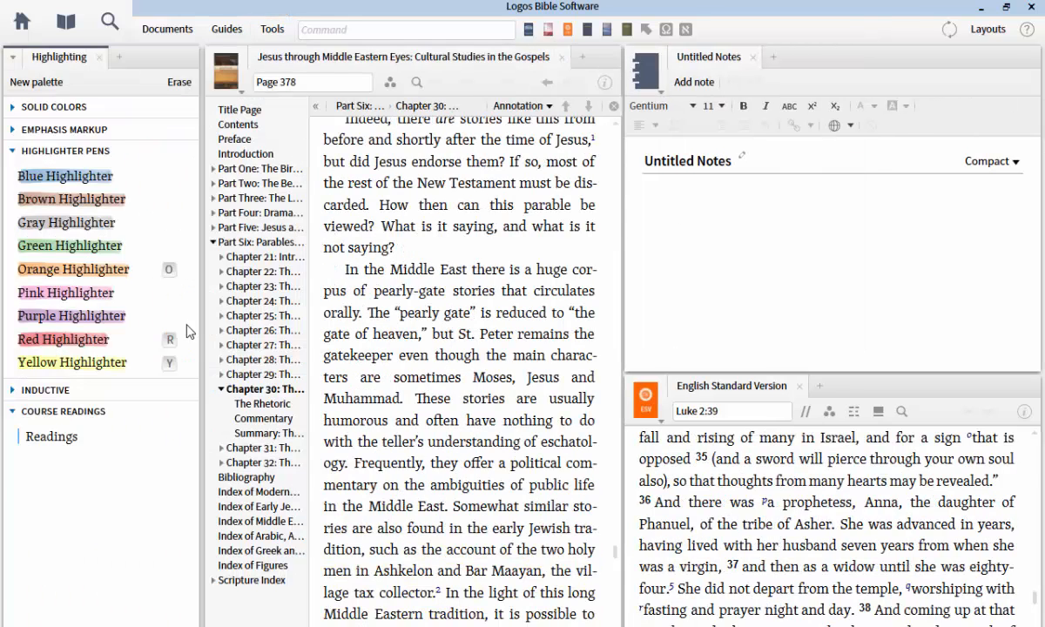
left_click(15, 151)
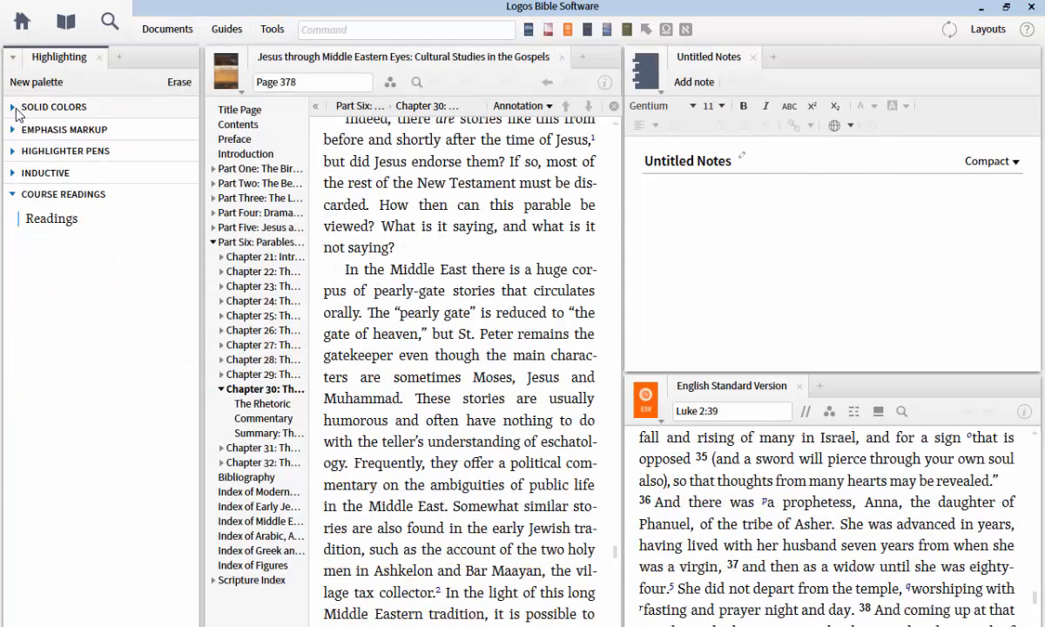
left_click(15, 111)
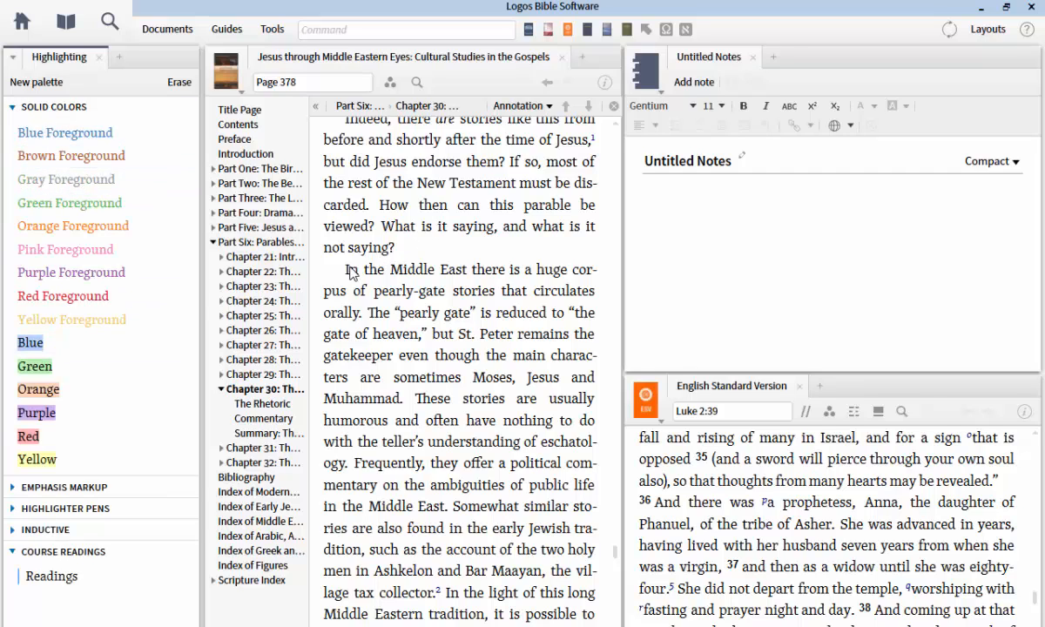
Try the Blue Foreground and Blue styles on the sentence beginning "In the Middle East there is a huge corpus", erasing the markup after each
left_click_drag(346, 272, 359, 312)
left_click(52, 132)
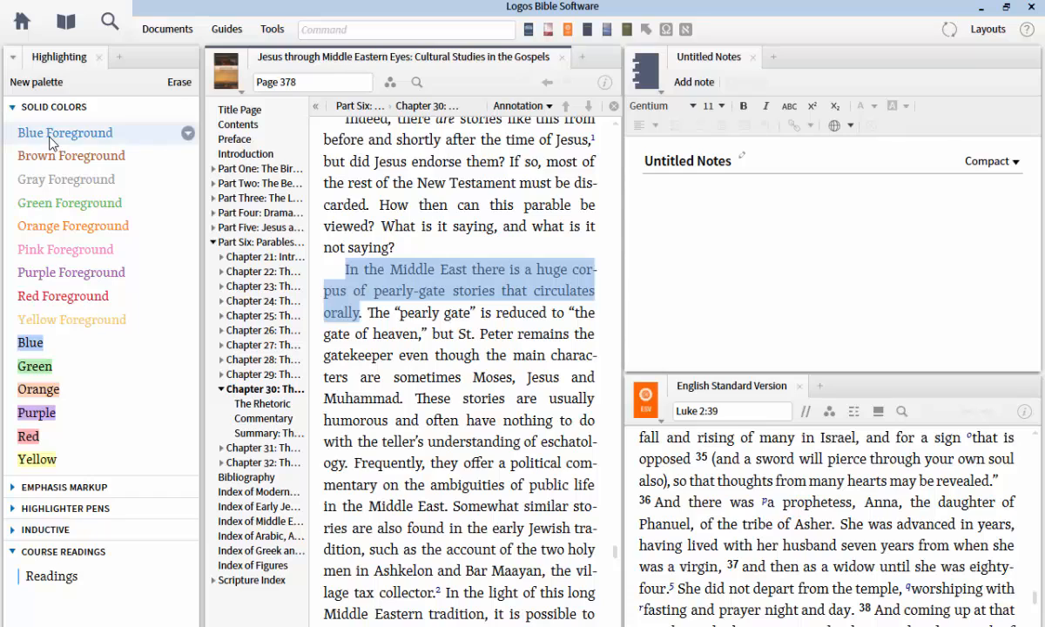
left_click(389, 229)
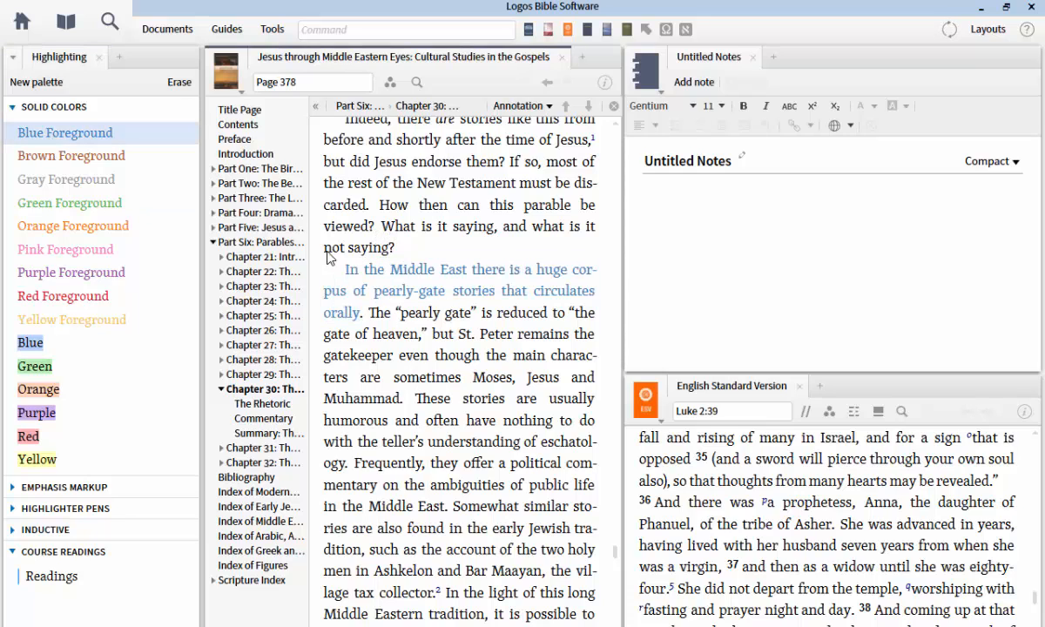
left_click_drag(343, 275, 364, 311)
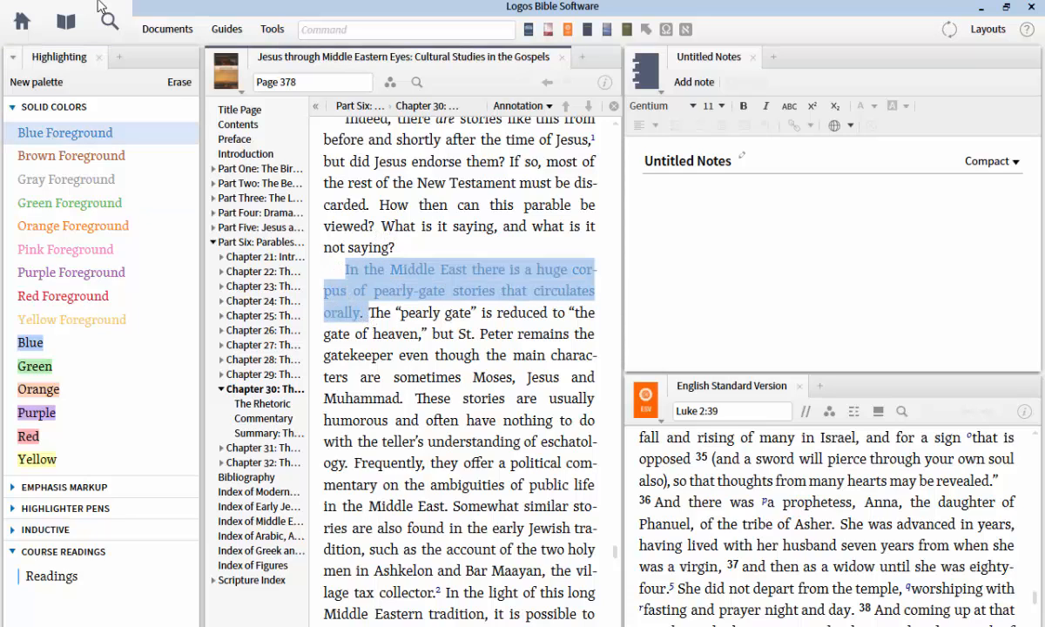
left_click(181, 84)
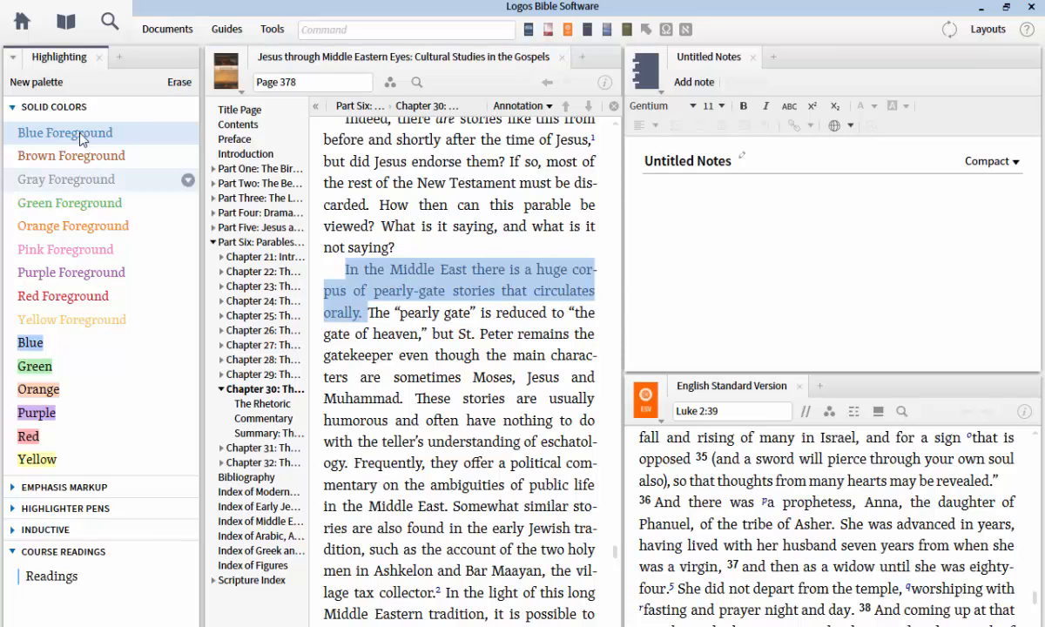
left_click(35, 342)
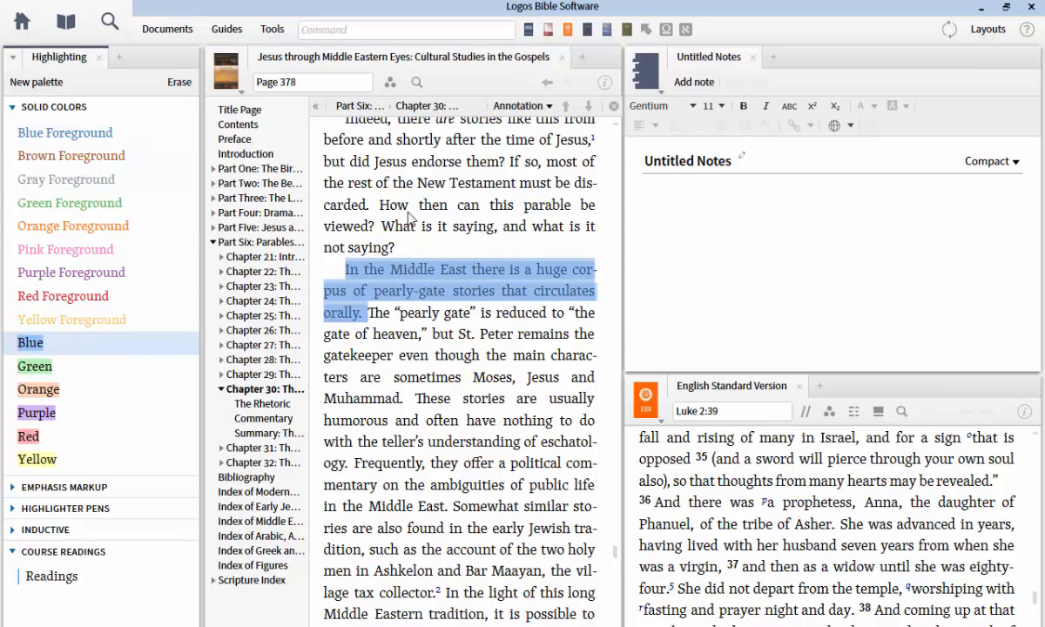
left_click_drag(370, 321, 366, 312)
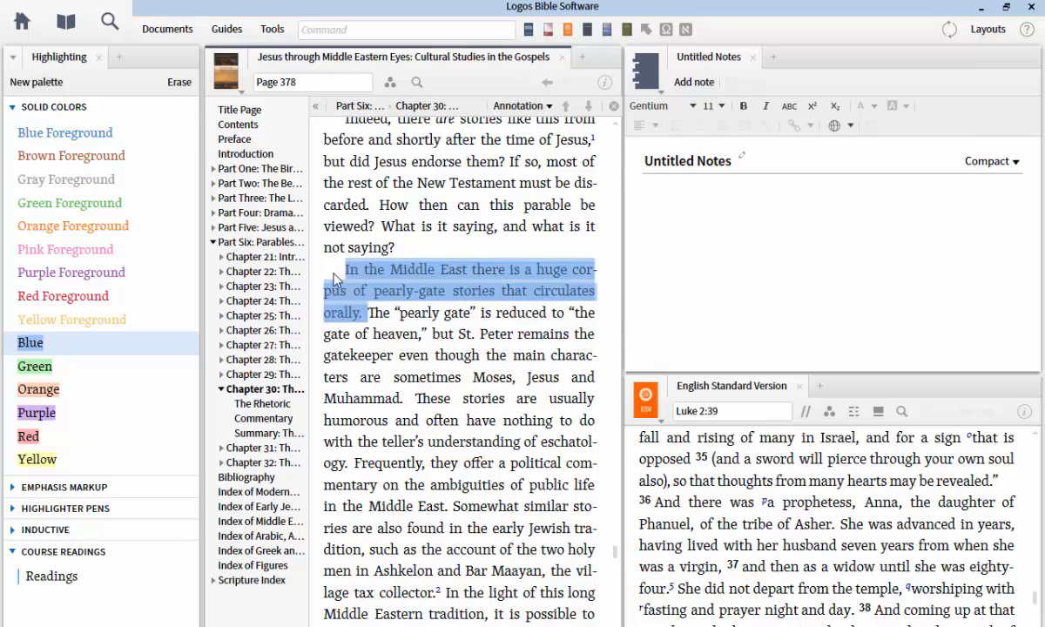
Switch to the Highlighter Pens palette and look through the shortcut keys offered for Blue Highlighter
left_click(12, 106)
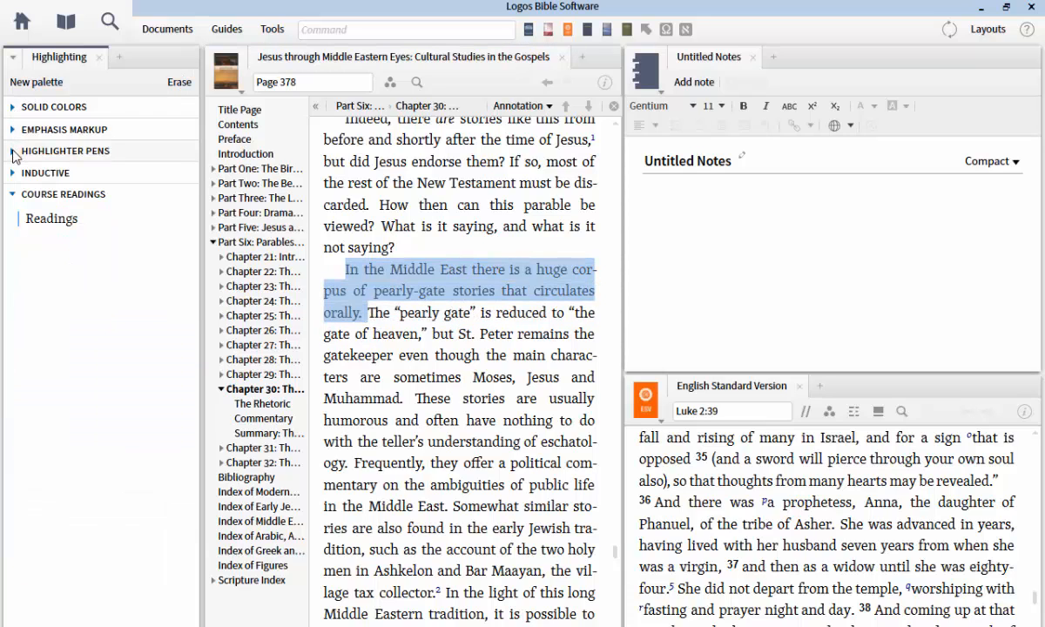
left_click(13, 151)
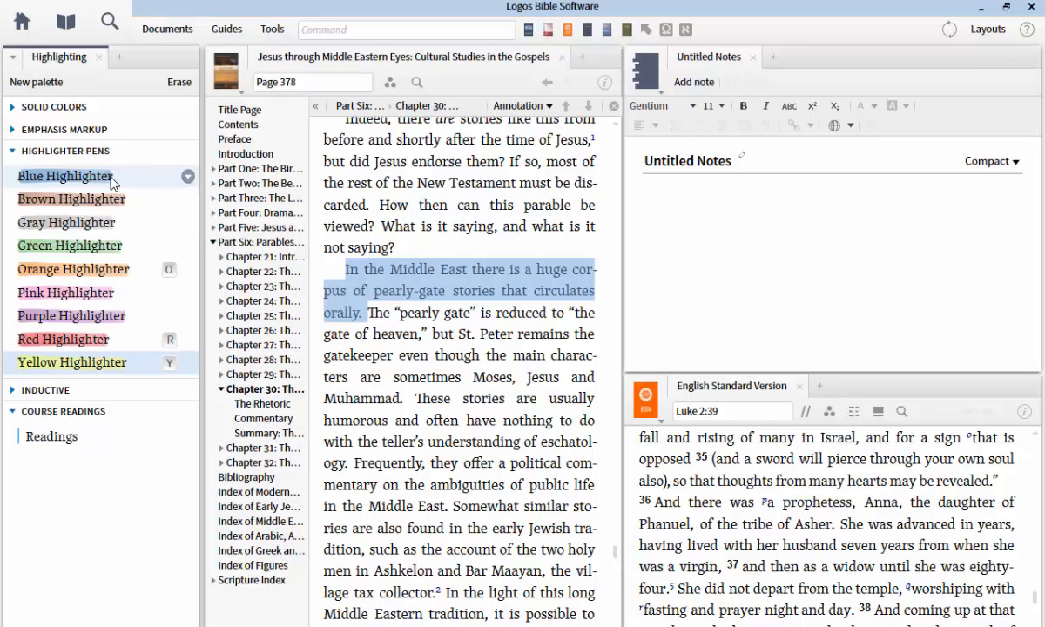
left_click(187, 178)
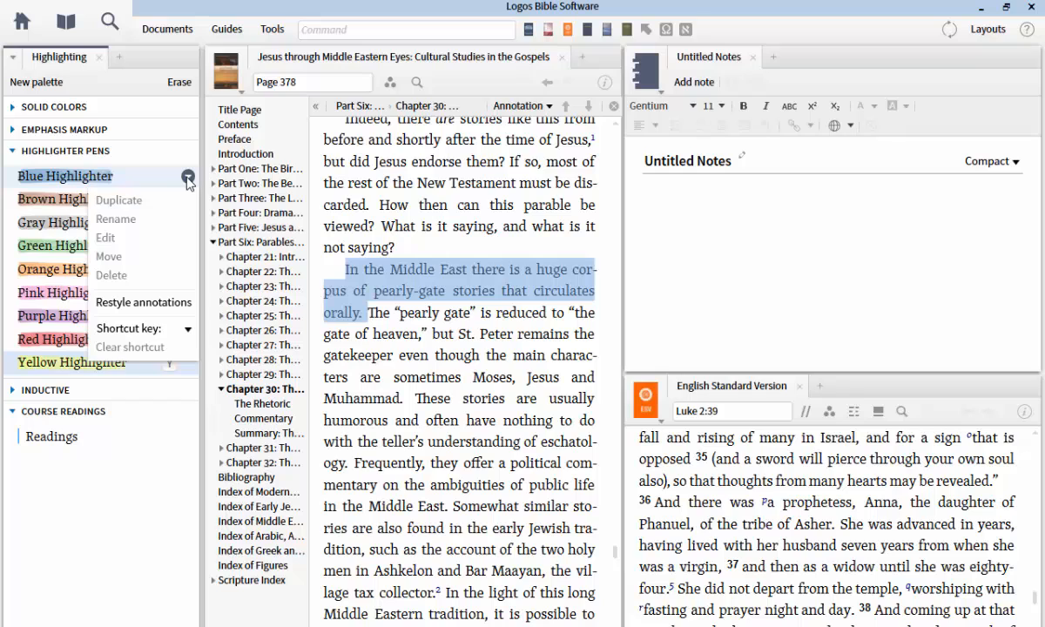
left_click(188, 333)
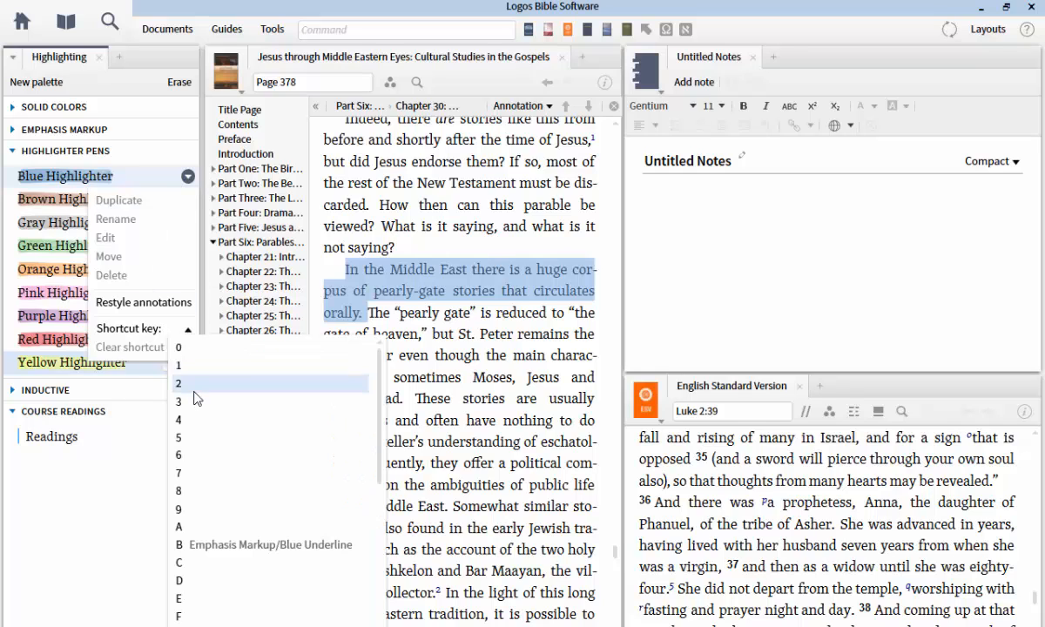
scroll(195, 398, "down", 3)
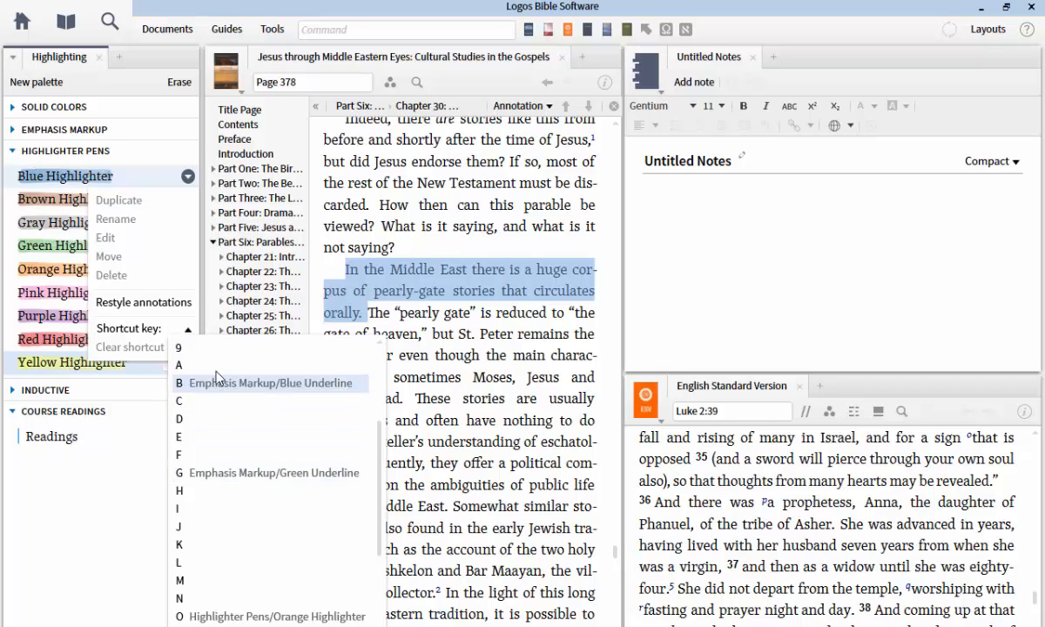
Leave the shortcut list and look over the Emphasis Markup styles, collapsing that palette when done
left_click(12, 145)
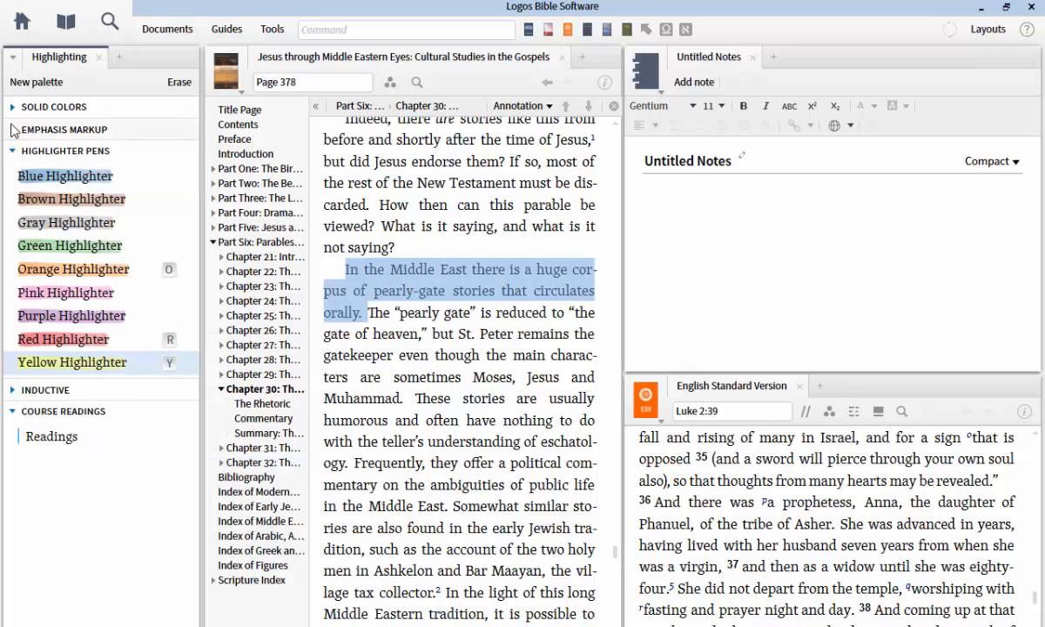
left_click(13, 130)
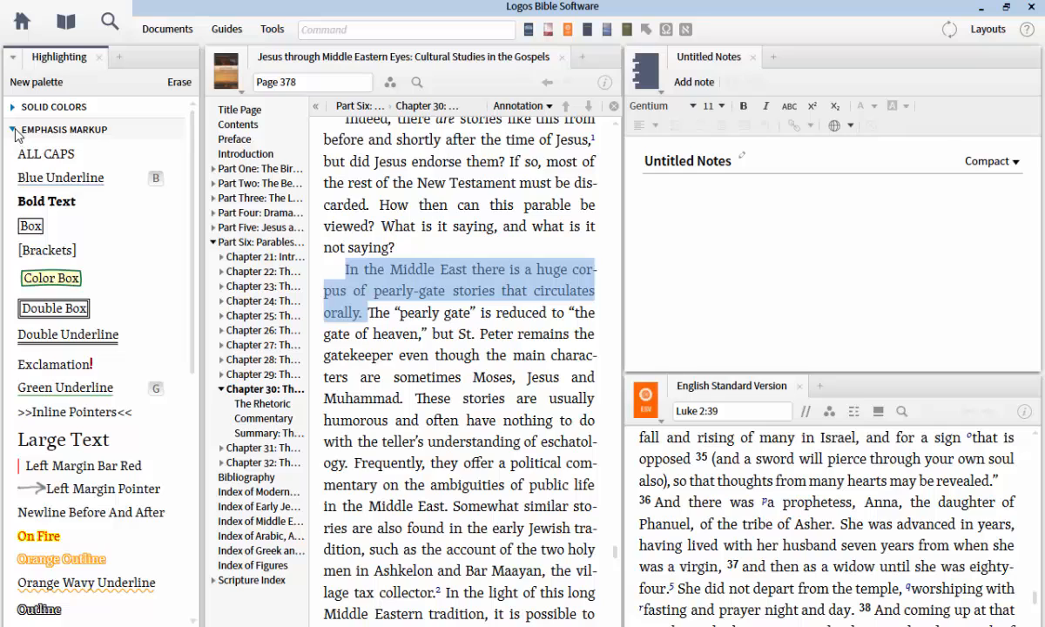
left_click(13, 130)
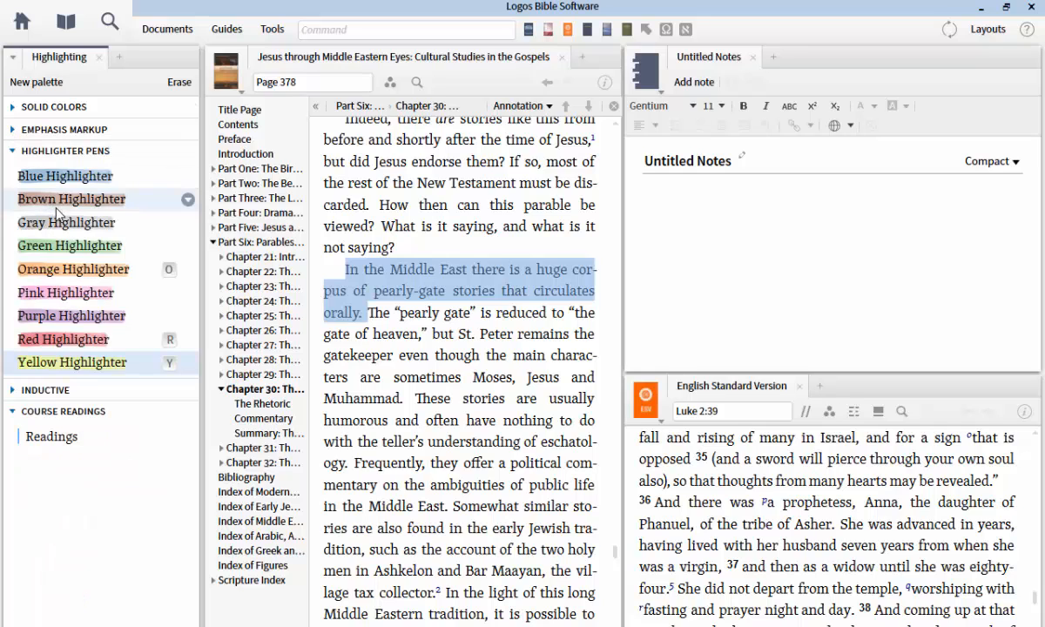
Assign K as the shortcut key of the Gray Highlighter
left_click(187, 224)
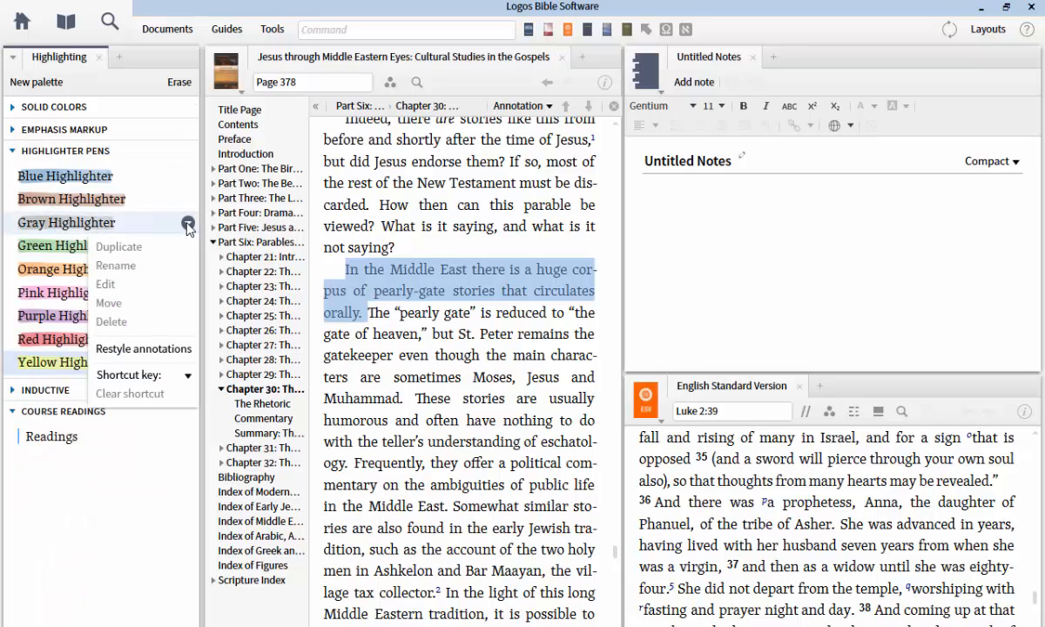
left_click(187, 375)
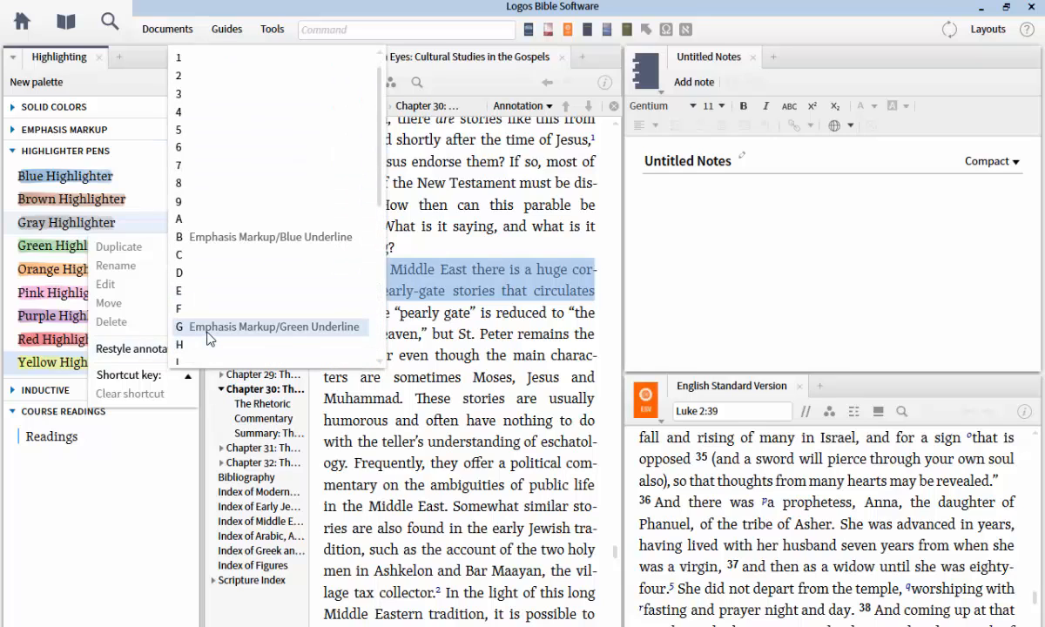
scroll(209, 340, "down", 1)
scroll(209, 340, "down", 1)
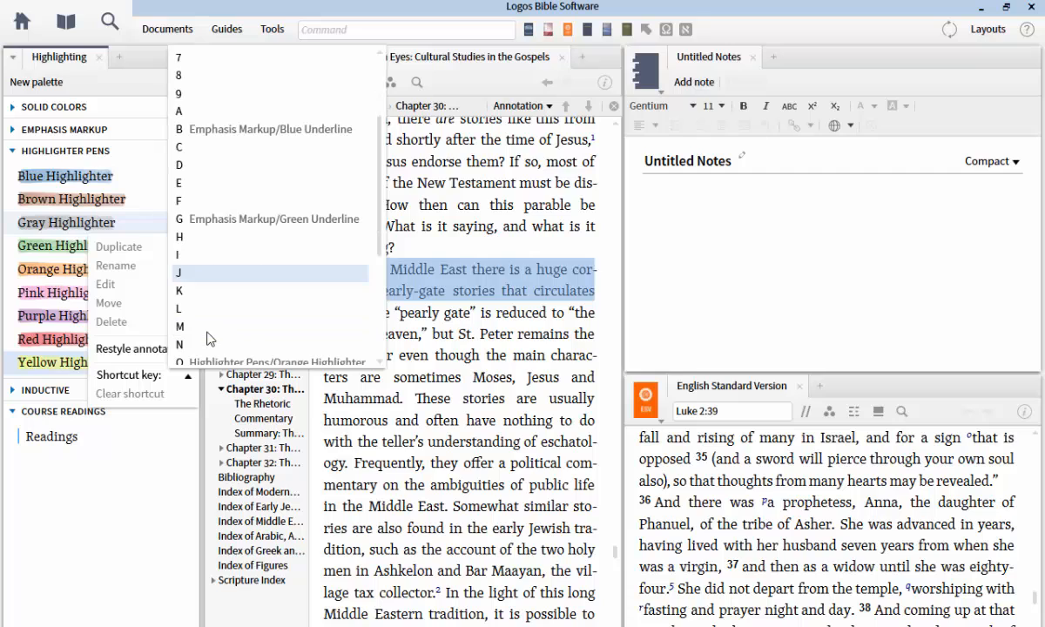
left_click(206, 292)
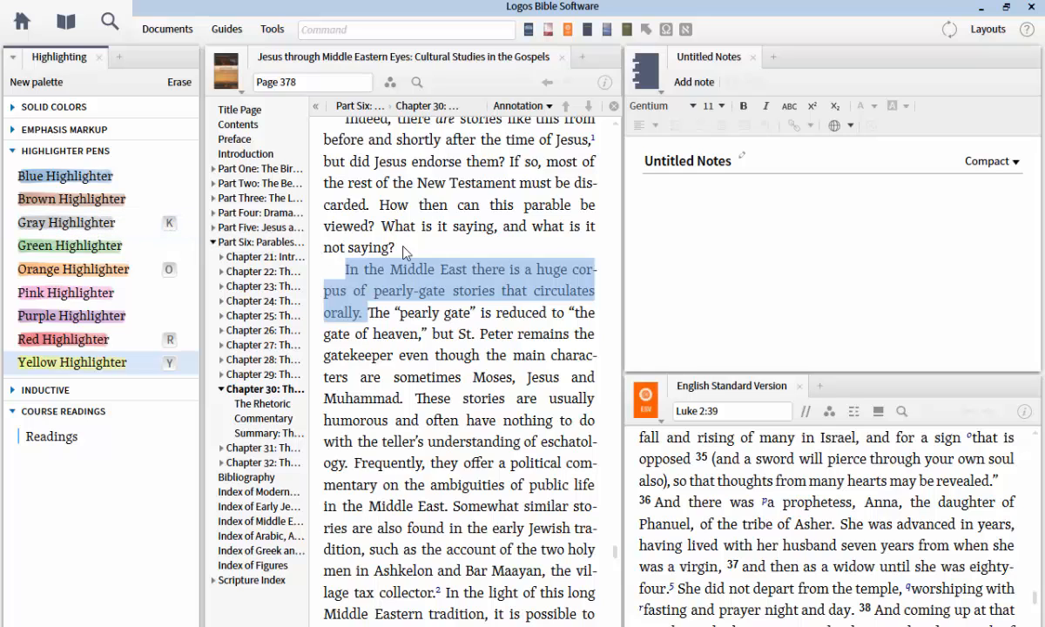
Highlight the passage from "In the Middle East" to "Muhammad." with the Gray Highlighter's new shortcut, and erase the highlight again
left_click(442, 248)
left_click_drag(326, 266, 390, 380)
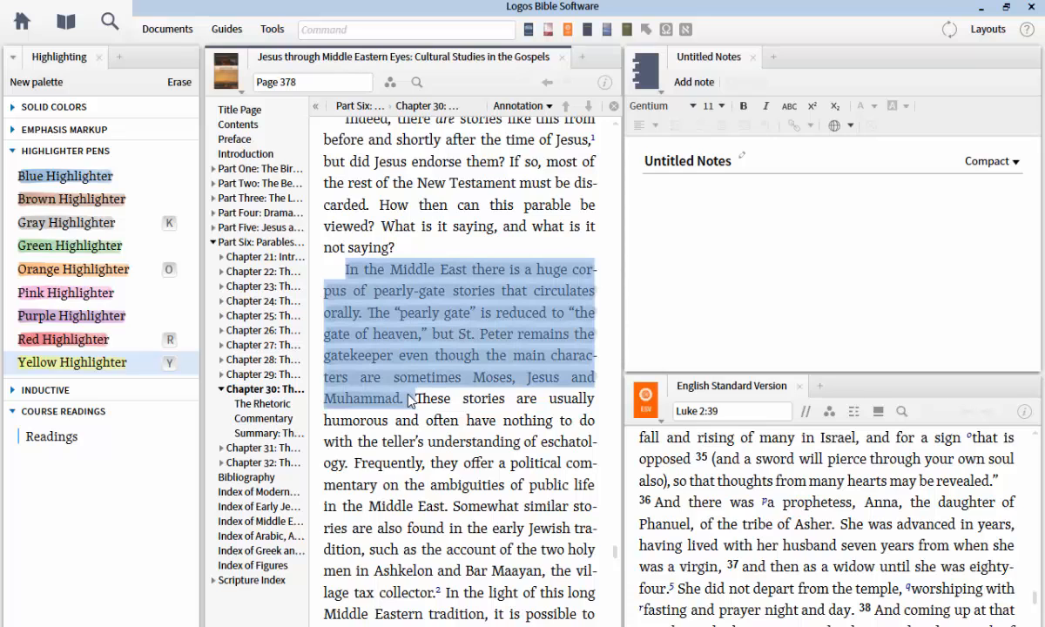
key("k")
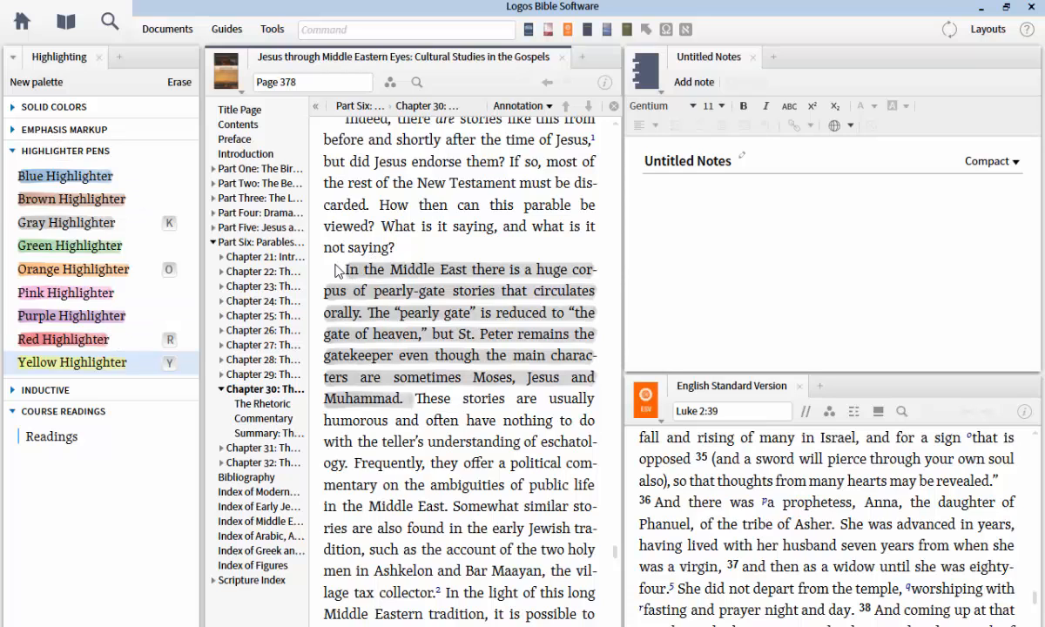
left_click(367, 320)
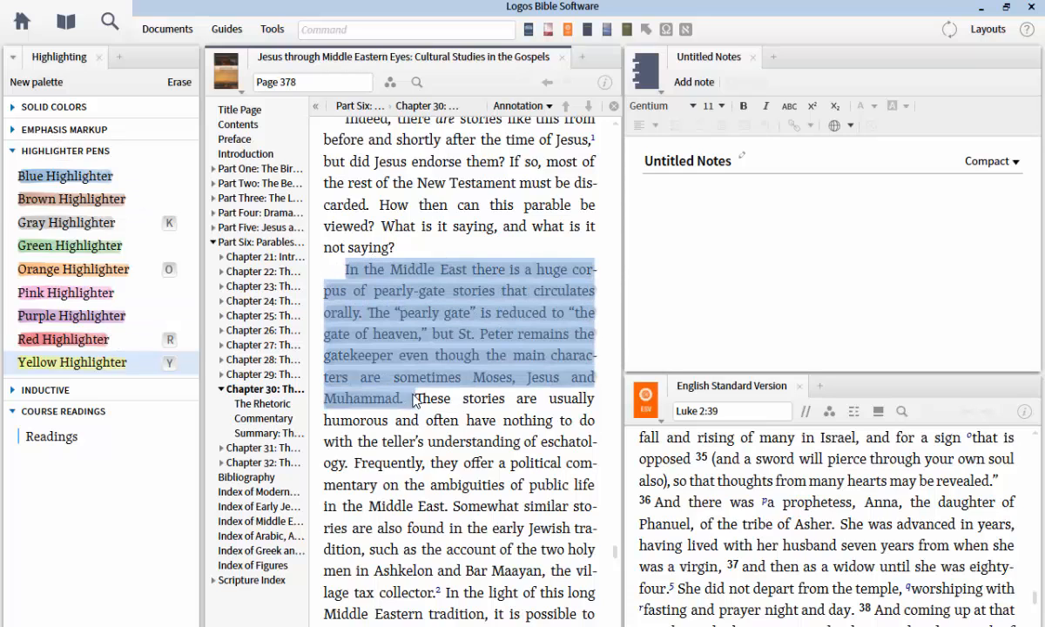
left_click(174, 83)
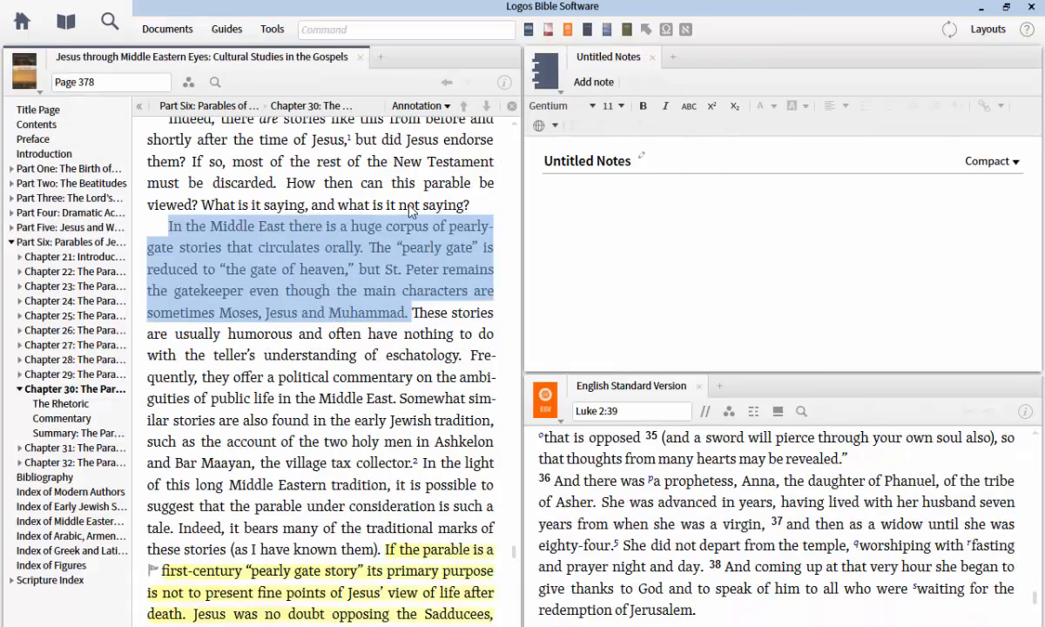
Close the Highlighting tool and bring the highlighted passage about the poem on God and mammon (Lk 16:9–13) into view
left_click(98, 57)
left_click(351, 201)
scroll(360, 263, "down", 3)
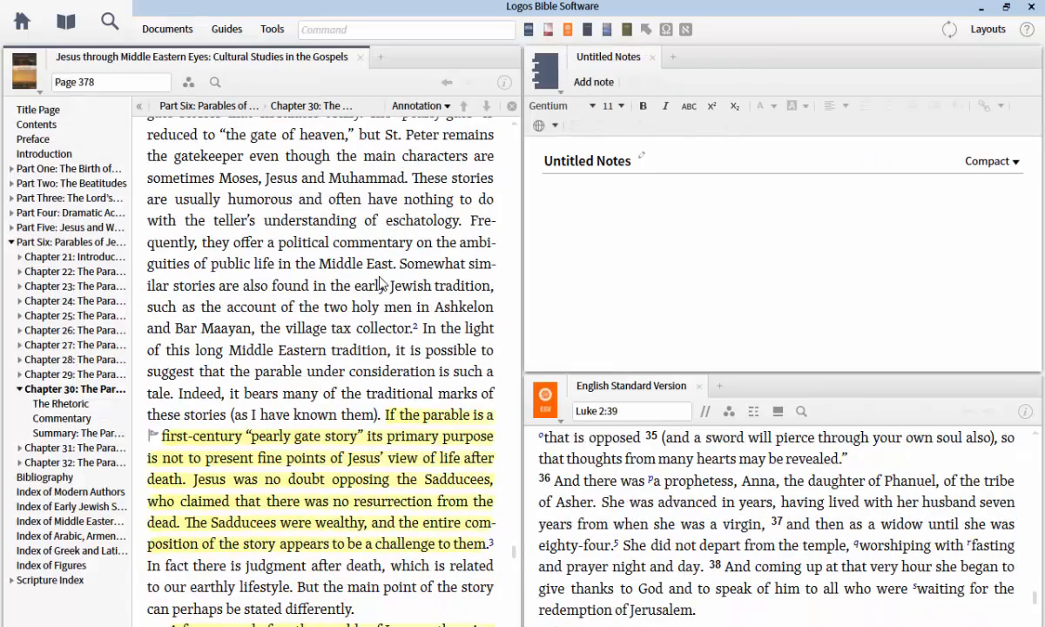
scroll(375, 296, "down", 3)
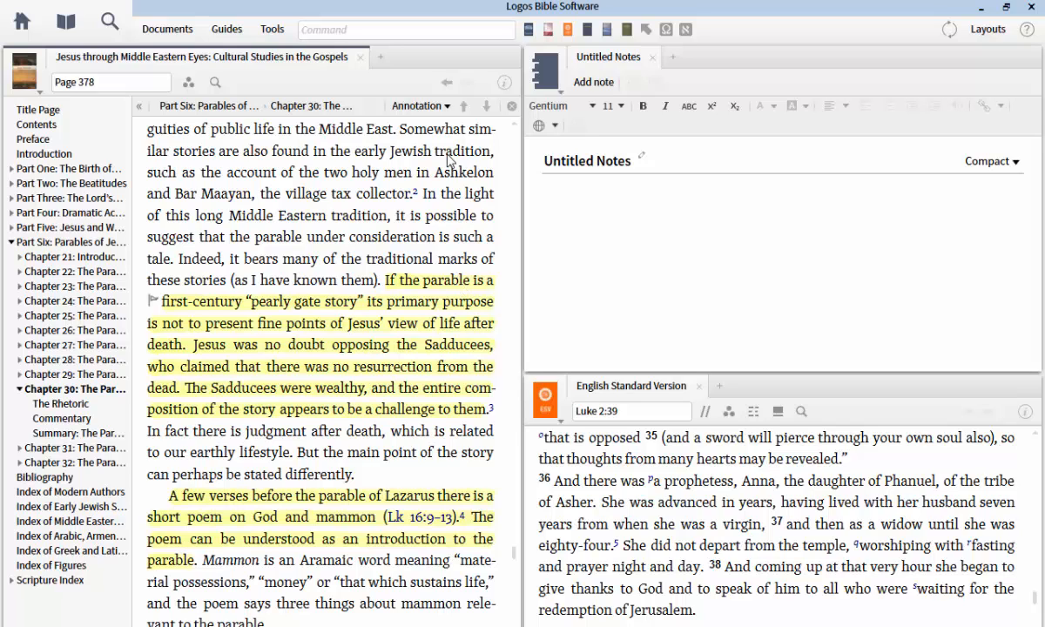
Rename the untitled notes document as Parables
left_click(642, 159)
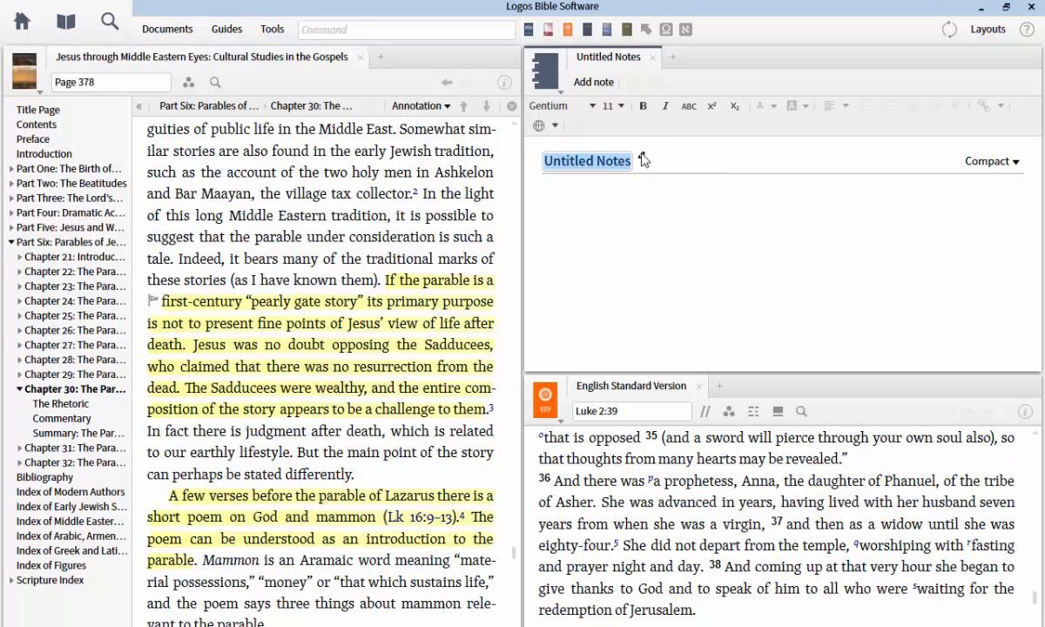
type("Parabl")
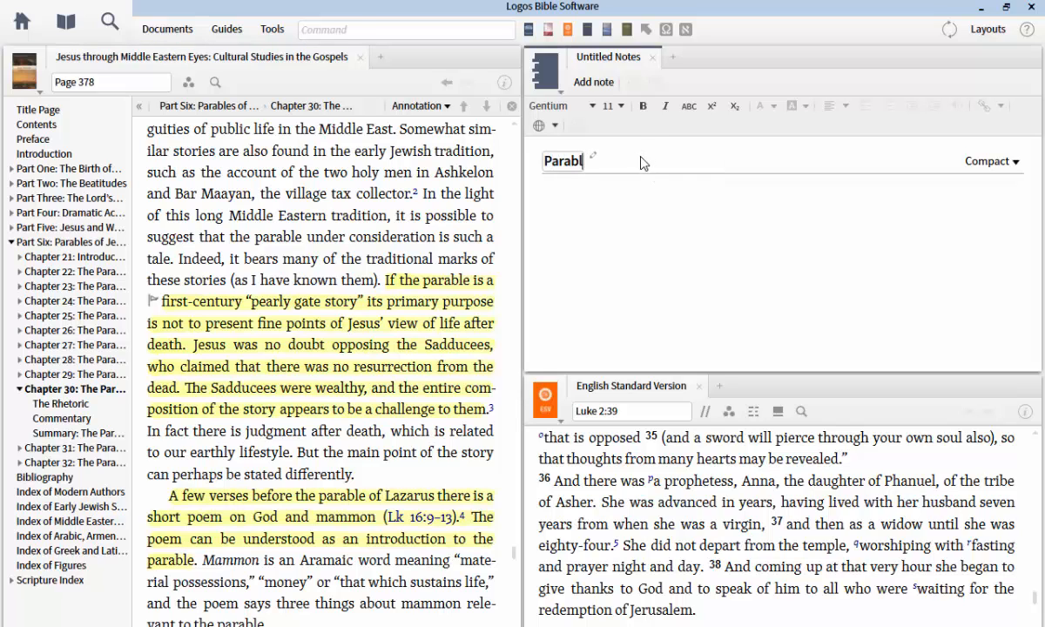
type("es")
key("Return")
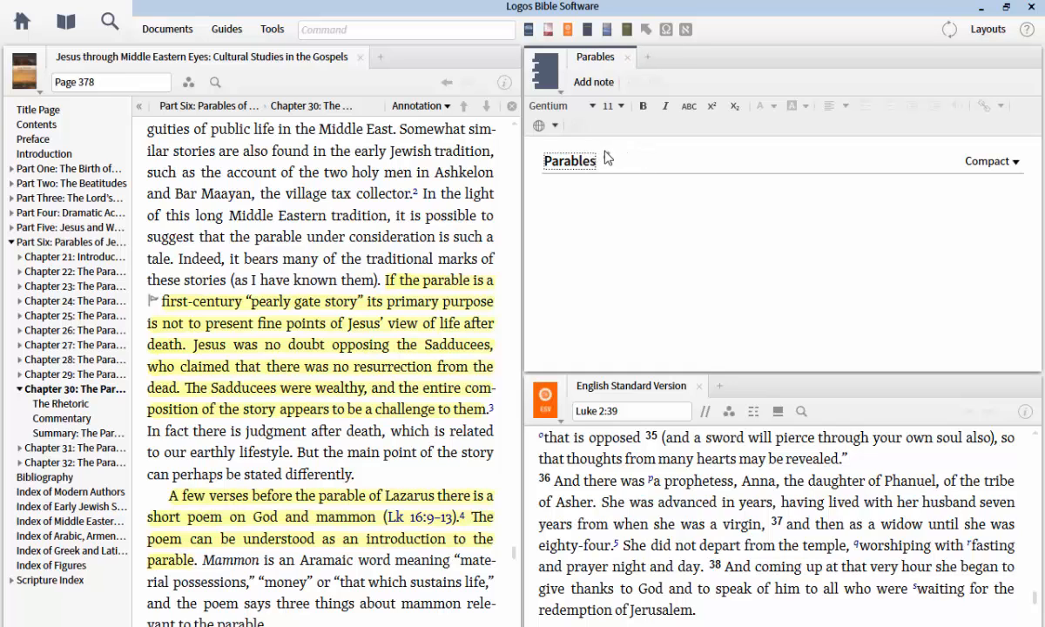
Change the notes document's title to Gospel of Luke
double_click(605, 161)
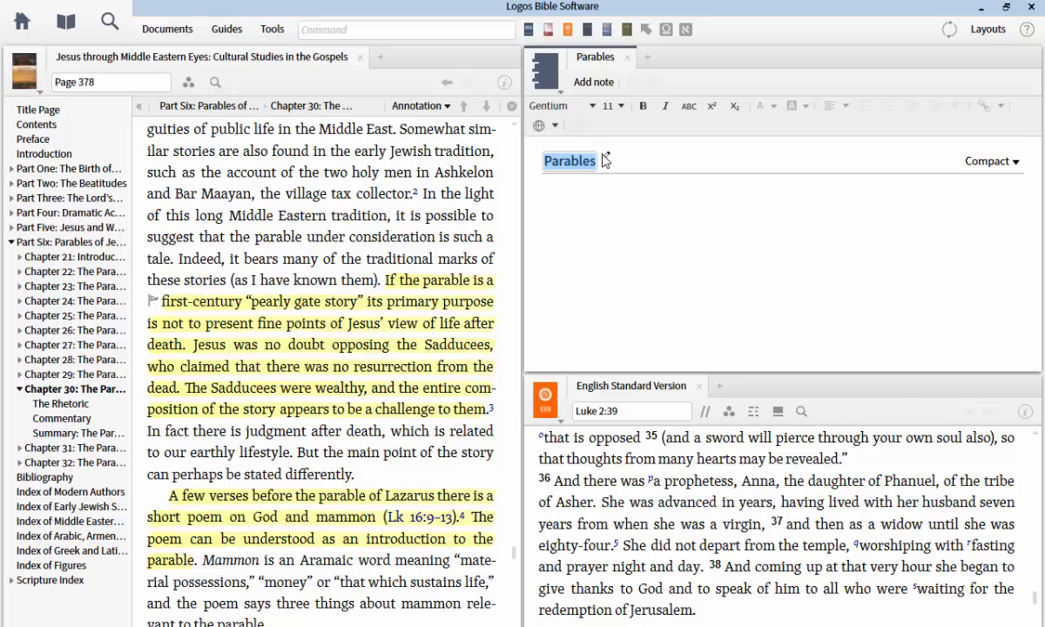
type("Gospel of Luke")
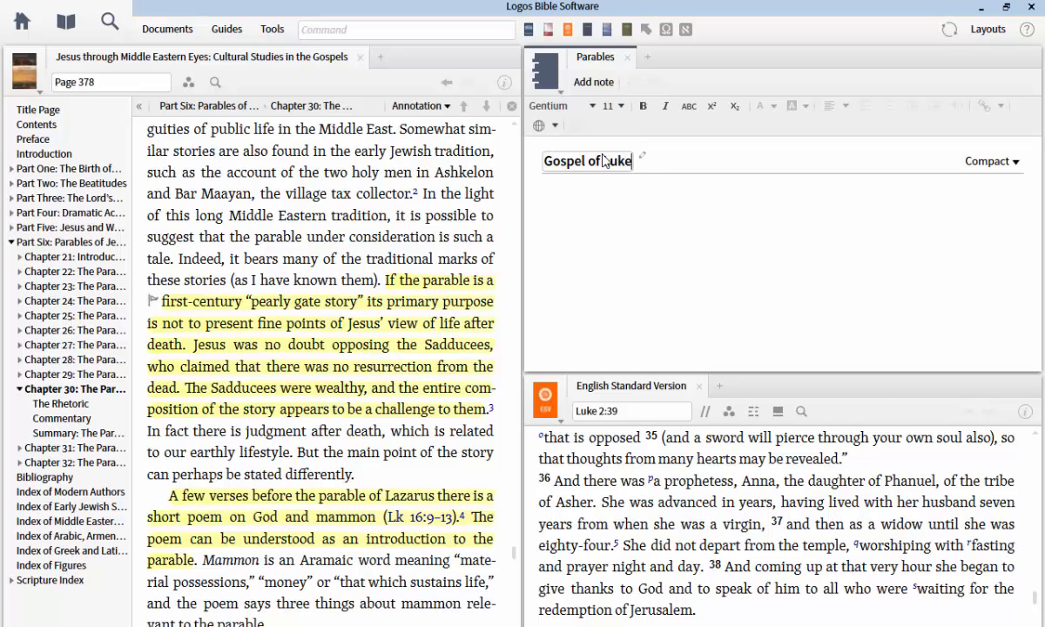
key("Return")
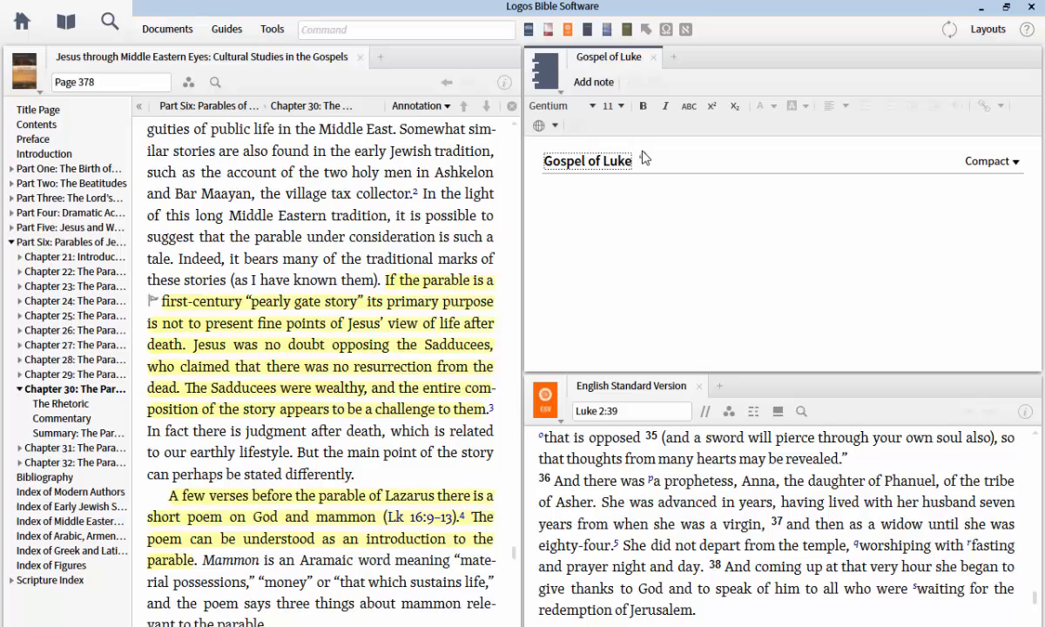
Change the notes document's title to Bible notes
left_click(644, 160)
type("Bible notes")
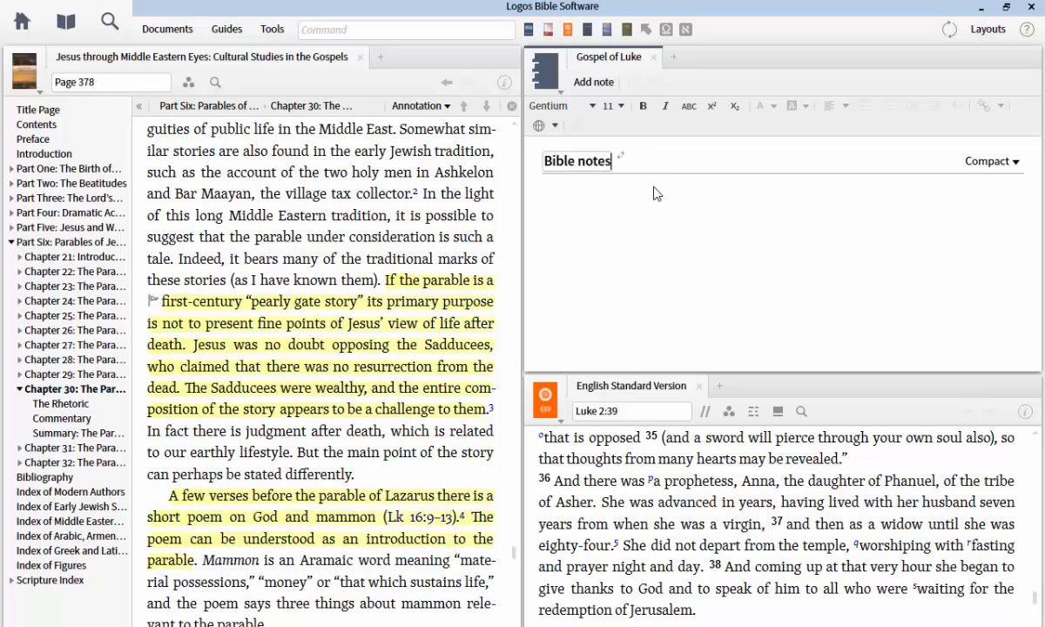
key("Return")
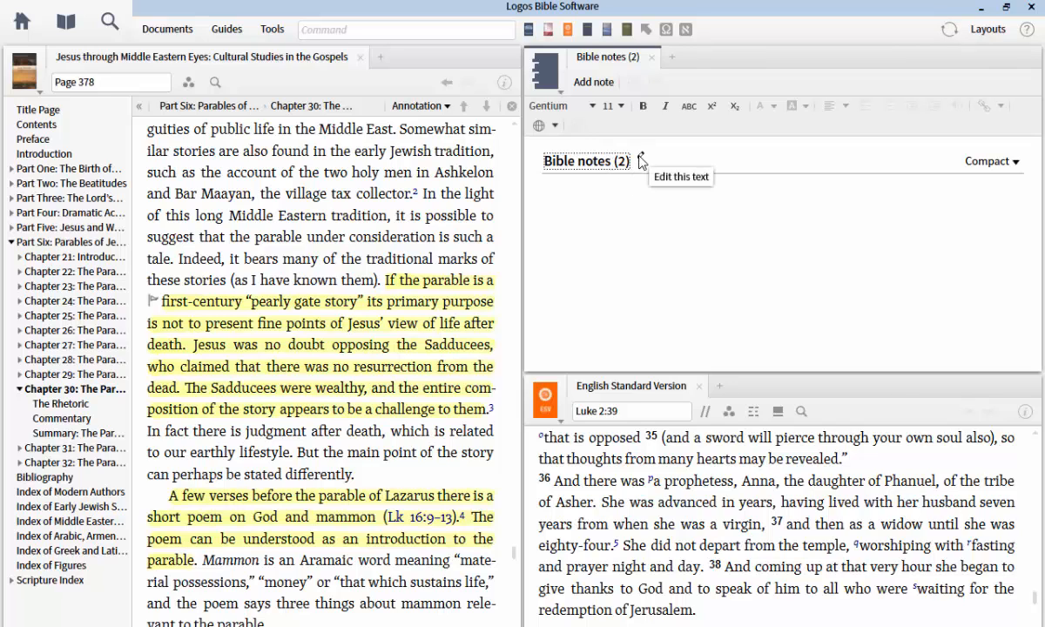
Set the notes document's title to Parables
left_click(641, 160)
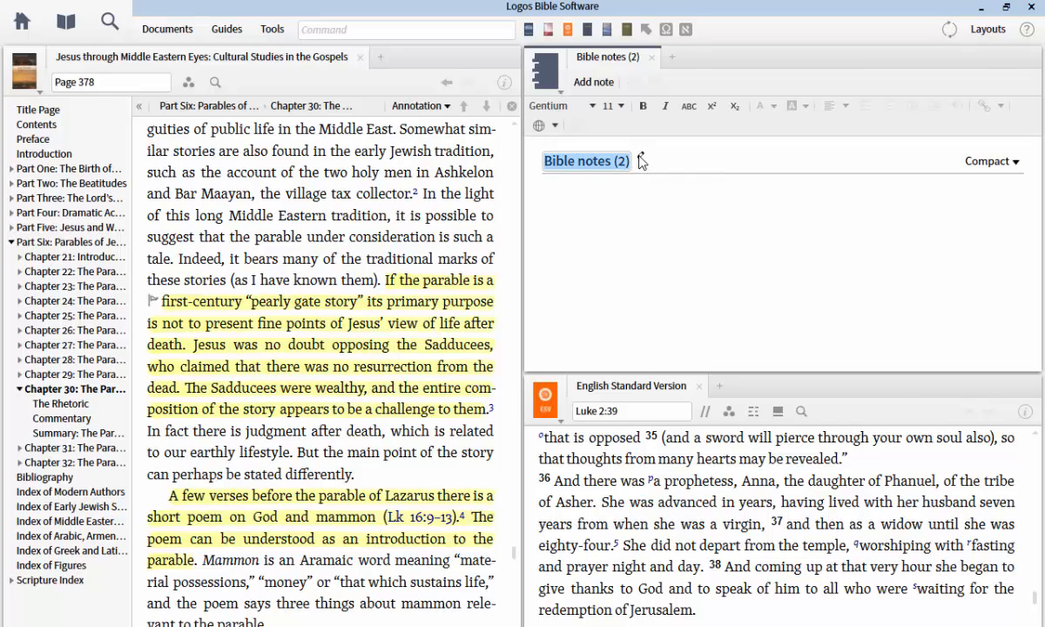
type("Parables")
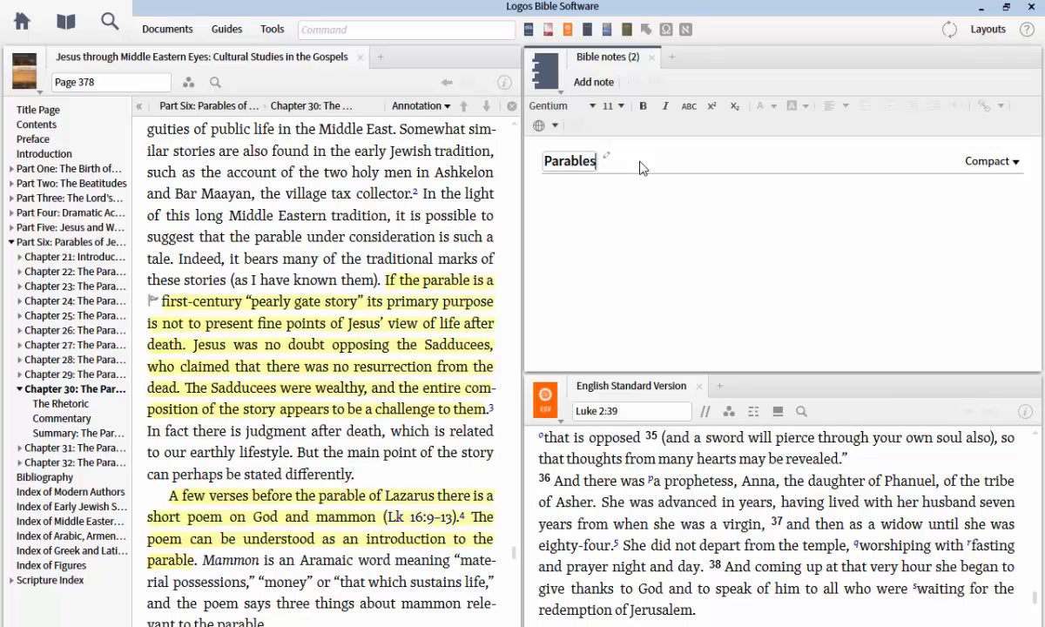
left_click(603, 156)
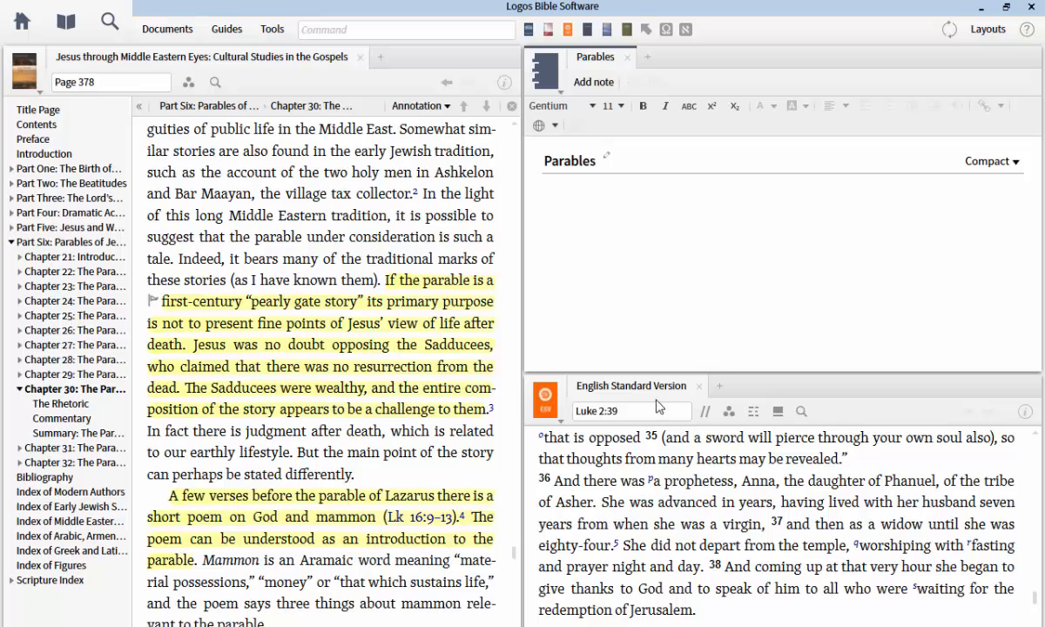
Go to Luke 16 in the English Standard Version and bring the verses leading up to verse 9 into view
left_click(630, 410)
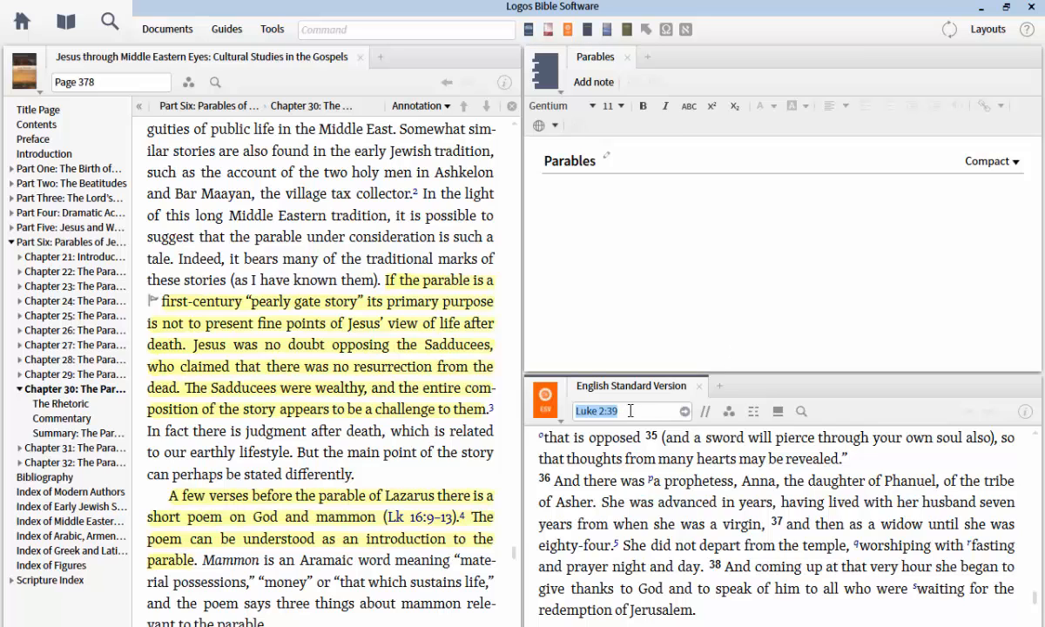
type("luke 16")
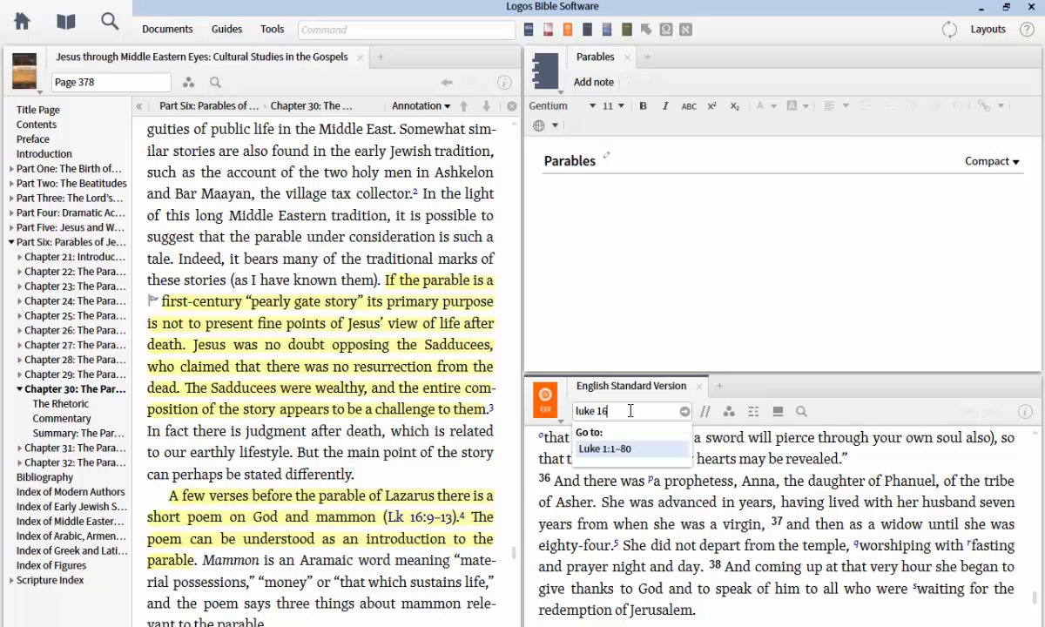
key("Return")
scroll(585, 542, "down", 2)
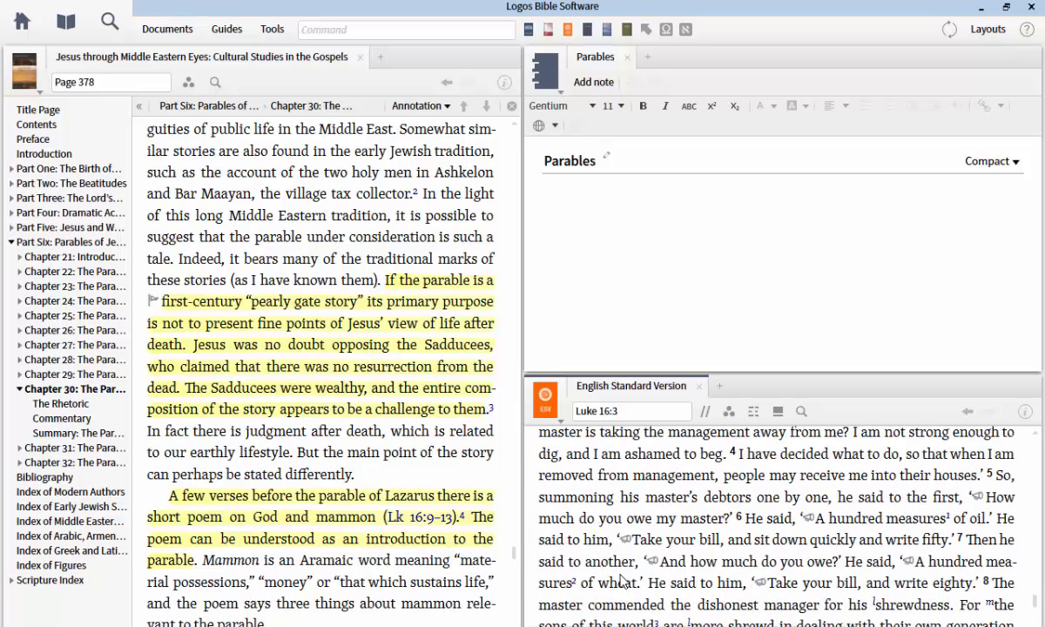
scroll(616, 577, "down", 1)
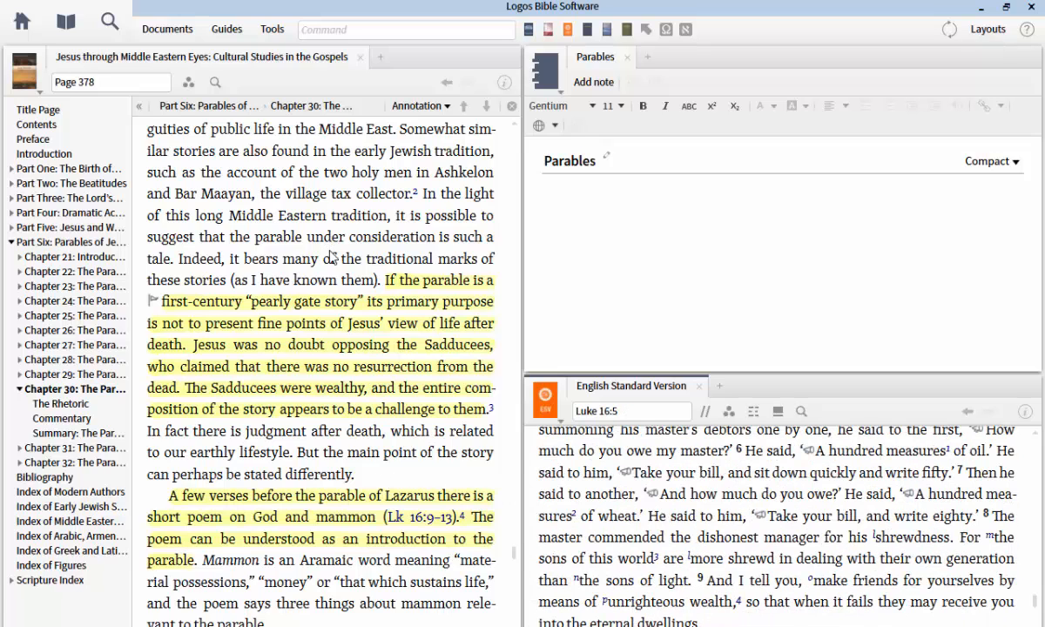
Look through the book pages around the highlighted passage that cites the poem on God and mammon (Lk 16:9–13)
scroll(331, 252, "down", 1)
scroll(331, 255, "down", 1)
scroll(331, 257, "down", 5)
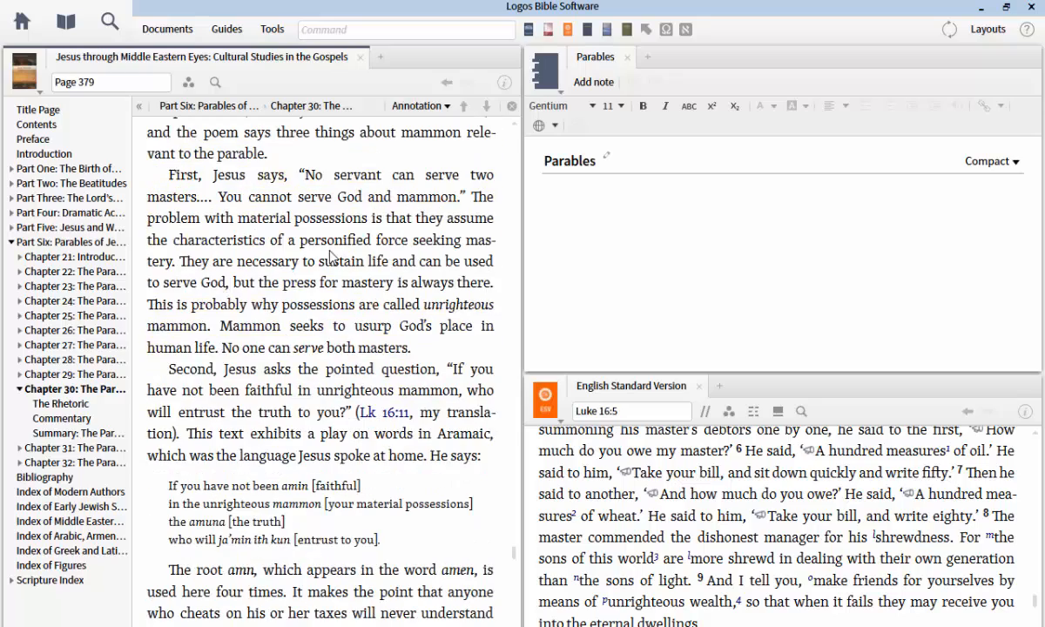
scroll(331, 257, "up", 5)
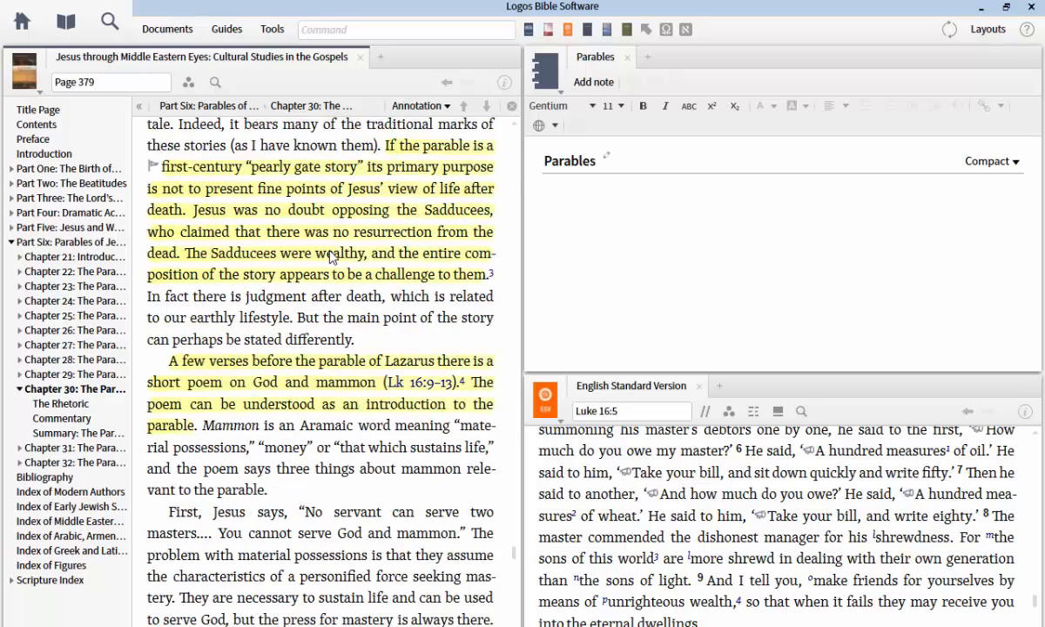
scroll(331, 256, "up", 2)
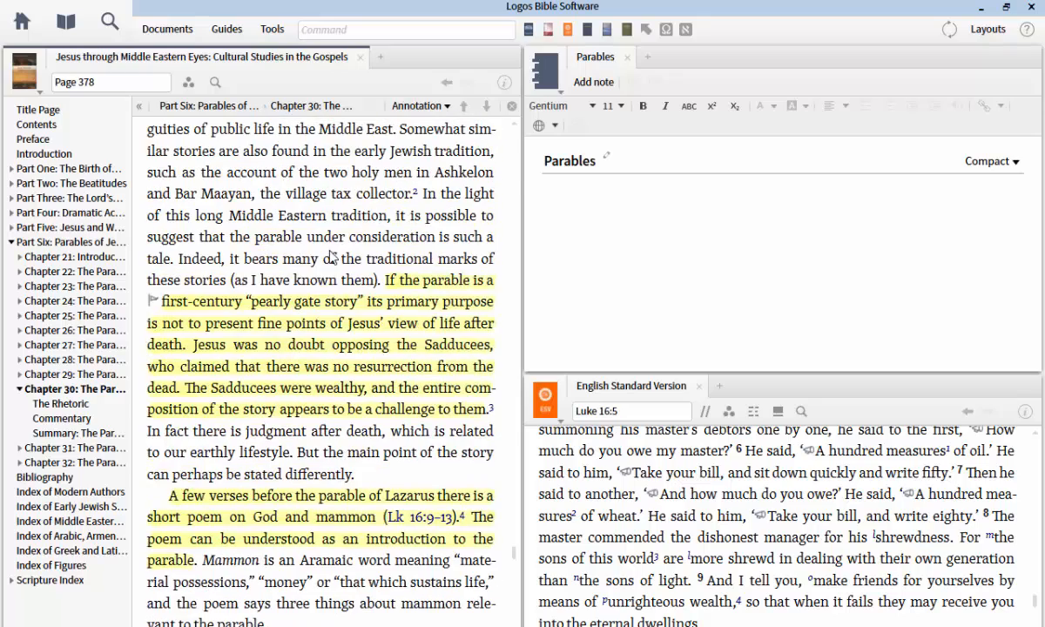
scroll(330, 257, "up", 2)
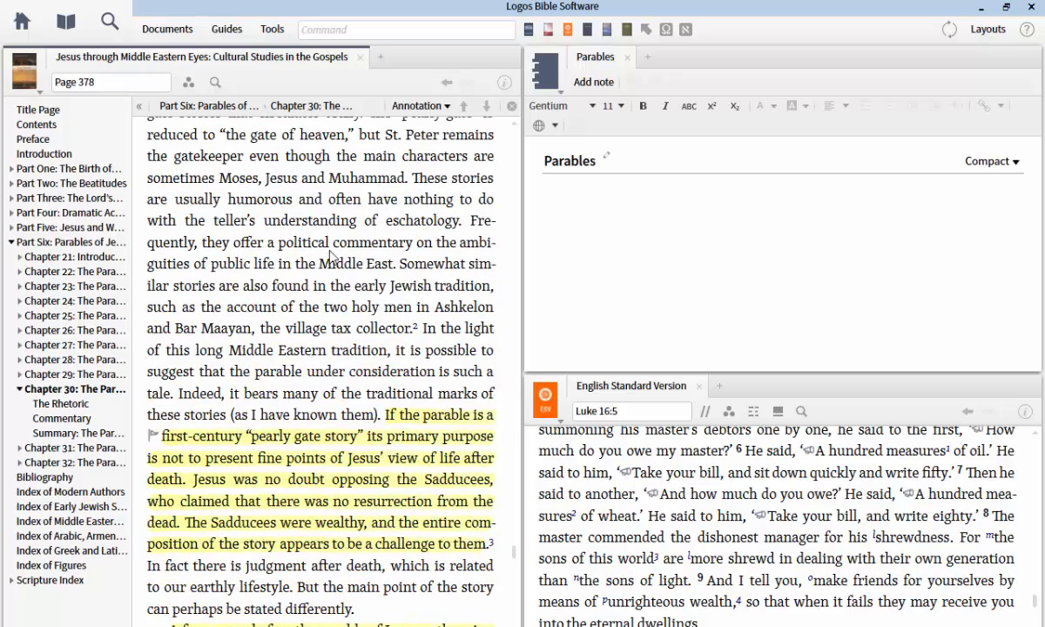
scroll(331, 254, "down", 4)
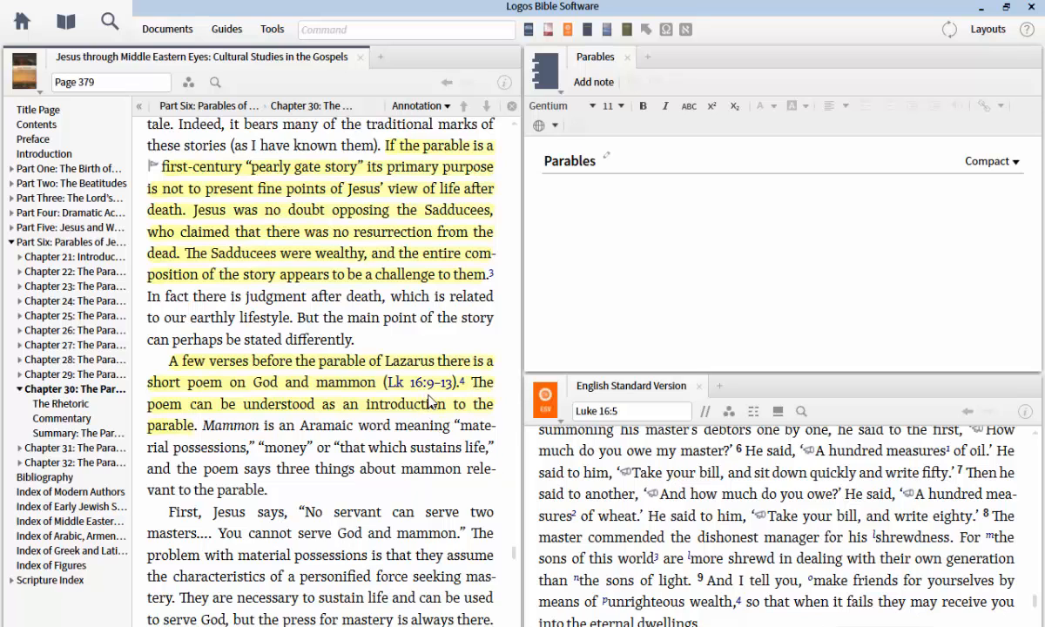
Select verses 9–13 of Luke 16 in the Bible and add a note on that reference to the Parables document
scroll(732, 488, "down", 2)
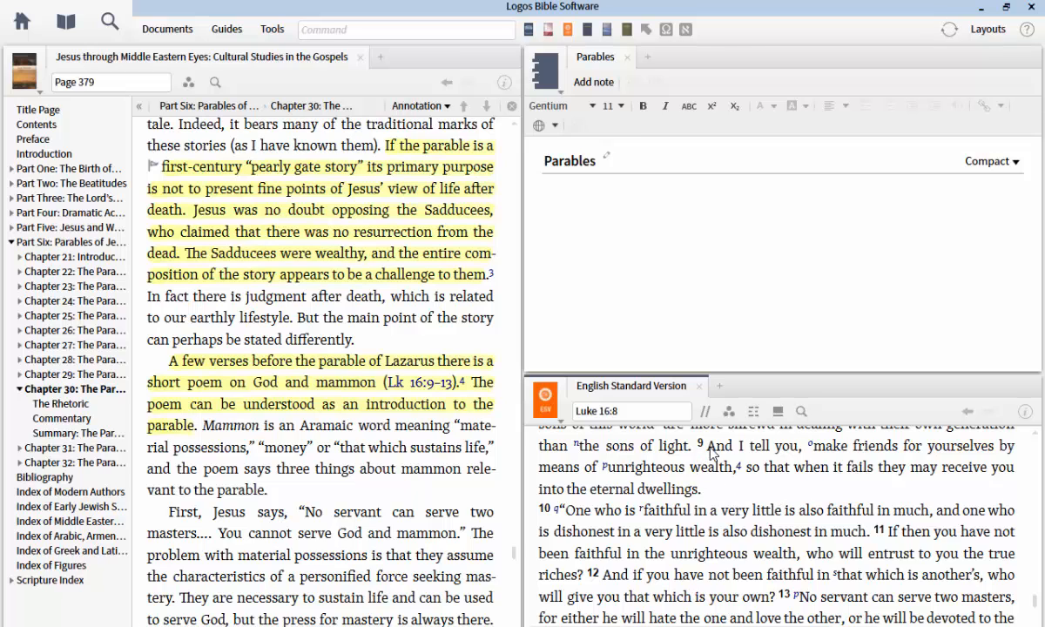
left_click_drag(706, 446, 1015, 623)
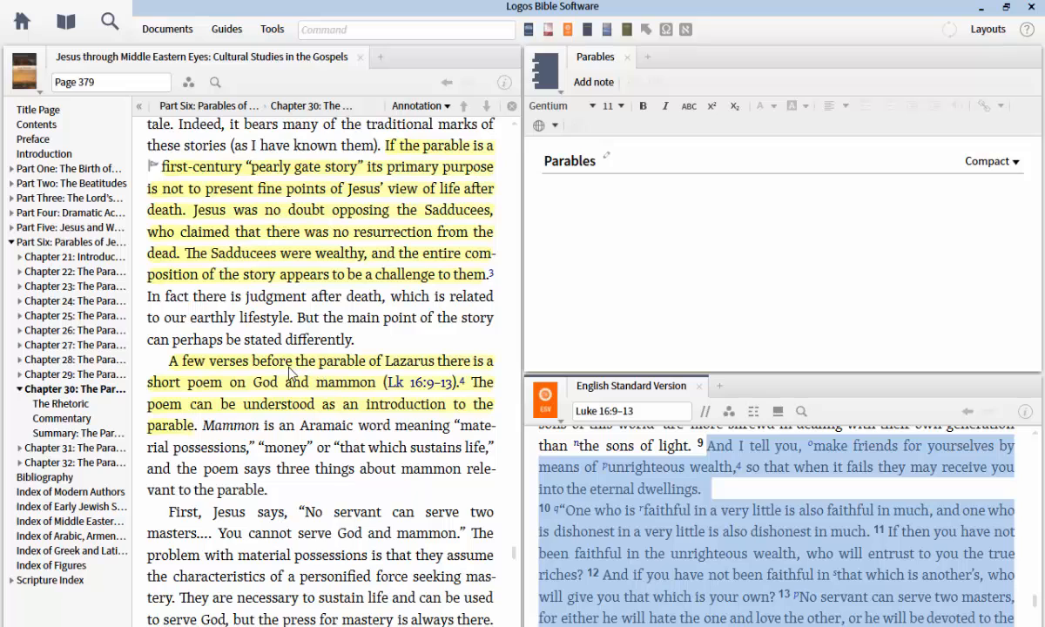
right_click(672, 491)
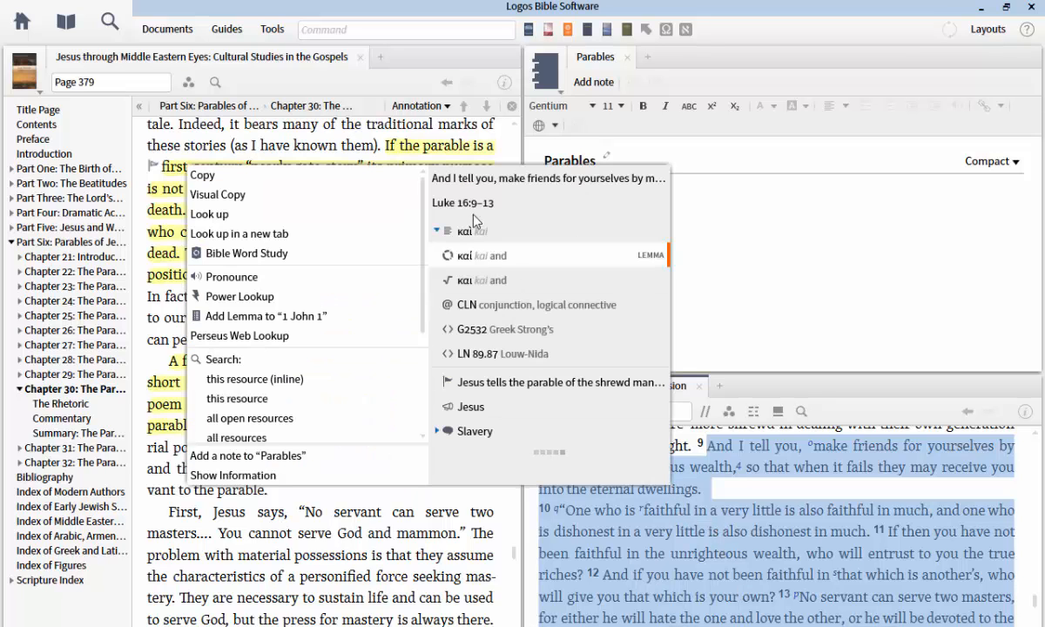
left_click(649, 207)
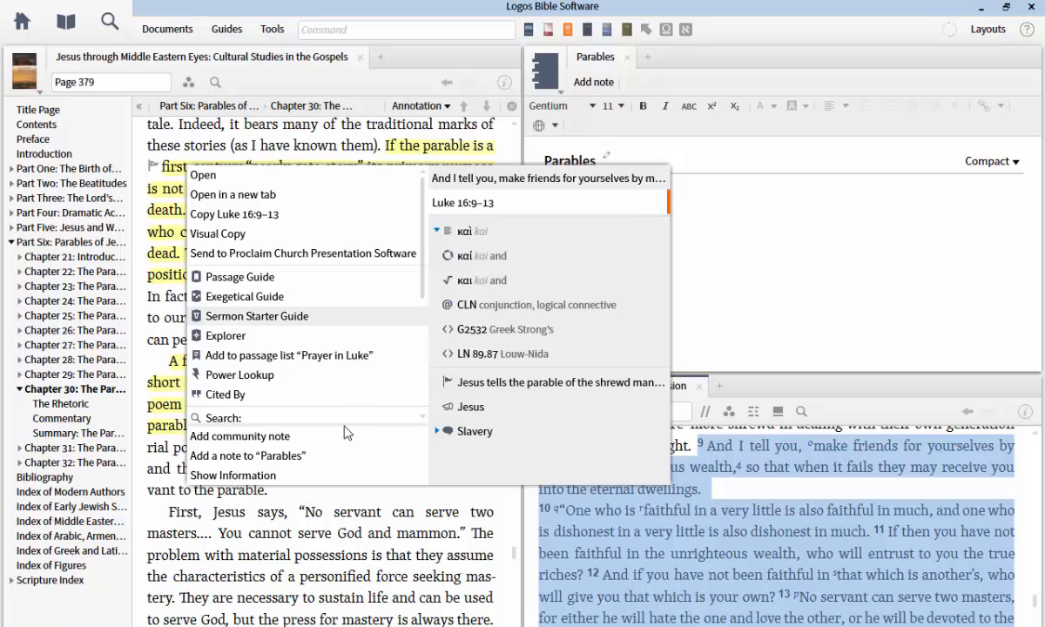
left_click(271, 456)
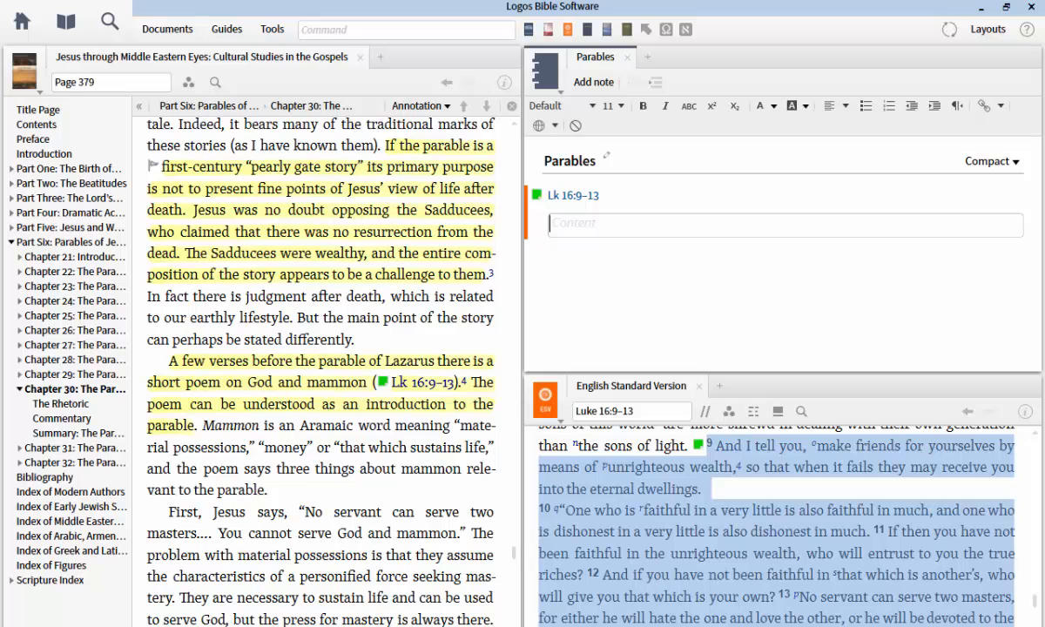
Write "Luke has a special emphasis on the poor." as the content of the Lk 16:9–13 note
type("Fo")
key("BackSpace")
key("BackSpace")
type("Luke has a special emphasis on")
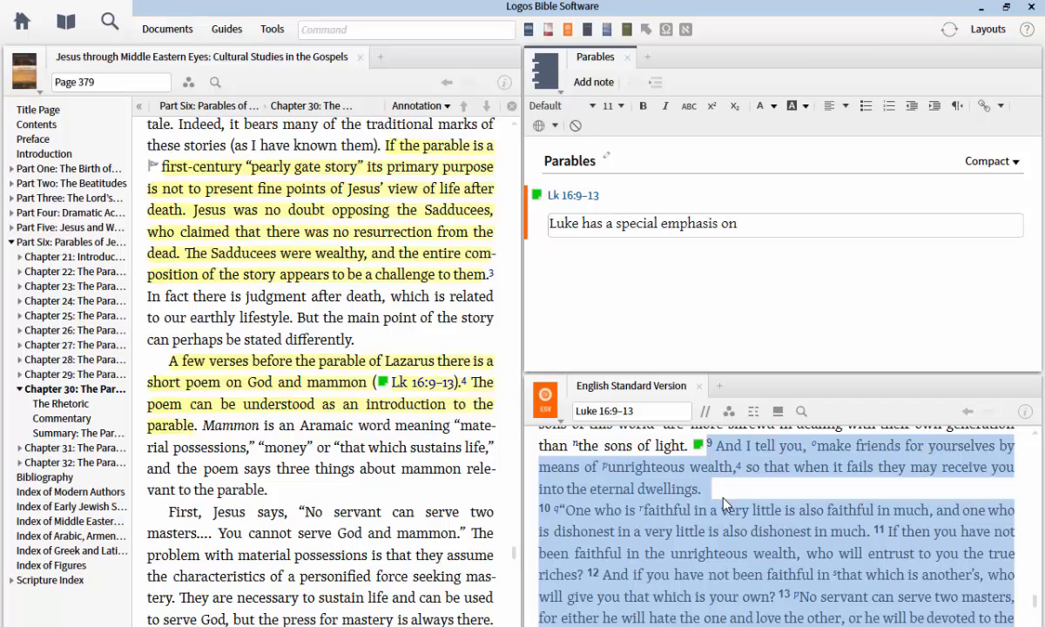
type(" the poor.")
Copy the highlighted passage from "A few verses before" to "the parable" into the note with its citation, separated from the first sentence by a blank line
left_click_drag(161, 357, 197, 428)
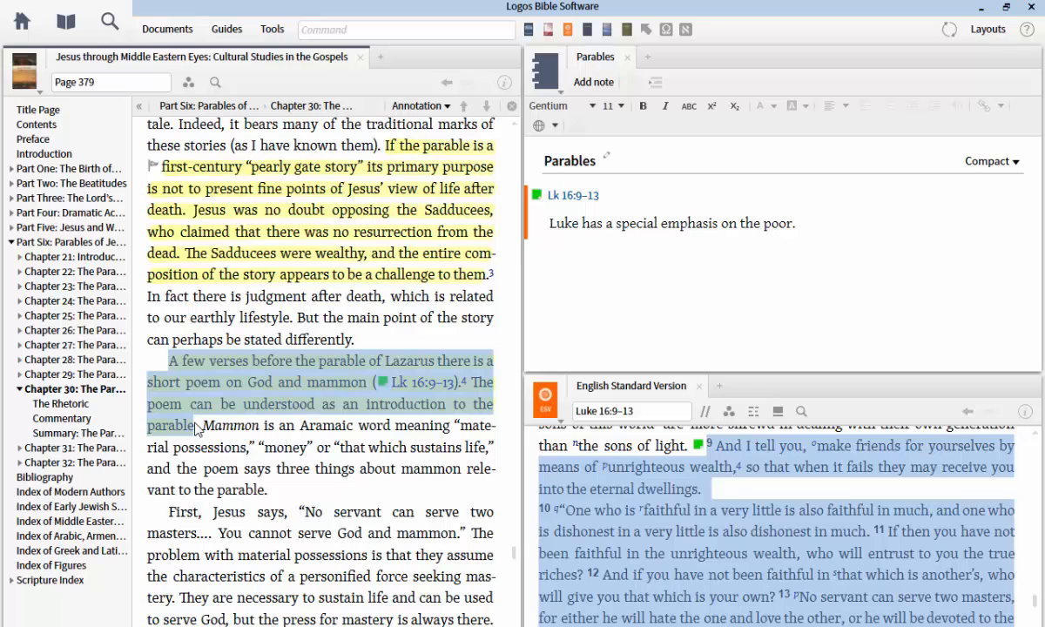
left_click(800, 224)
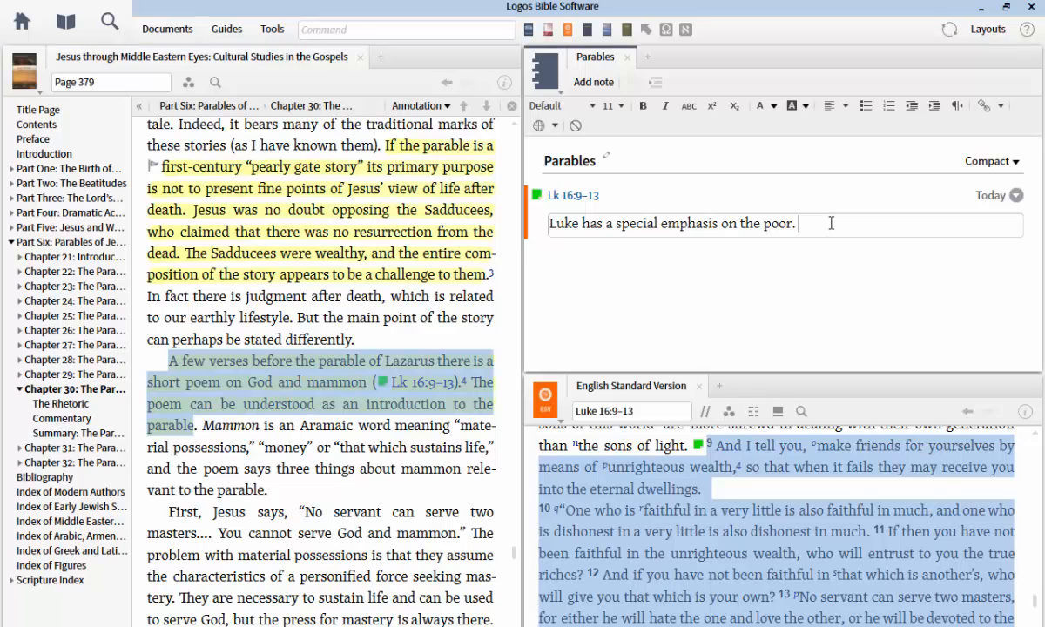
type("A few verses before the parable of Lazarus there is a short poem on God and mammon (Lk 16:9–13). The poem can be understood as an introduction to the parable  Kenneth E. Bailey, Jesus through Middle Eastern Eyes: Cultural Studies in the Gospels (Downers Grove, IL: IVP Academic, 2008), 379.")
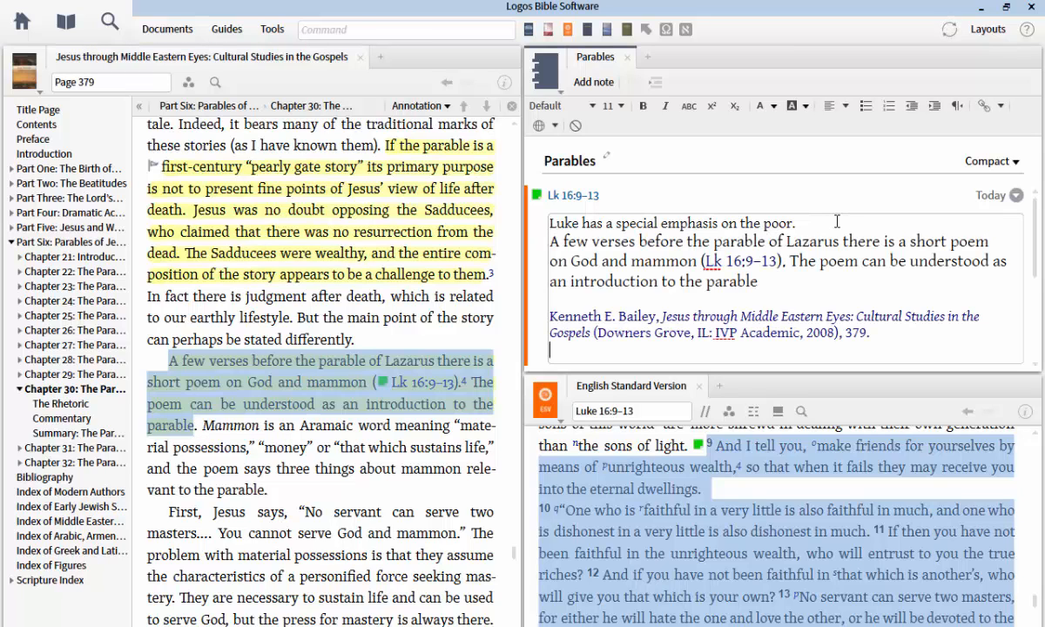
left_click(836, 221)
key("Return")
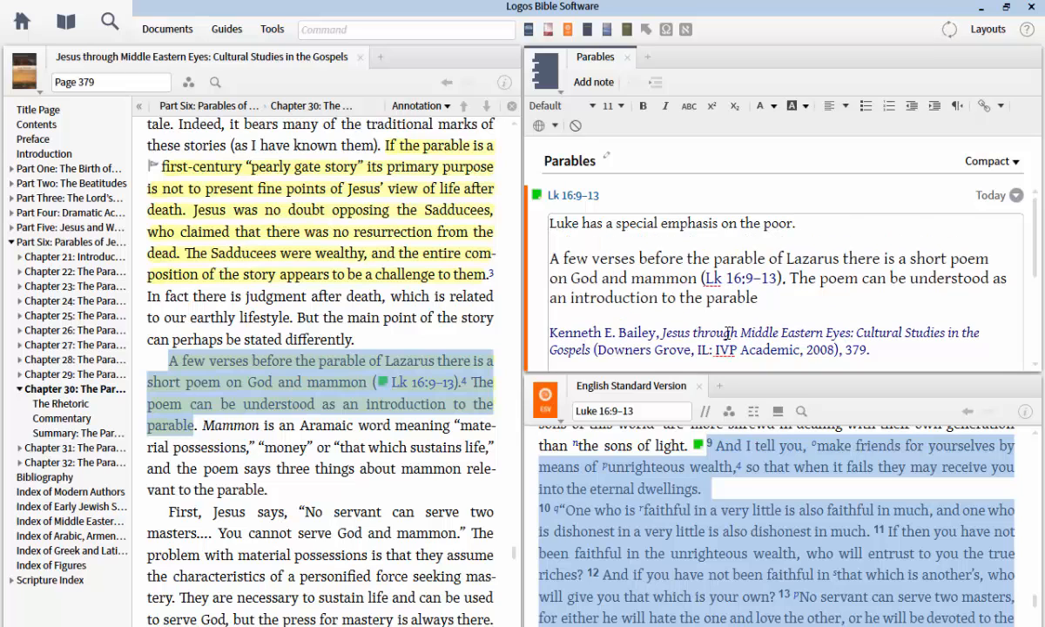
mouse_move(793, 333)
left_click(362, 305)
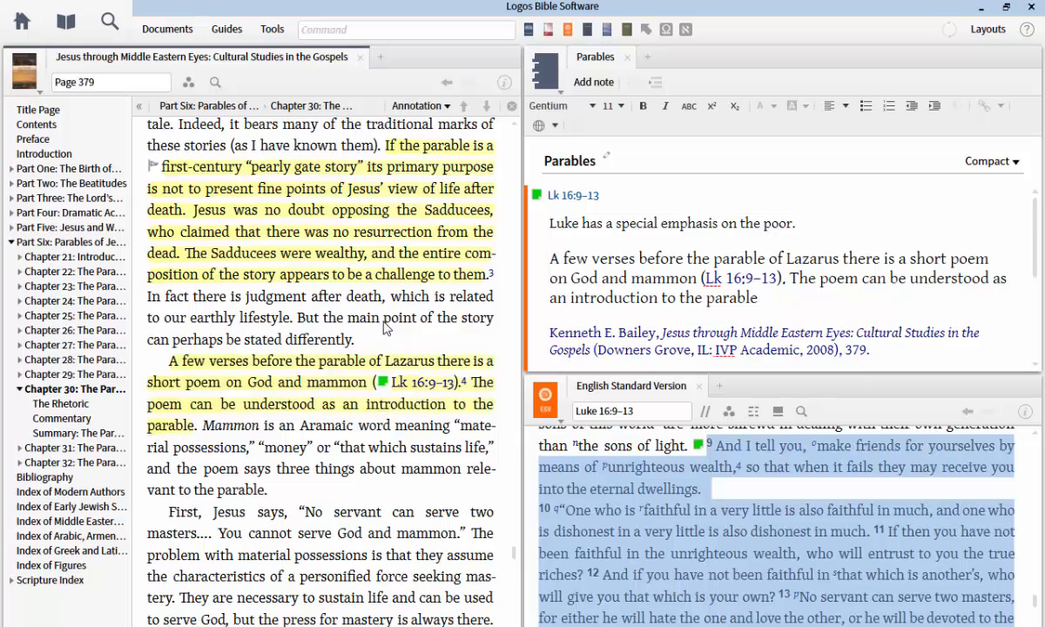
Browse the book onward from the God and mammon passage to the Commentary section of Chapter 30 on the rich man
scroll(385, 327, "down", 3)
scroll(384, 326, "down", 2)
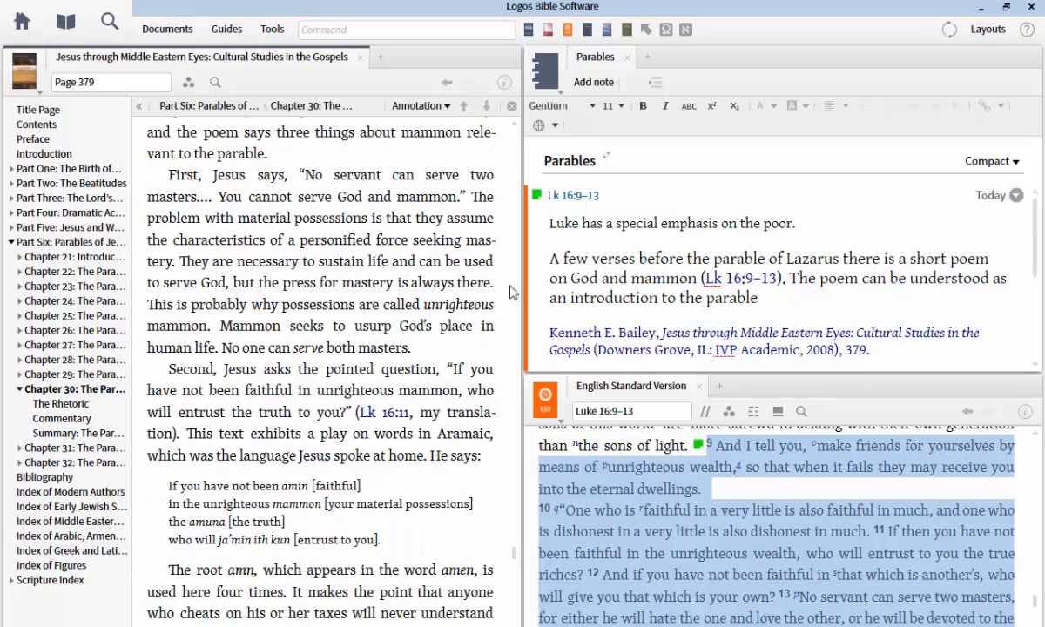
scroll(383, 300, "down", 1)
scroll(397, 311, "down", 12)
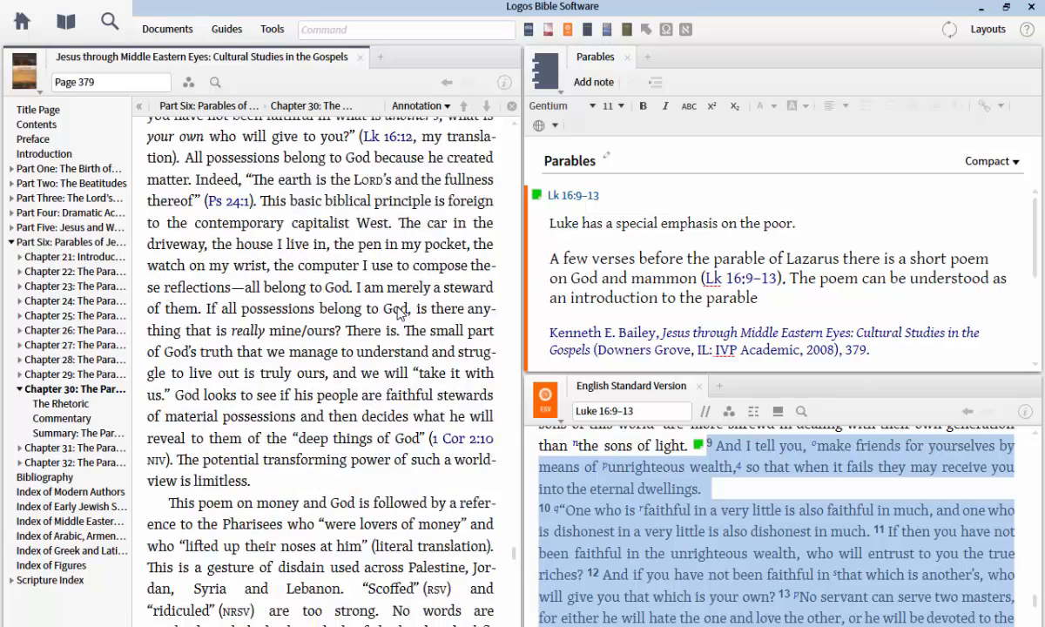
scroll(398, 312, "down", 15)
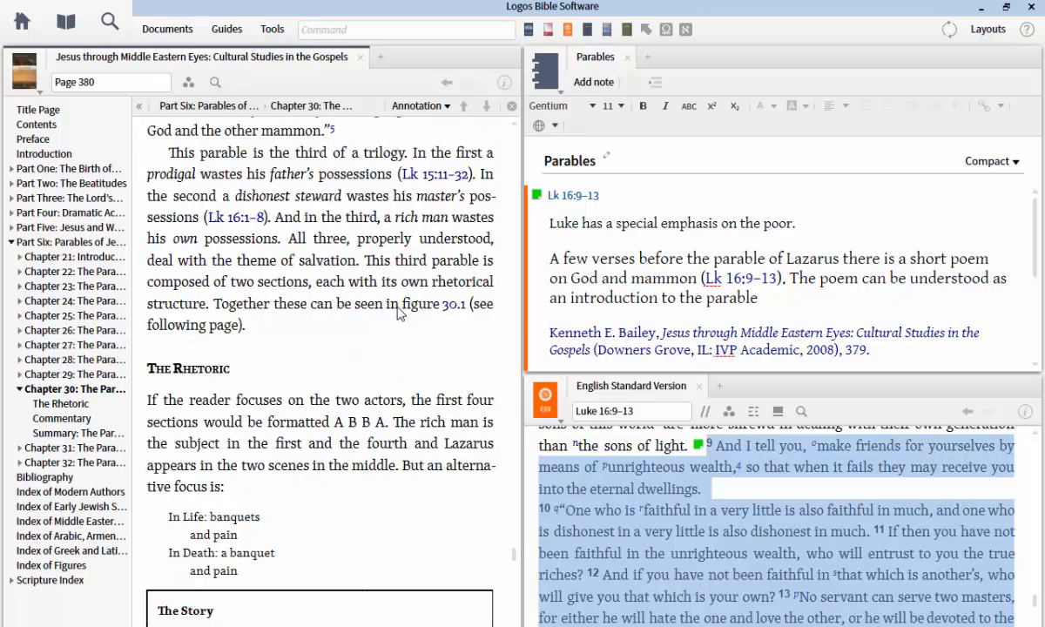
scroll(398, 311, "down", 15)
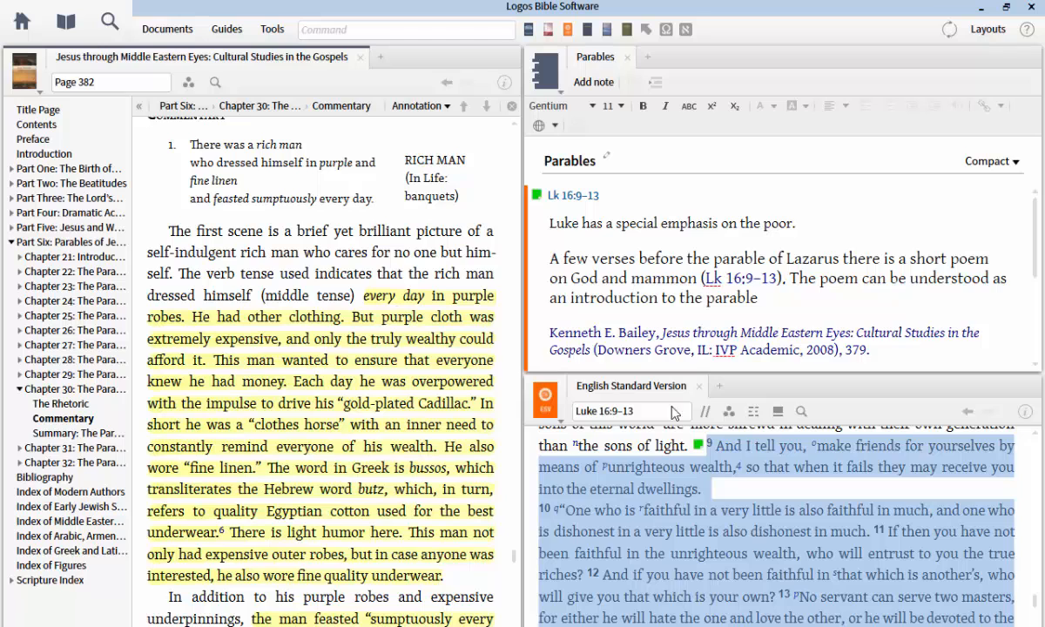
Review the Bible text following Luke 16:9–13, from The Law and the Kingdom of God to The Rich Man and Lazarus
scroll(660, 483, "down", 3)
scroll(707, 521, "down", 3)
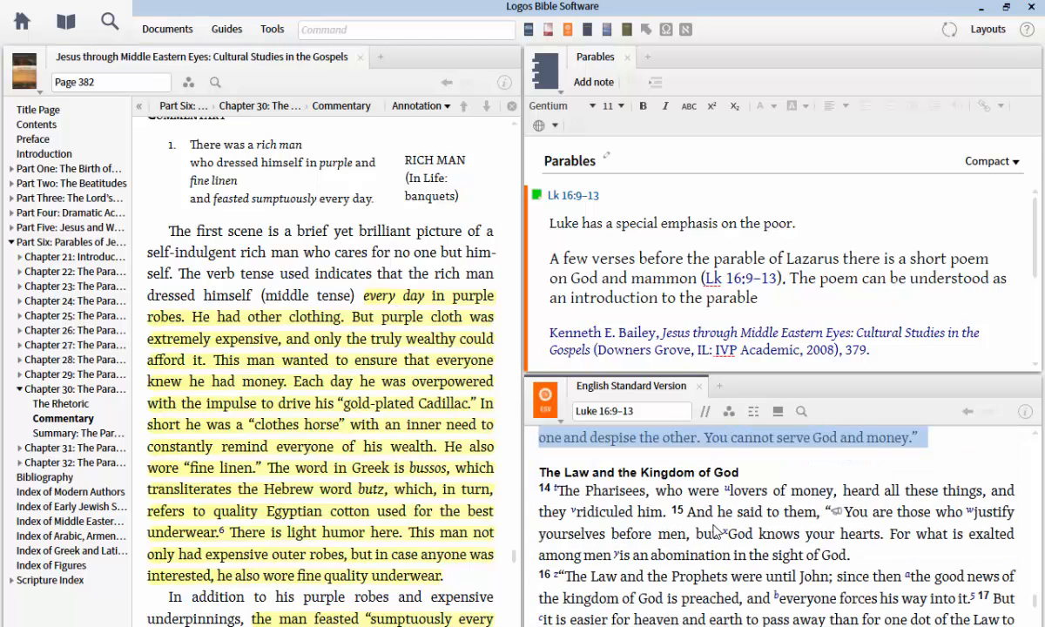
scroll(673, 492, "up", 3)
scroll(673, 492, "down", 3)
scroll(595, 521, "up", 2)
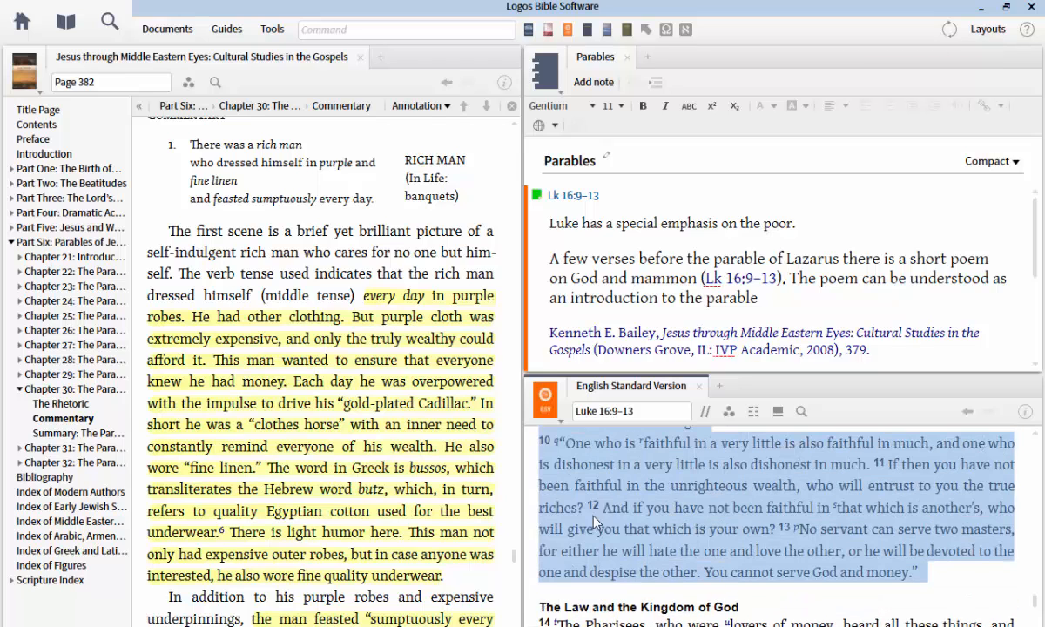
scroll(624, 496, "down", 1)
scroll(668, 537, "down", 1)
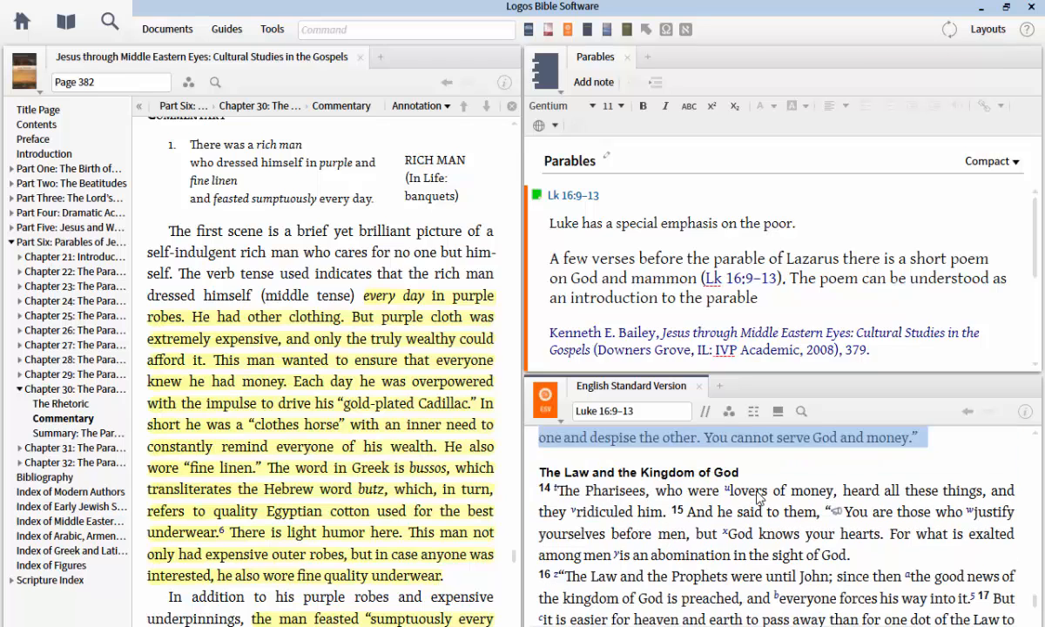
scroll(757, 498, "down", 3)
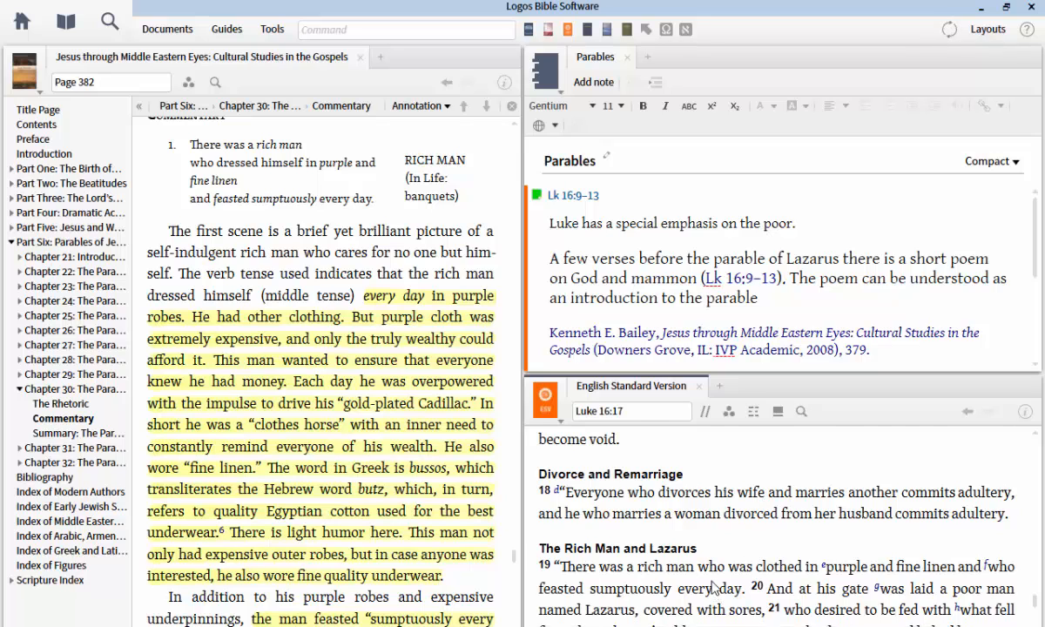
scroll(712, 588, "up", 2)
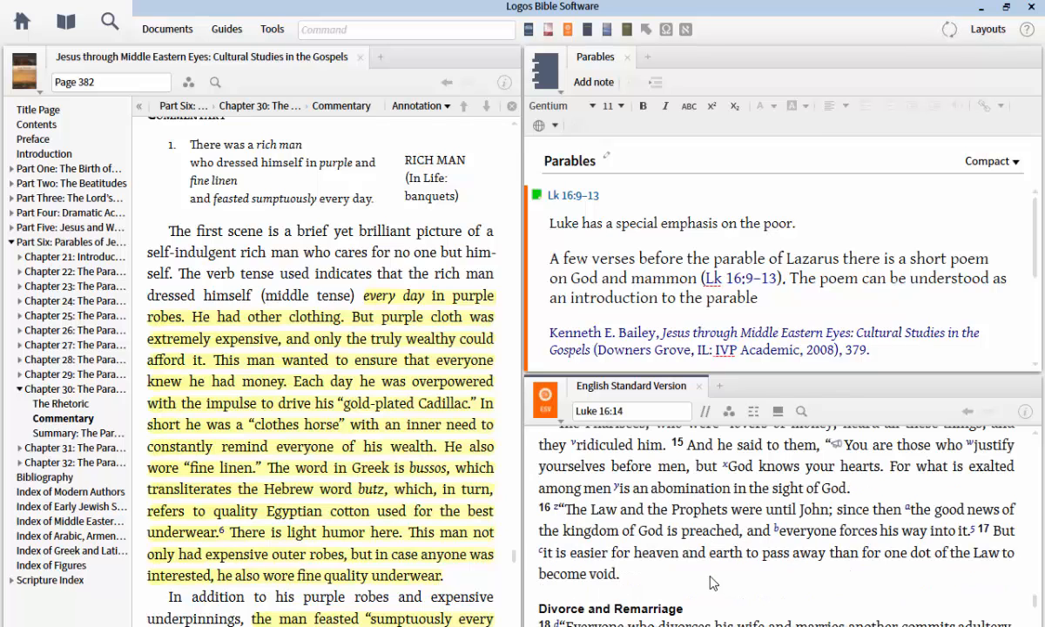
scroll(708, 547, "up", 1)
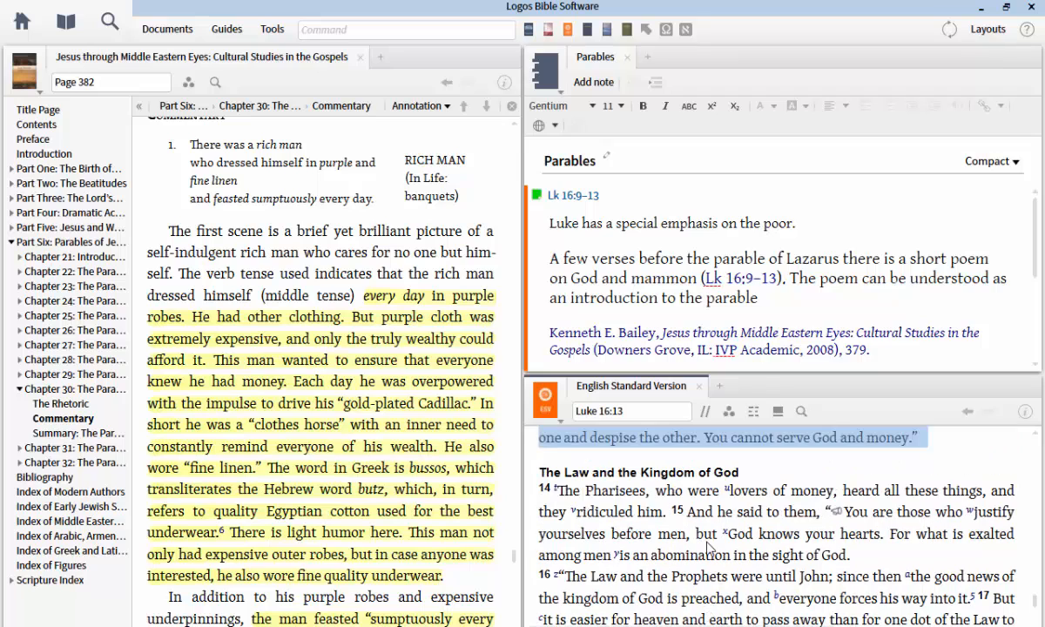
Add a note anchored to Luke 16:19, the opening of The Rich Man and Lazarus, to the Parables document
scroll(708, 547, "up", 1)
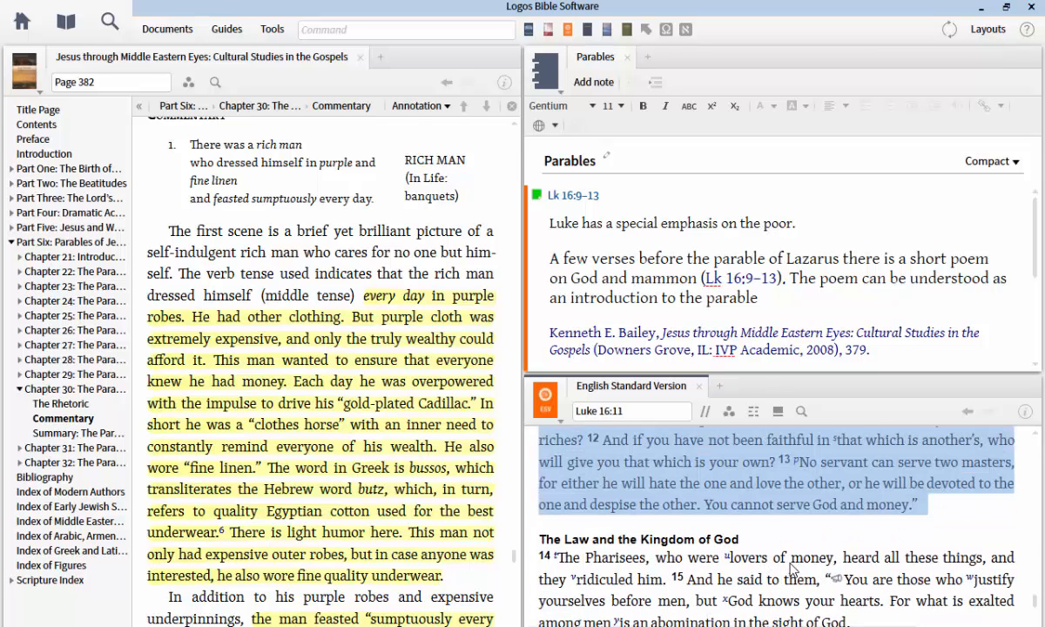
scroll(750, 539, "down", 4)
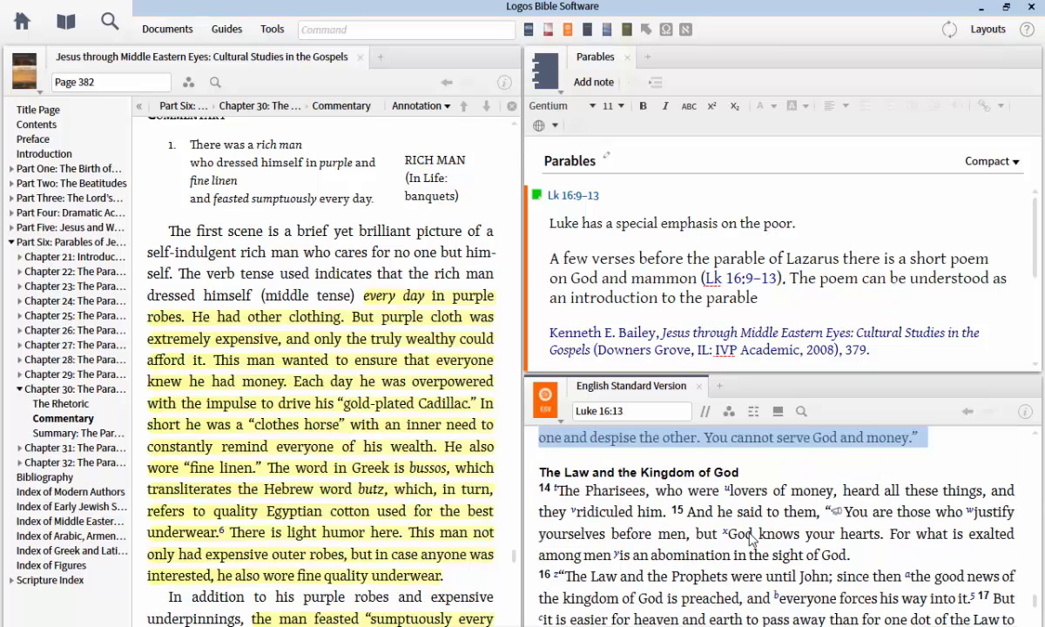
scroll(751, 539, "down", 1)
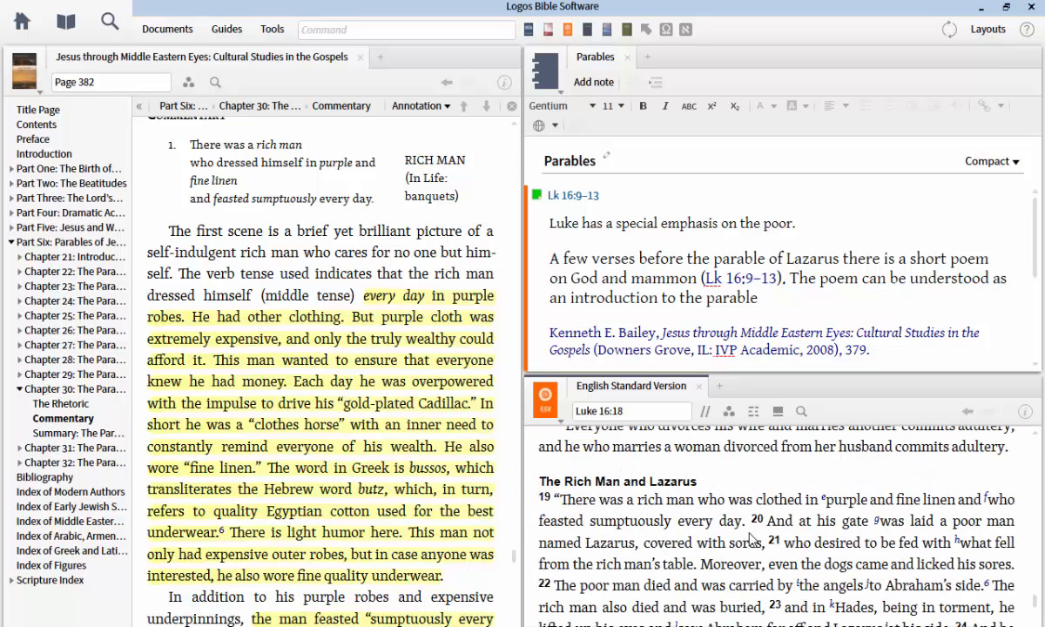
scroll(744, 534, "up", 2)
scroll(745, 532, "down", 3)
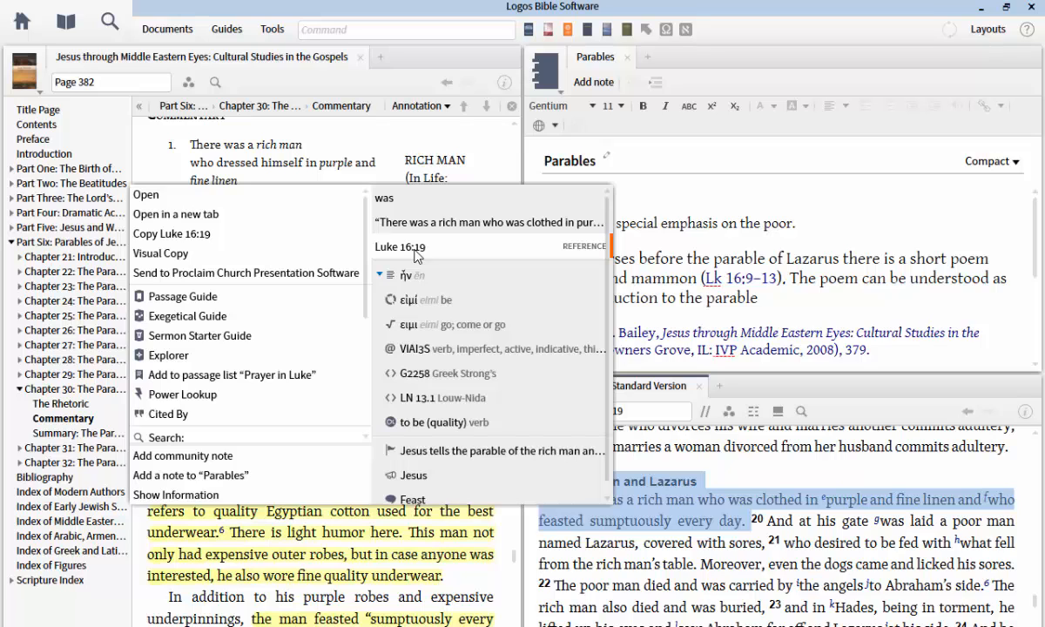
left_click(191, 474)
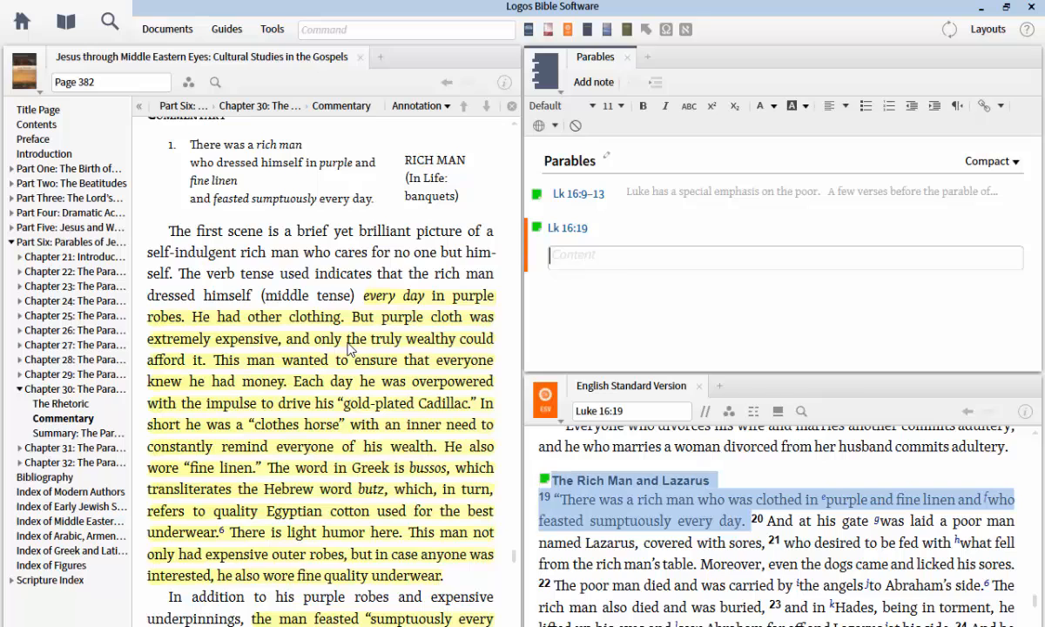
Copy the highlighted passage from "every day in purple robes" to "fine quality underwear" into the Lk 16:19 note with its citation
left_click_drag(454, 579, 365, 298)
key("ctrl+c")
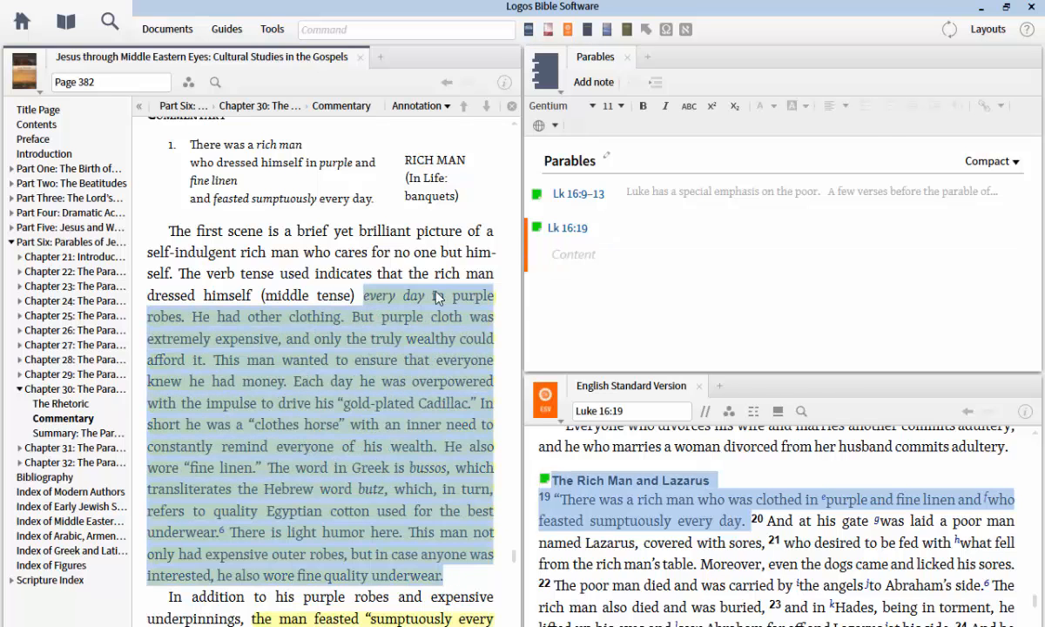
left_click(616, 253)
key("ctrl+v")
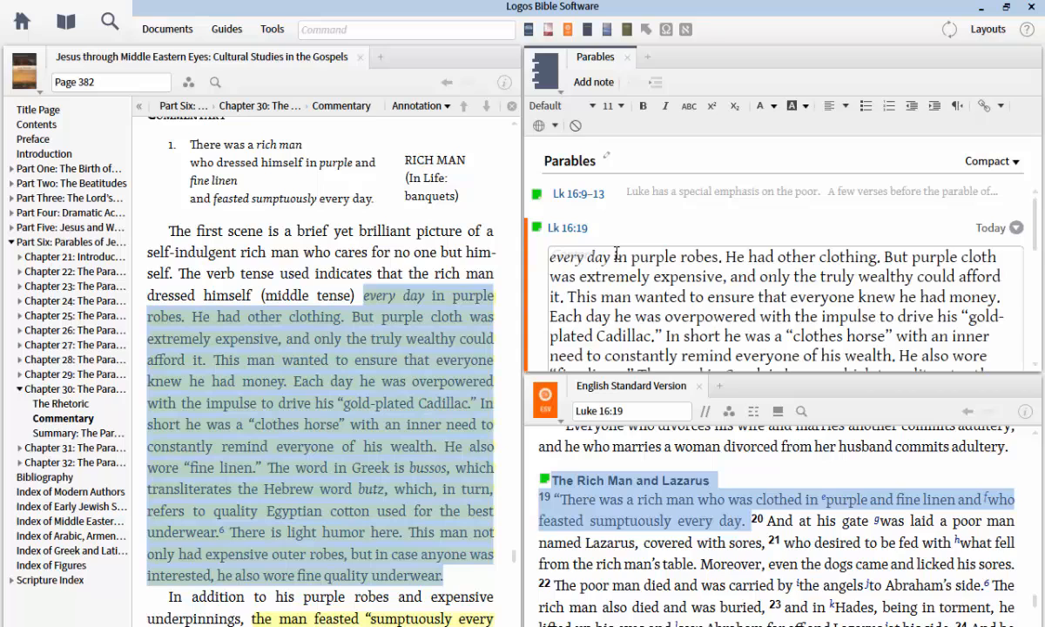
left_click(431, 331)
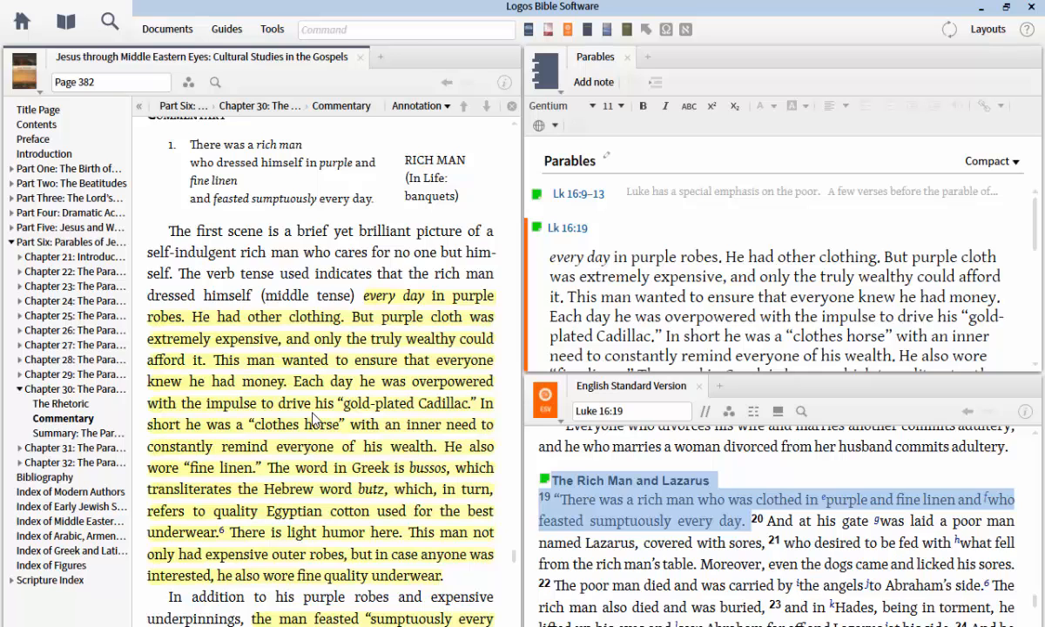
Insert the highlighted passage from "the man feasted" to "a day of rest," as a new paragraph after the first quotation in the Lk 16:19 note
left_click(694, 316)
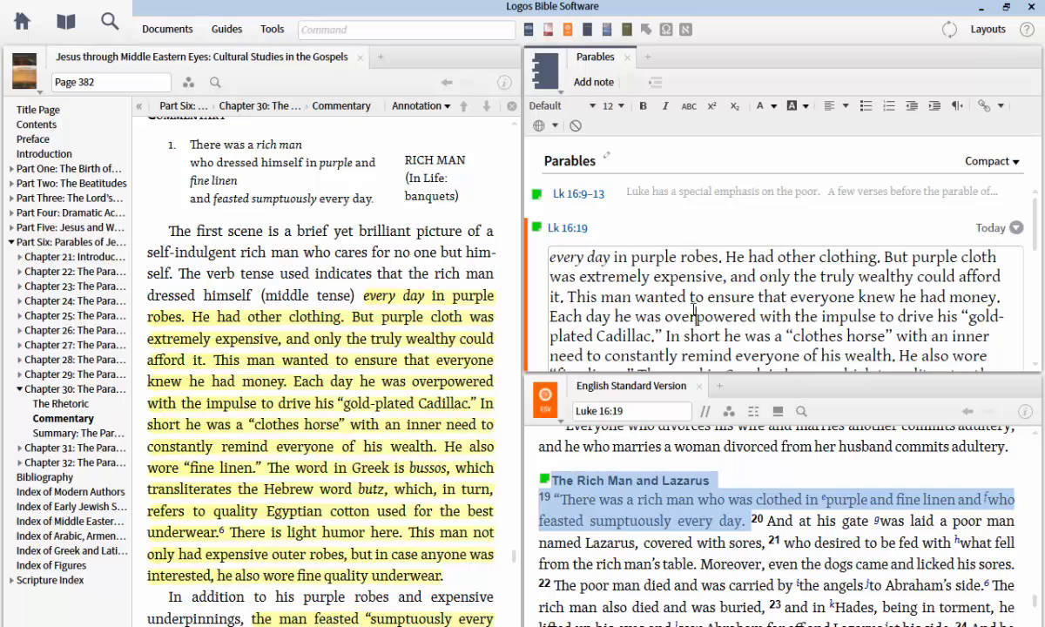
scroll(694, 313, "down", 4)
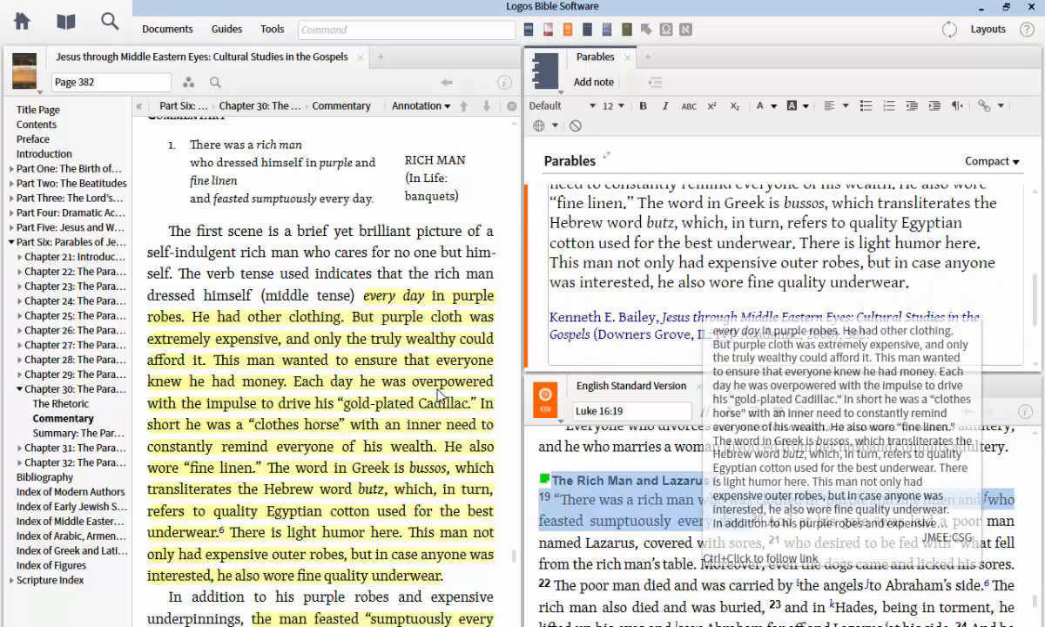
scroll(440, 396, "down", 4)
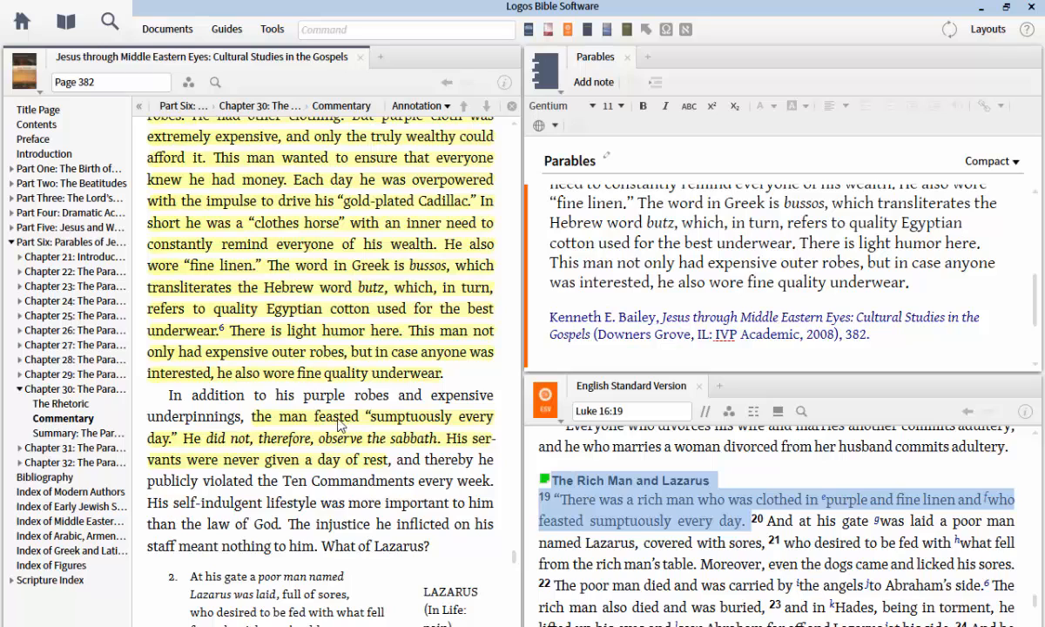
left_click_drag(252, 419, 389, 462)
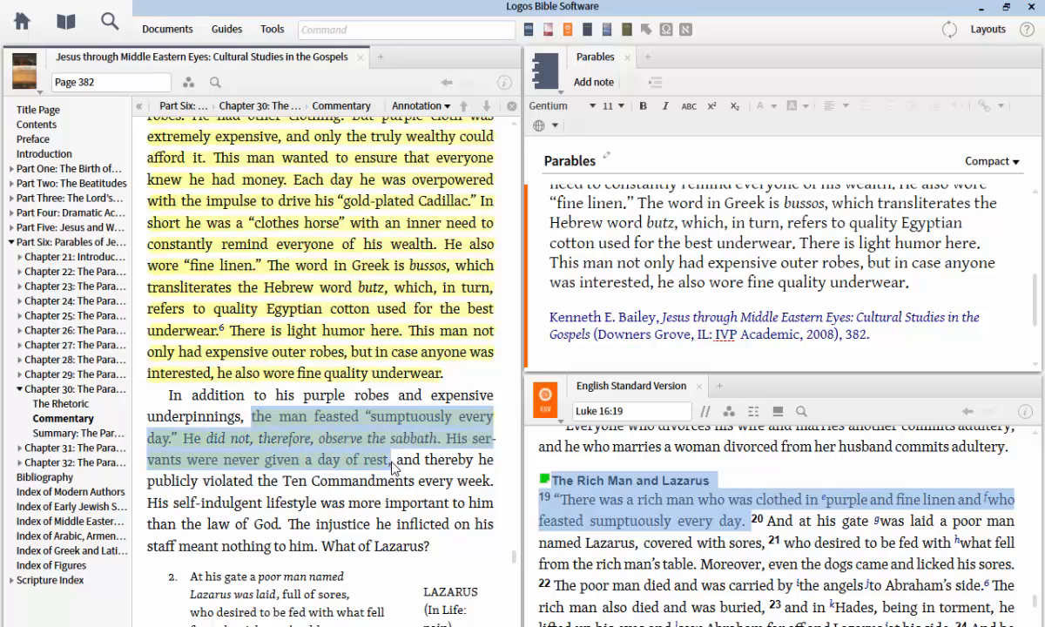
left_click(918, 281)
key("Return")
key("ctrl+v")
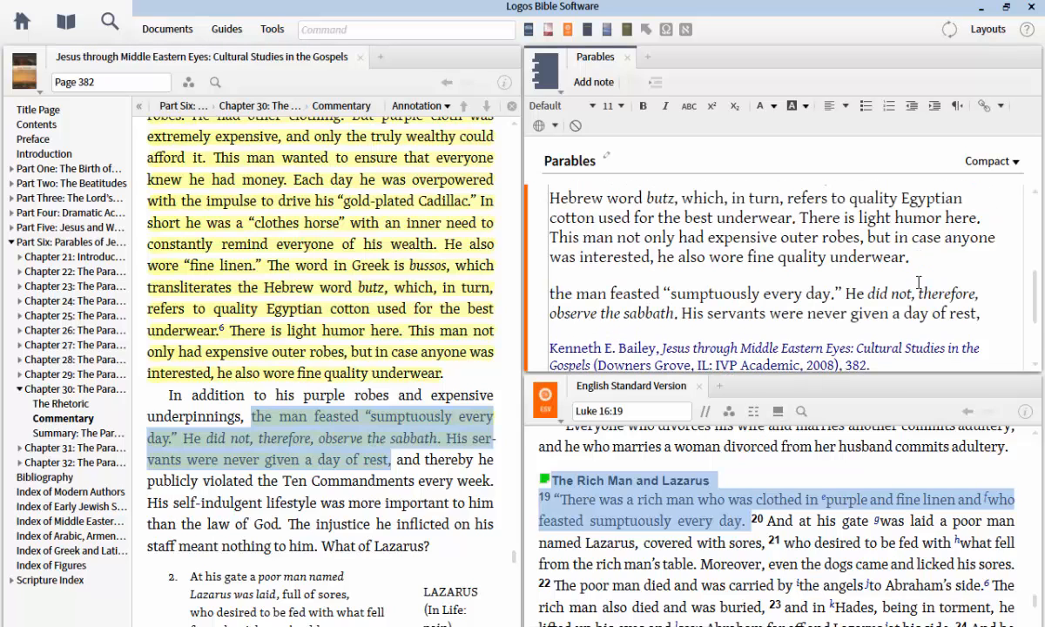
Add a note anchored to Luke 16:20, where Lazarus is named, to the Parables document
scroll(348, 470, "down", 5)
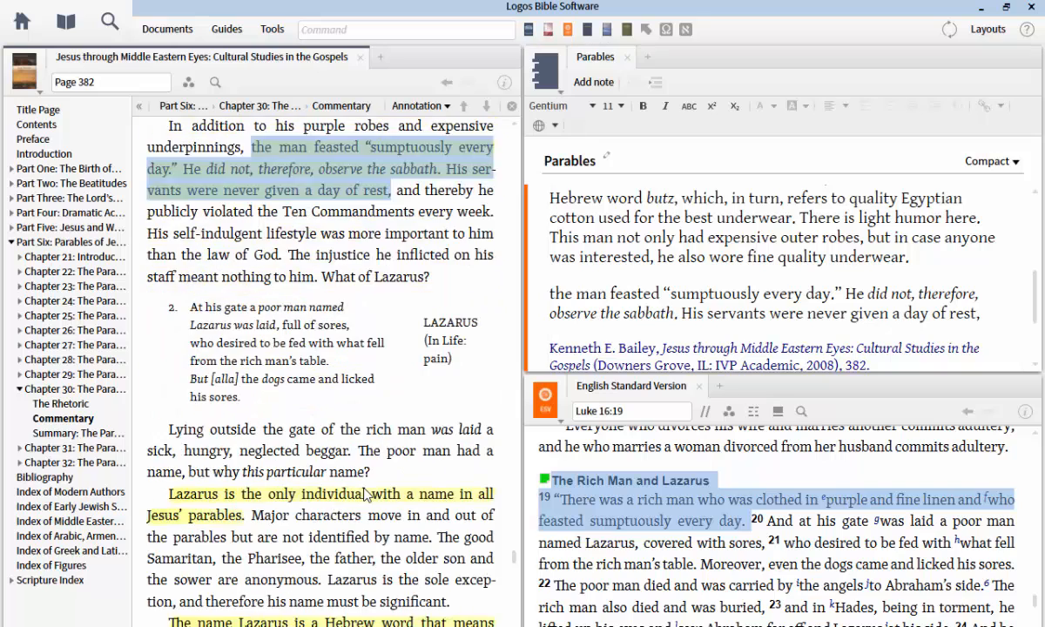
scroll(250, 447, "down", 1)
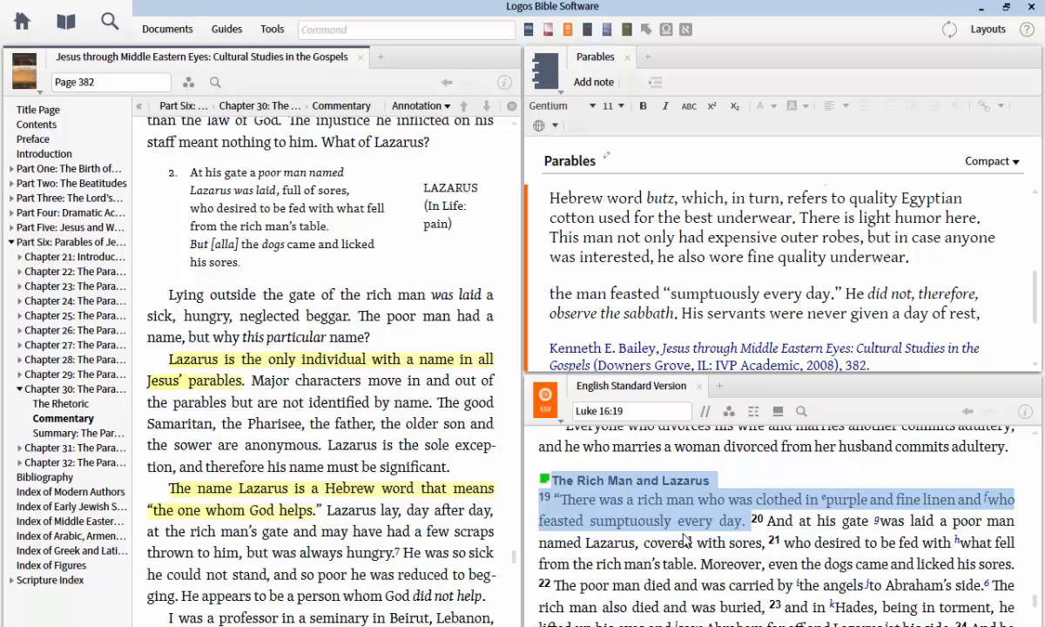
right_click(808, 520)
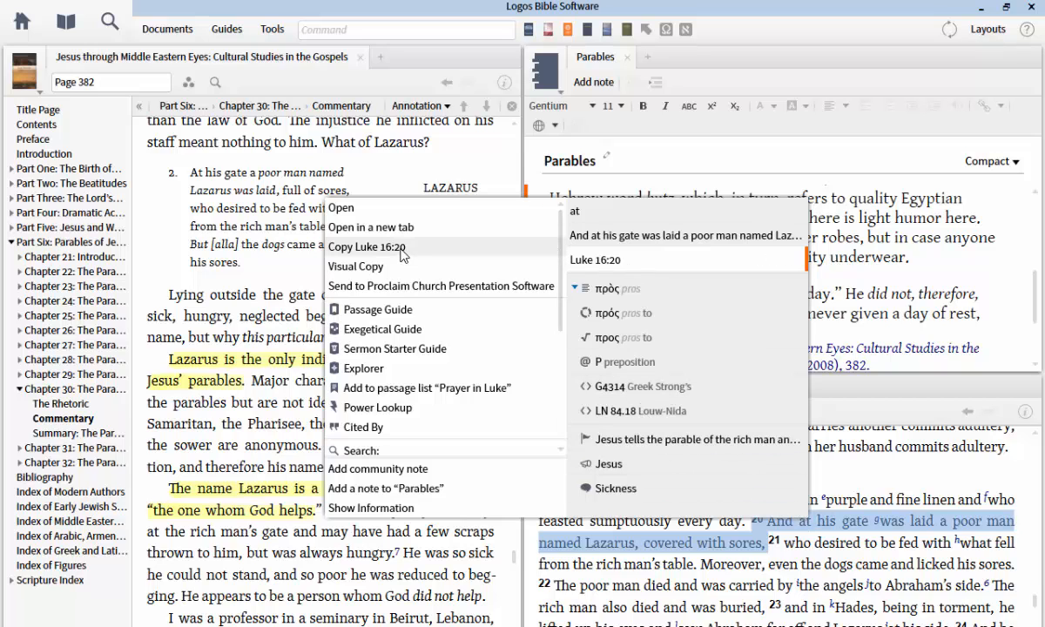
left_click(366, 488)
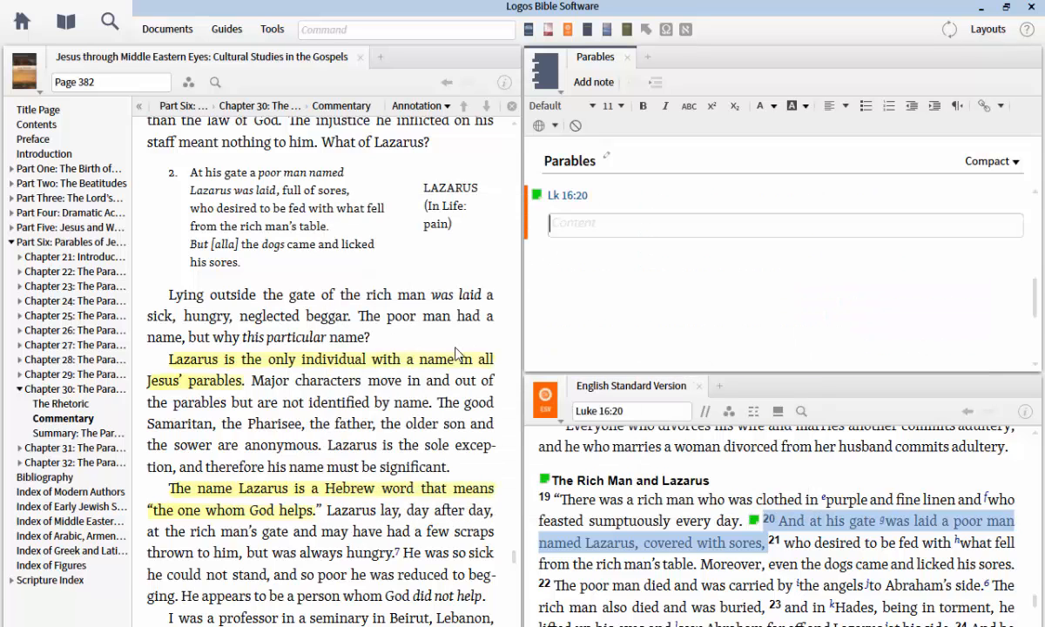
Write "Lazarus is the only one with a name in all of Jesus' parables." as the content of the Lk 16:20 note
type("Lazarus is the only one")
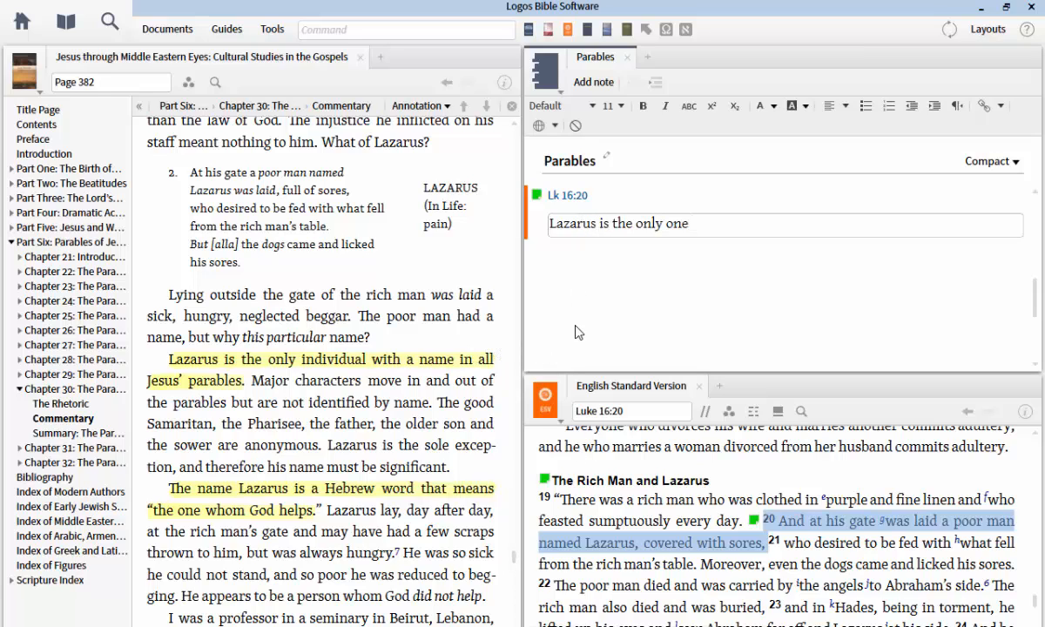
type(" with a name i")
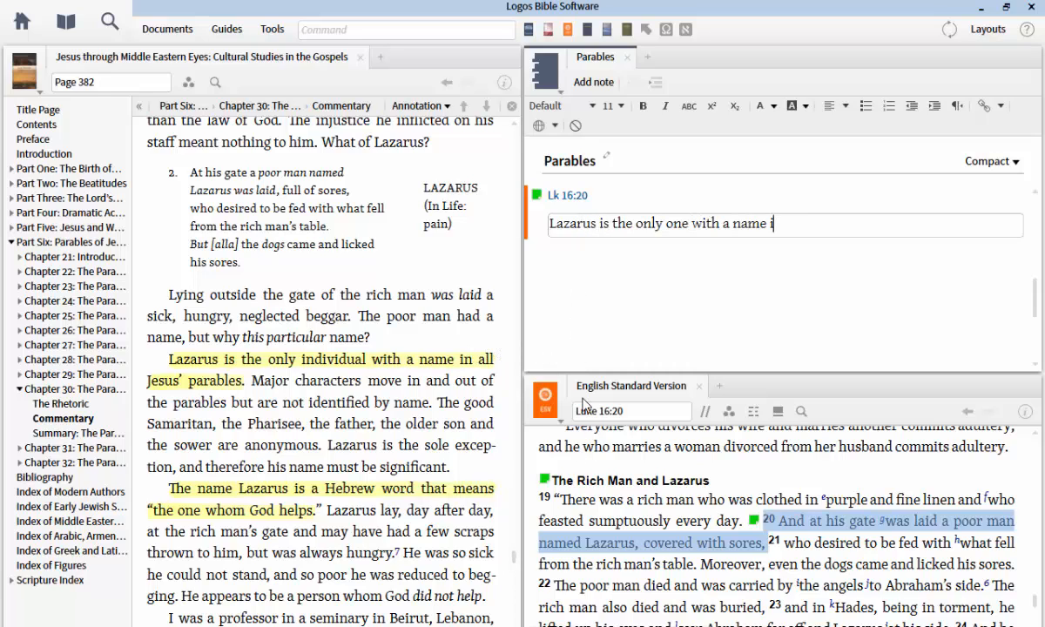
type("n all of Je")
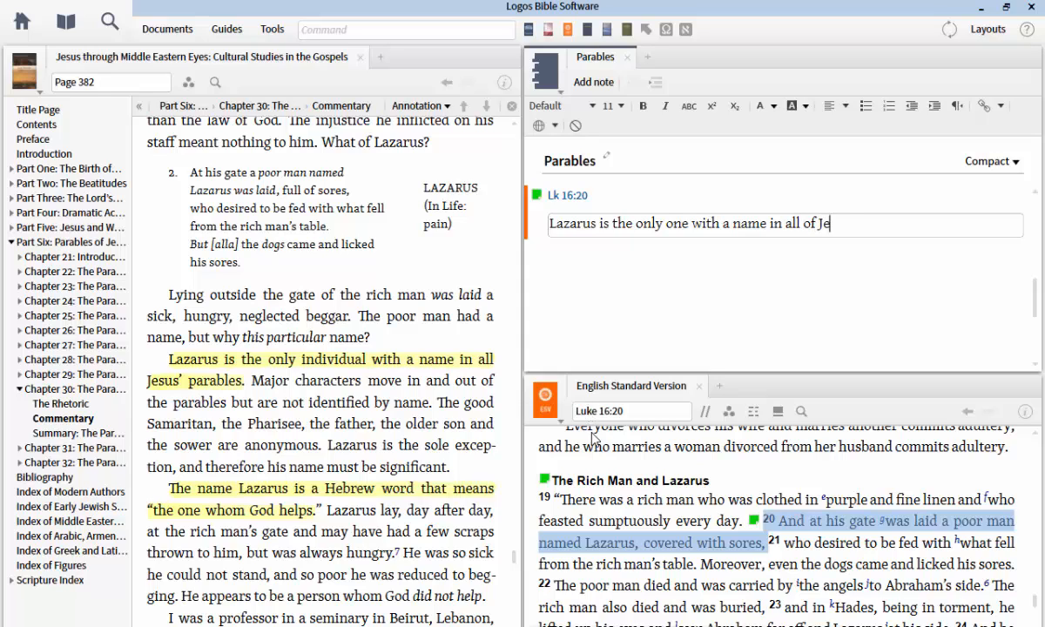
type("sus' parables.")
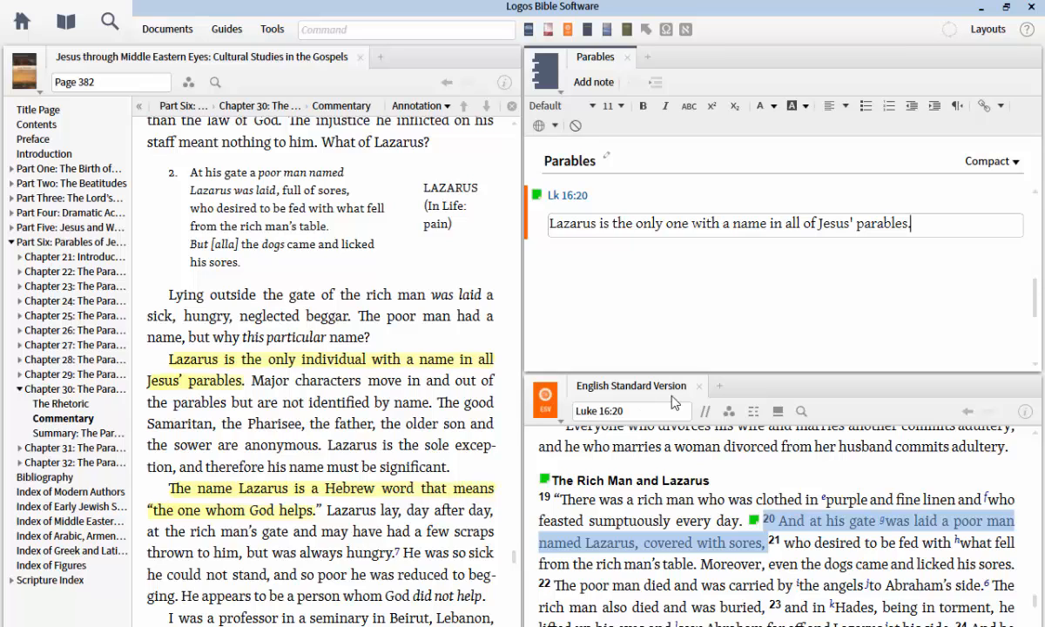
Copy the highlighted sentence on the Hebrew meaning of the name Lazarus, with its citation, onto a new line of the Lk 16:20 note
left_click_drag(320, 512, 167, 488)
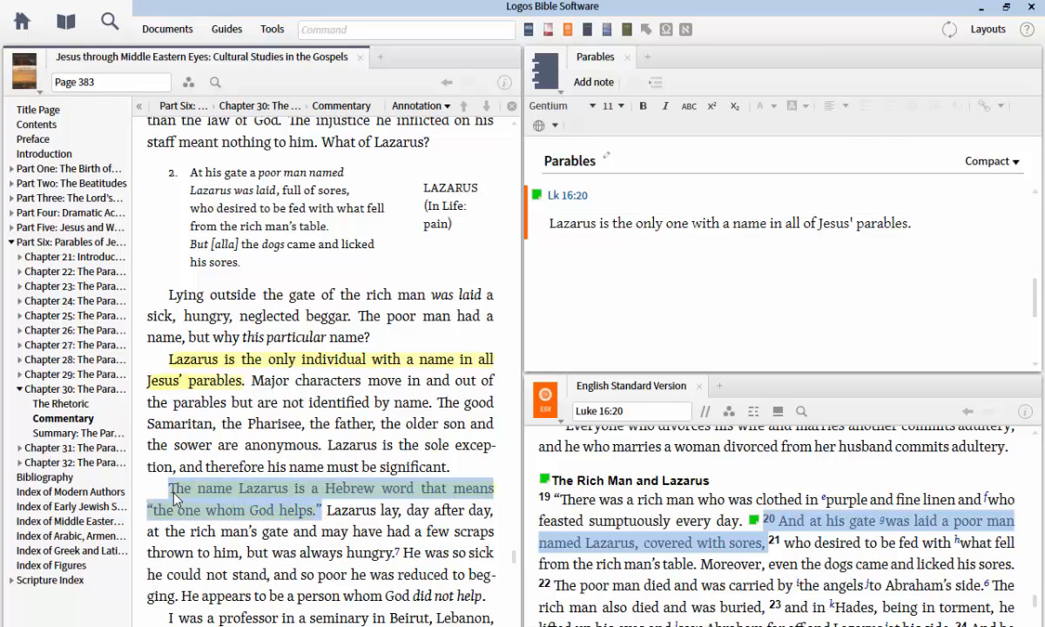
left_click(924, 223)
type("The name Lazarus is a Hebrew word that means \"the one whom God helps.\"  Kenneth E. Bailey, Jesus through Middle Eastern Eyes: Cultural Studies in the Gospels (Downers Grove, IL: IVP Academic, 2008), 383.")
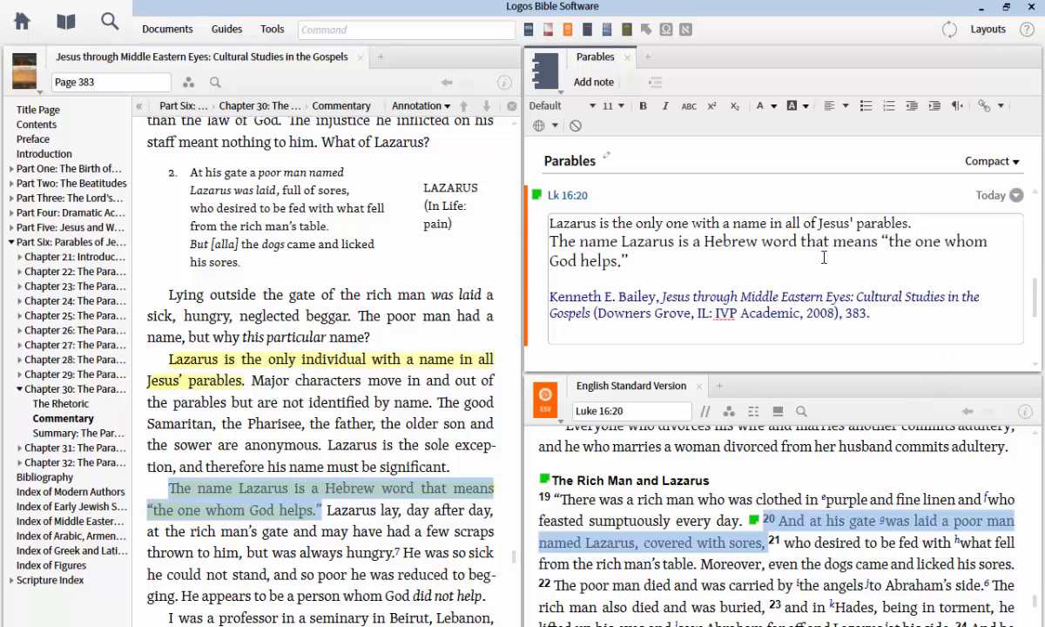
Read through the highlighted passages of the commentary from the meaning of Lazarus's name to the discussion of the dogs and the Greek word alla
scroll(139, 441, "down", 1)
scroll(139, 441, "down", 15)
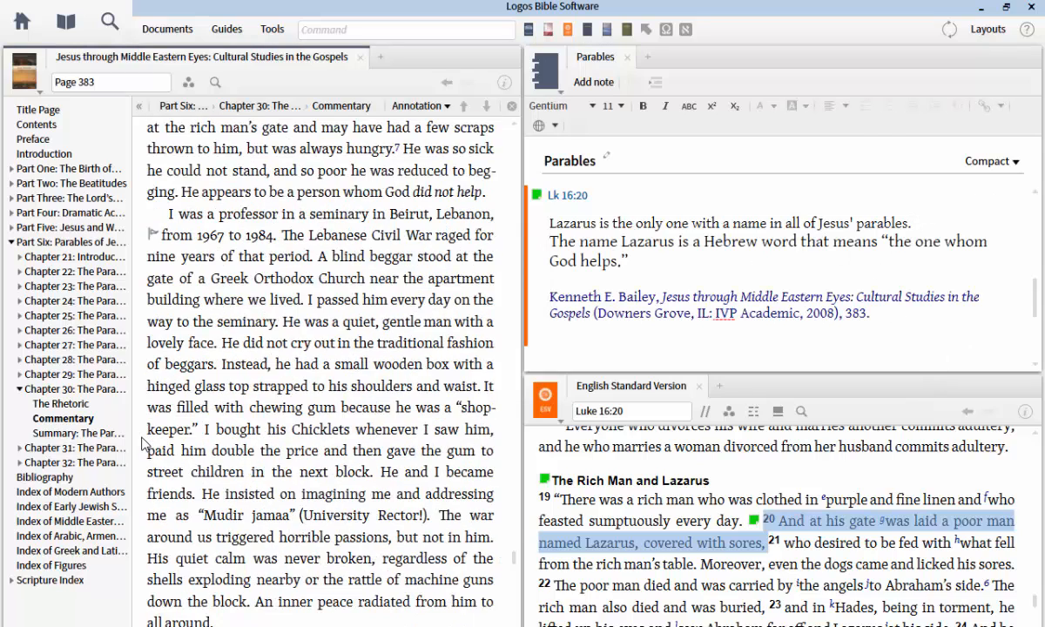
scroll(257, 361, "down", 6)
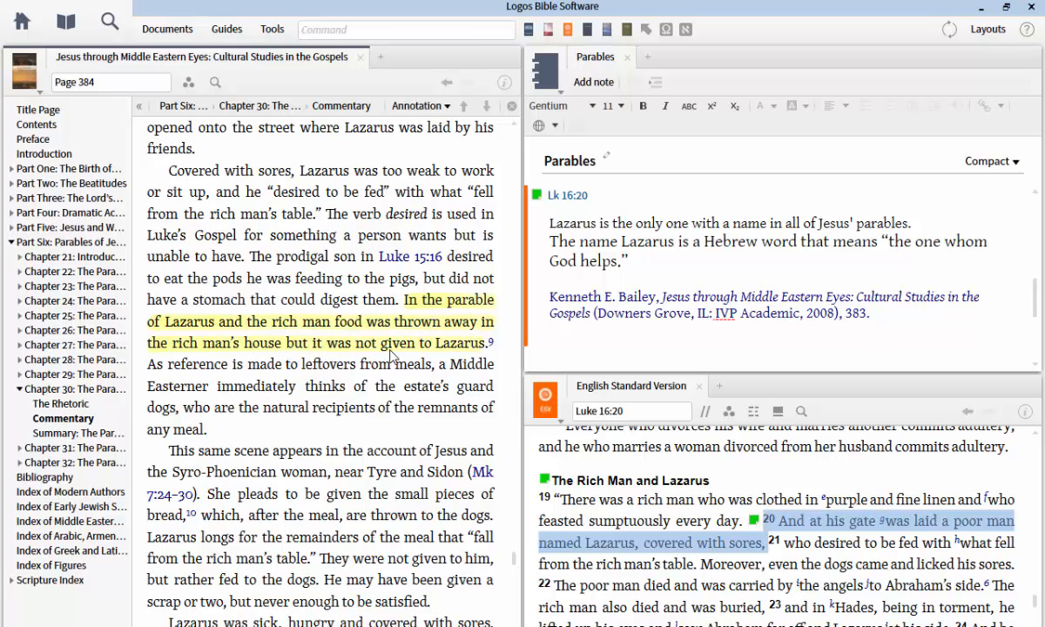
scroll(391, 357, "down", 6)
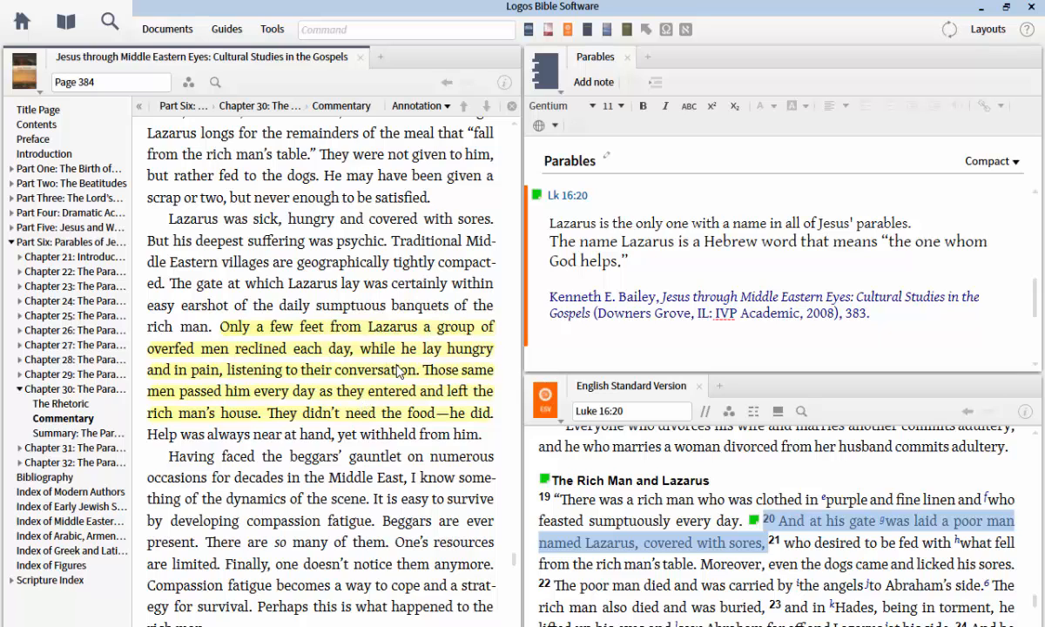
scroll(393, 348, "down", 1)
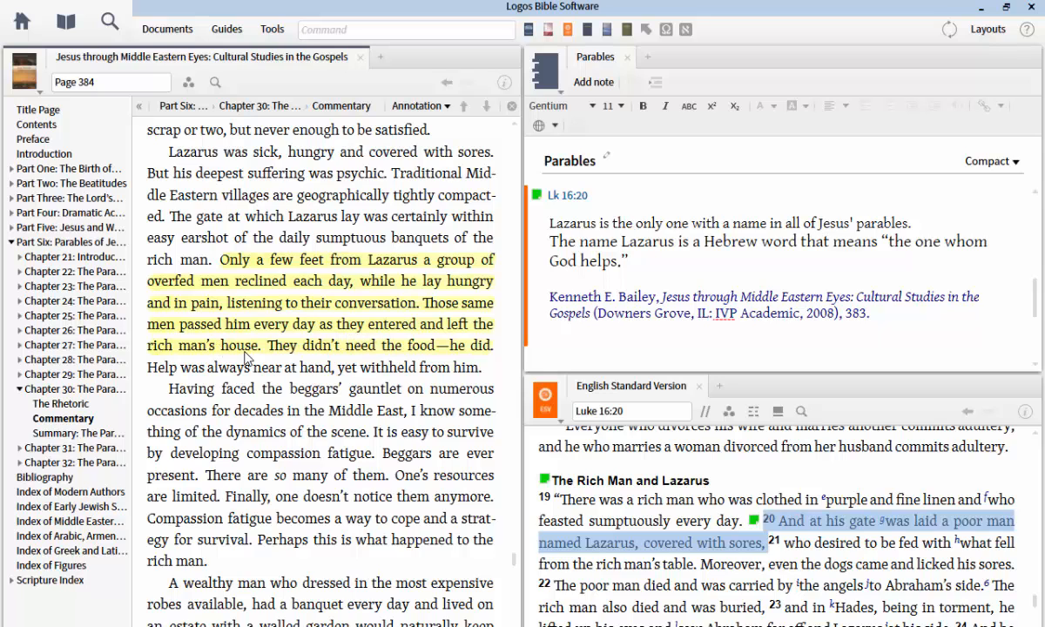
scroll(292, 351, "down", 5)
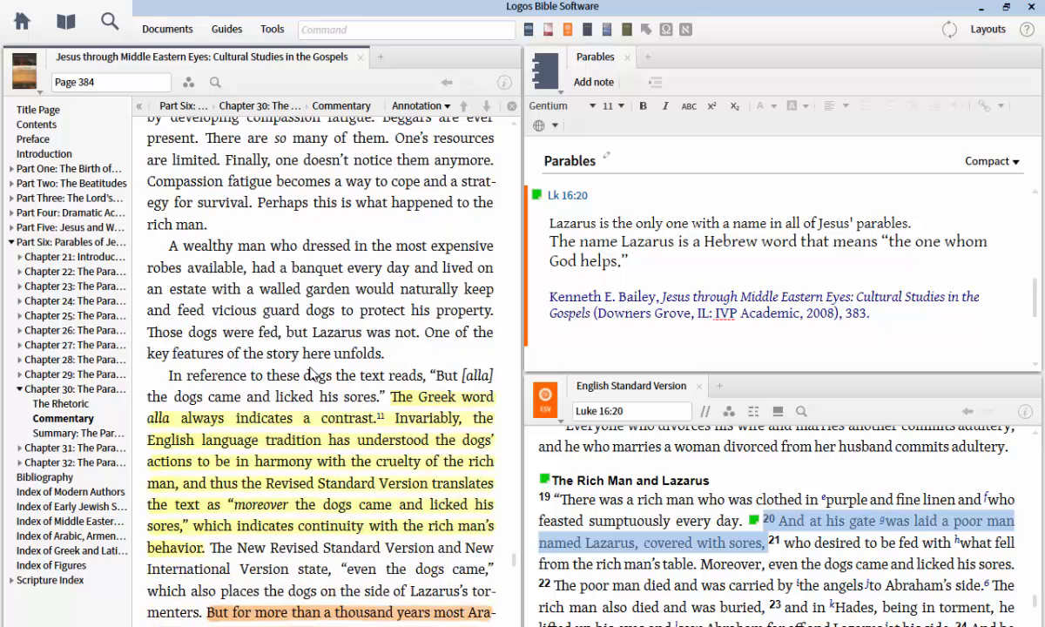
scroll(311, 372, "down", 1)
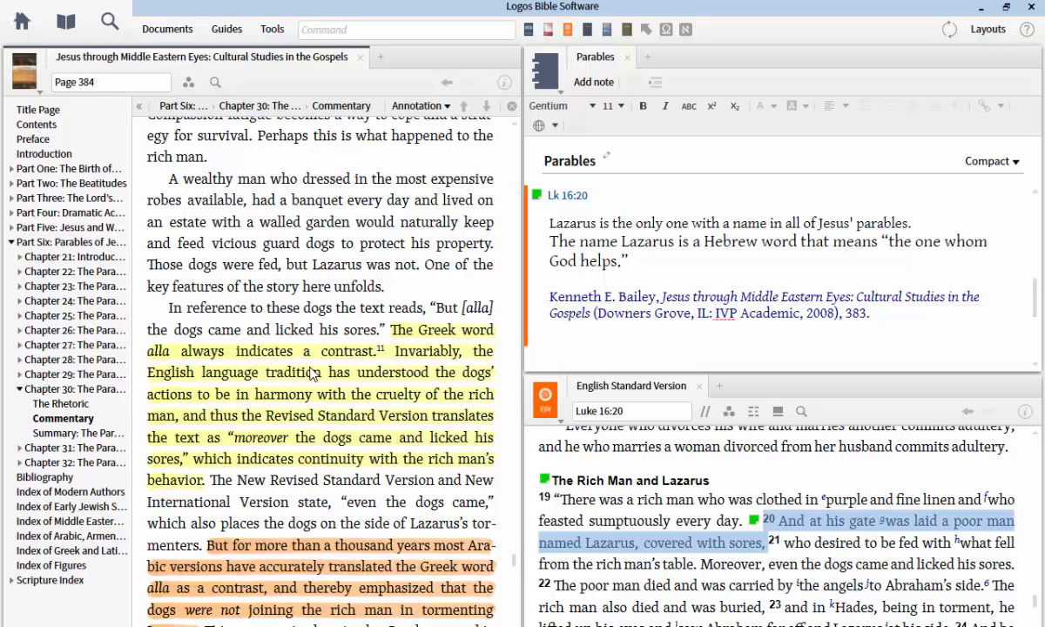
scroll(311, 373, "down", 1)
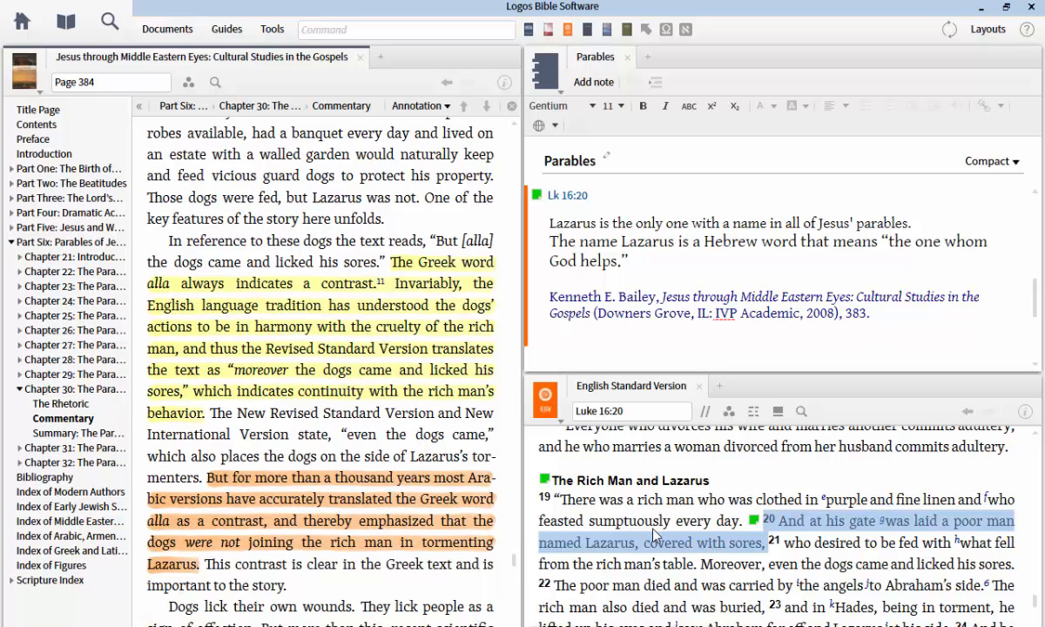
Add a note anchored to Luke 16:21, the verse about the dogs licking his sores, to the Parables document
scroll(656, 534, "down", 1)
scroll(656, 535, "down", 1)
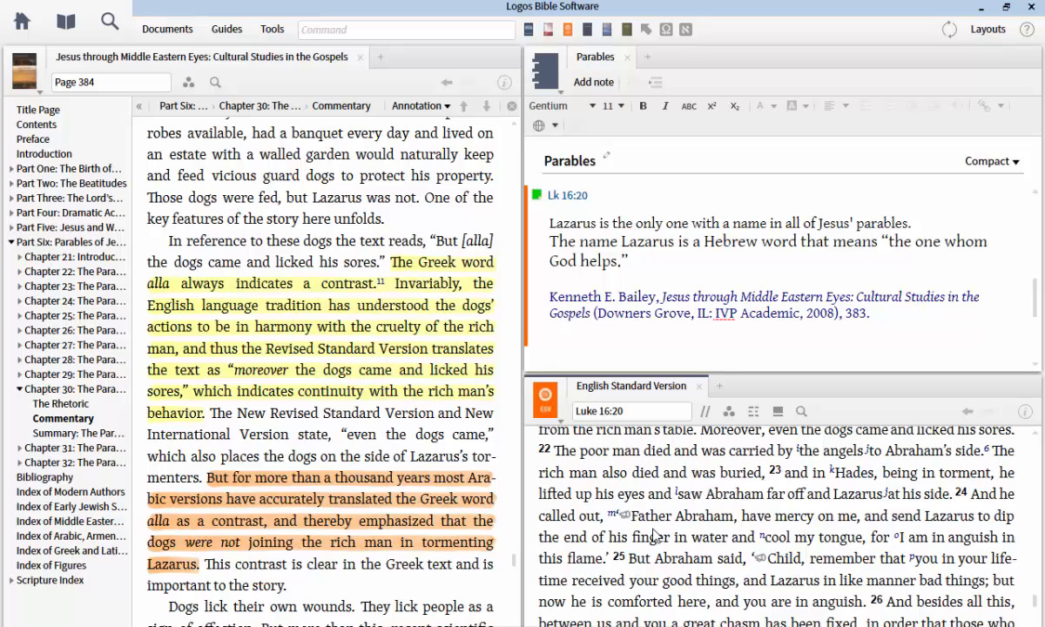
scroll(656, 534, "up", 1)
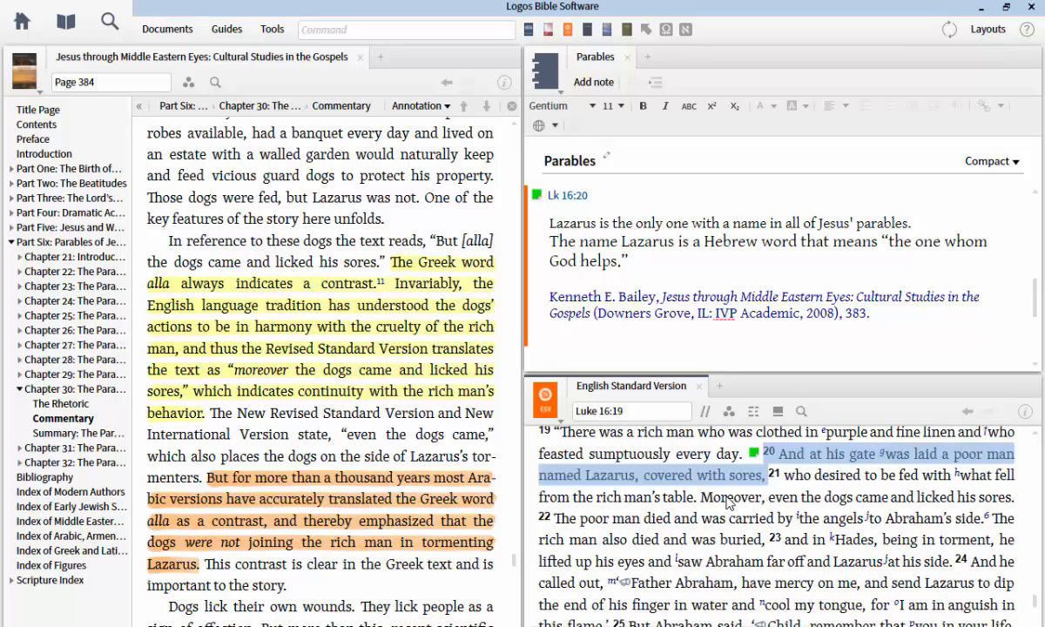
left_click(815, 497)
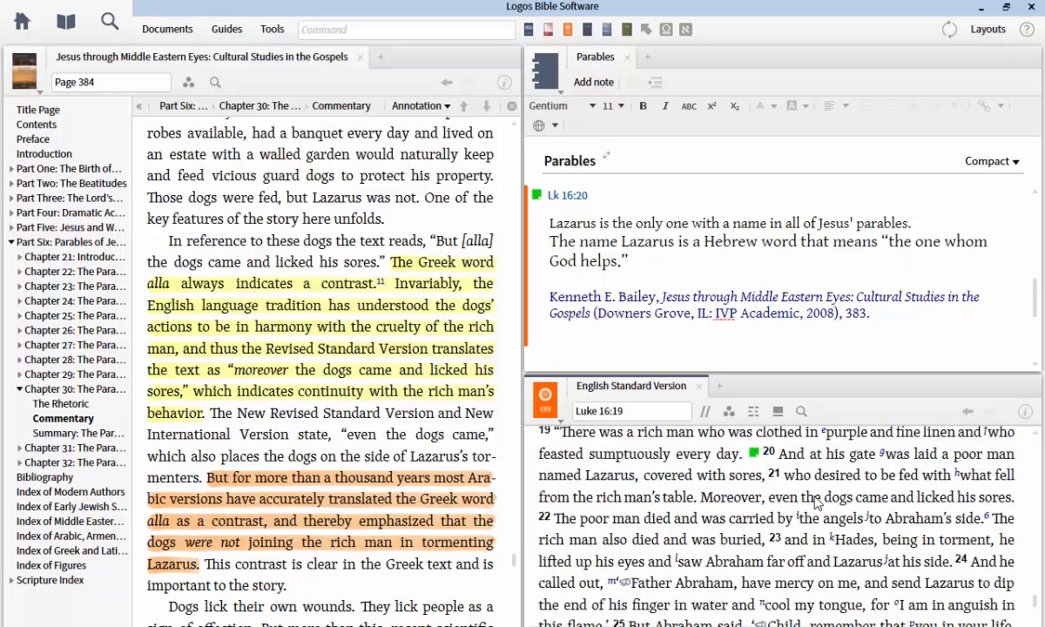
right_click(815, 503)
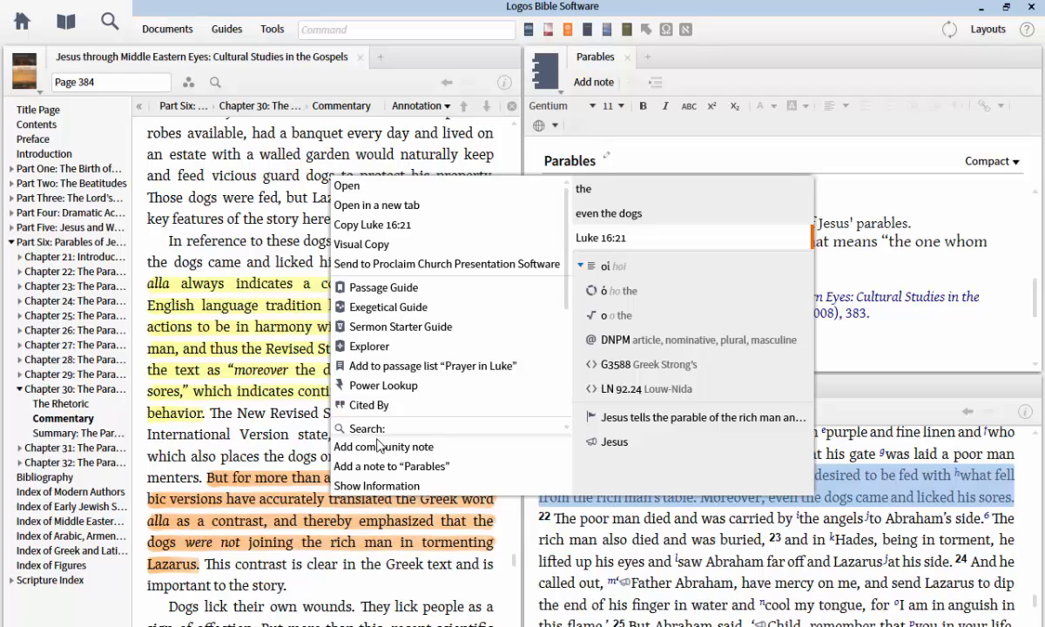
left_click(378, 467)
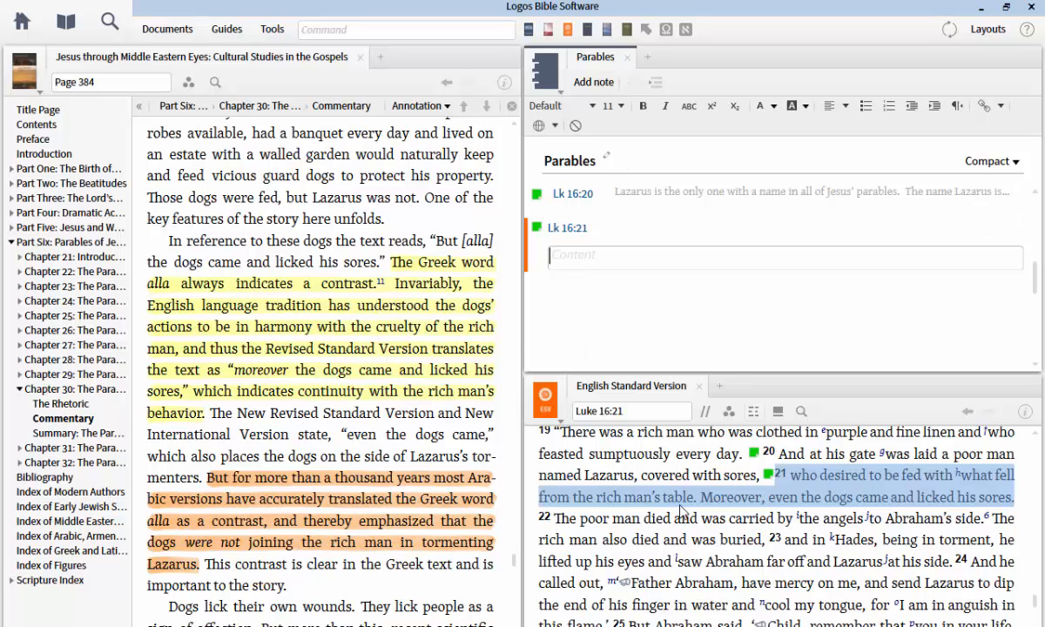
left_click(694, 554)
scroll(694, 554, "down", 3)
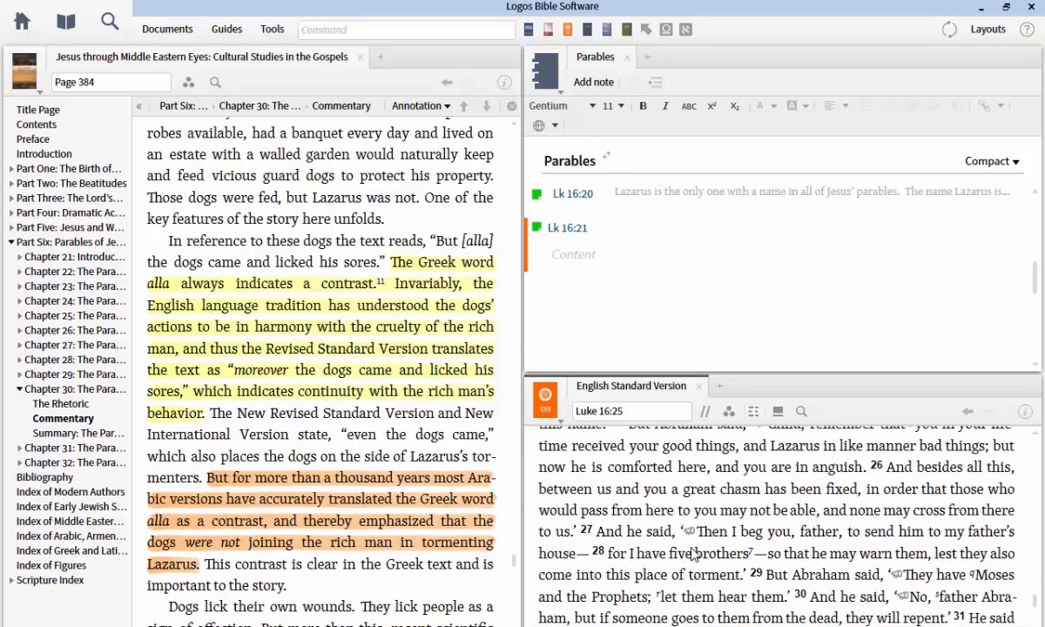
scroll(692, 554, "down", 1)
left_click_drag(863, 595, 553, 567)
right_click(553, 567)
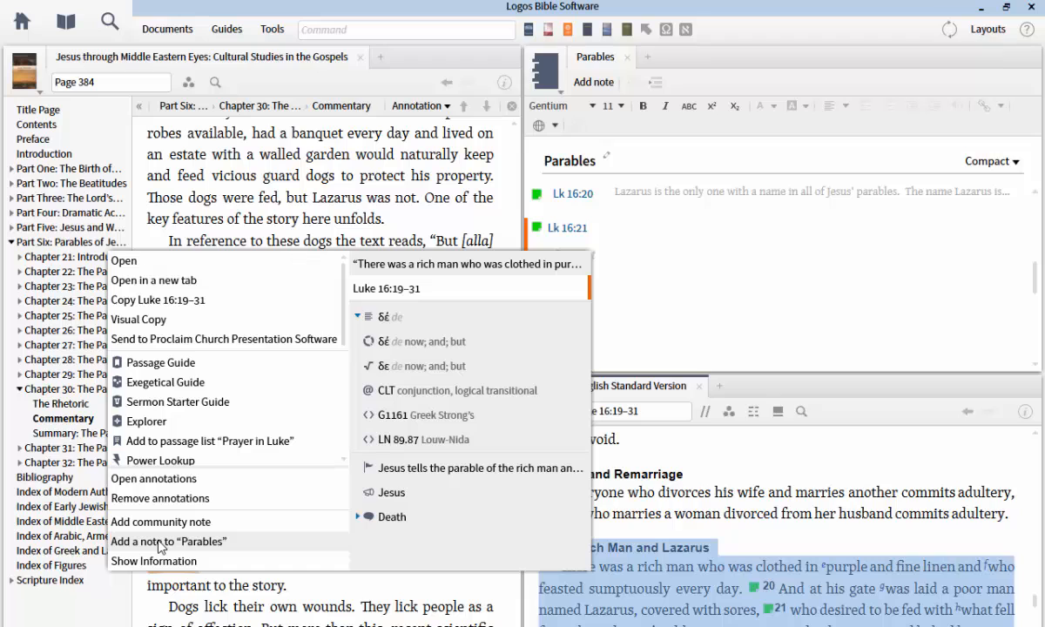
left_click(659, 520)
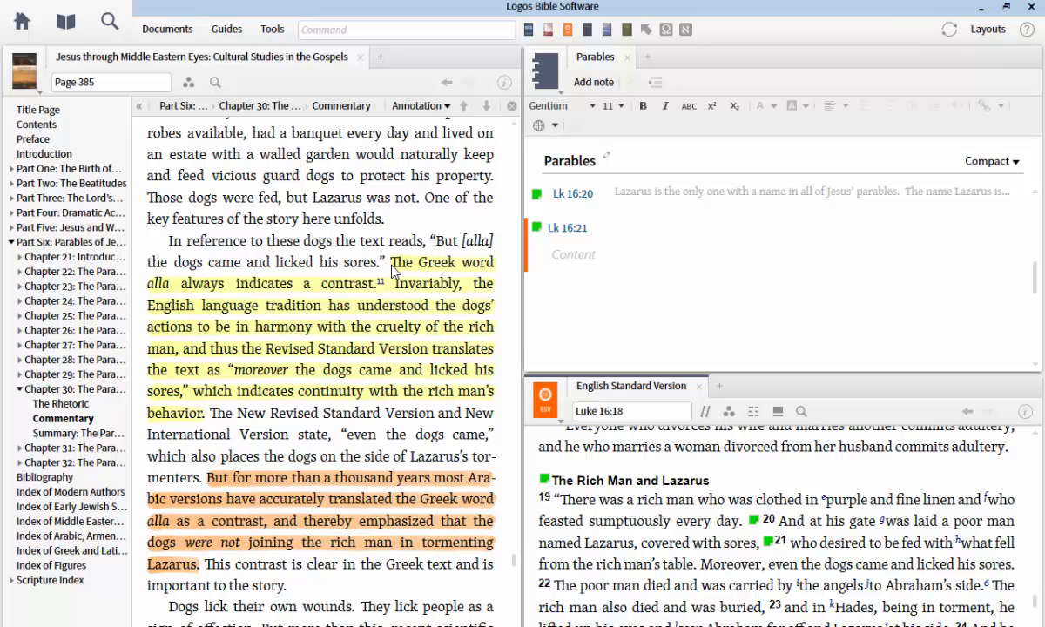
Copy the highlighted passage on the Greek word alla indicating a contrast, with its citation, into the Lk 16:21 note
left_click_drag(391, 270, 209, 420)
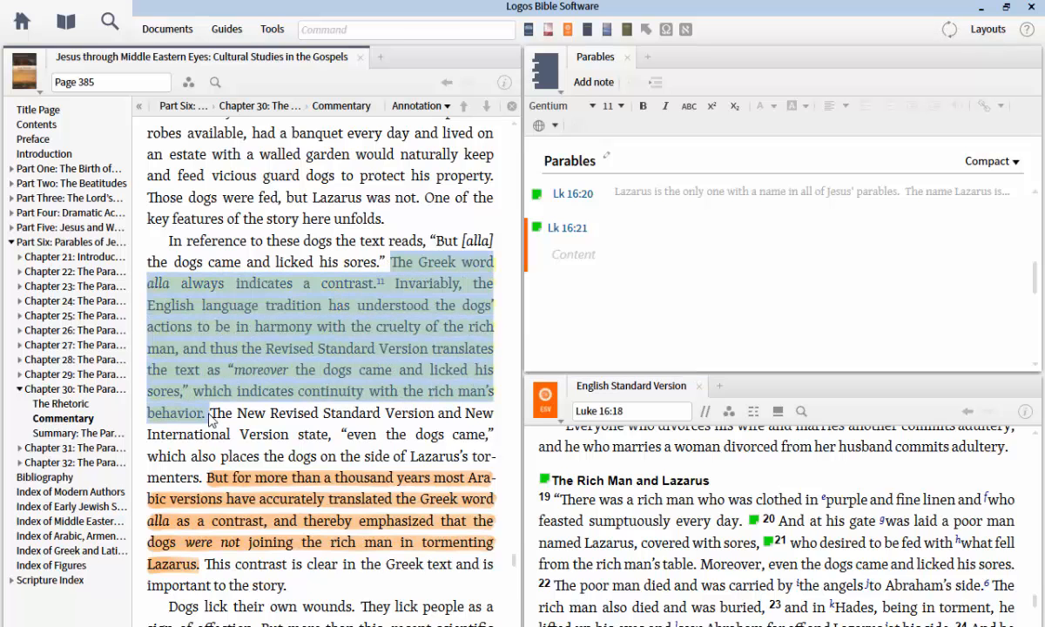
left_click(570, 254)
key("ctrl+v")
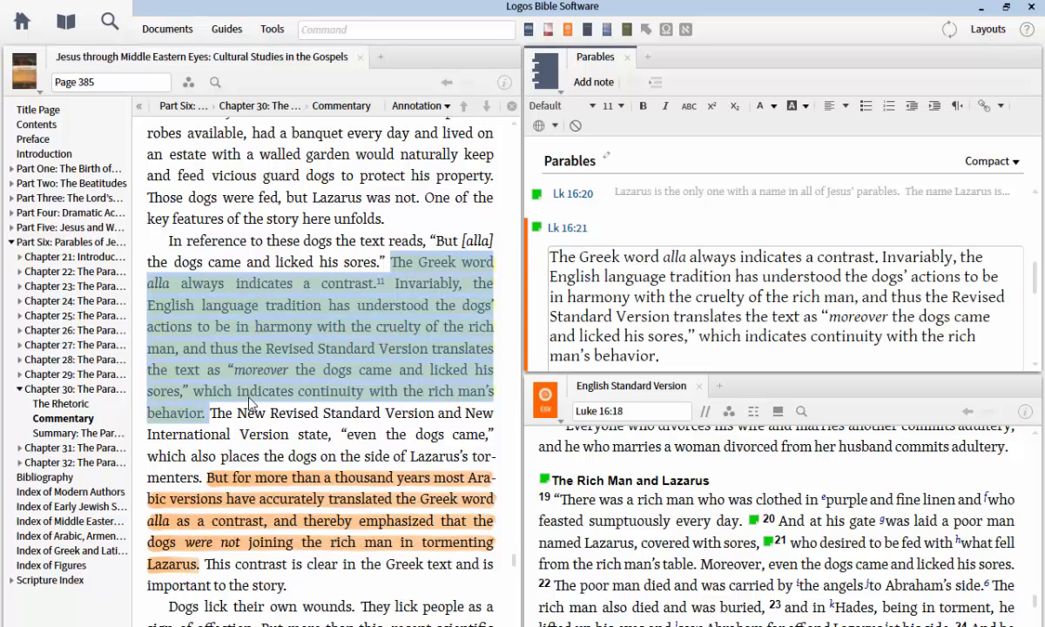
Copy the orange-highlighted sentence on the Arabic versions' translation of alla onto a new line of the Lk 16:21 note
left_click(252, 302)
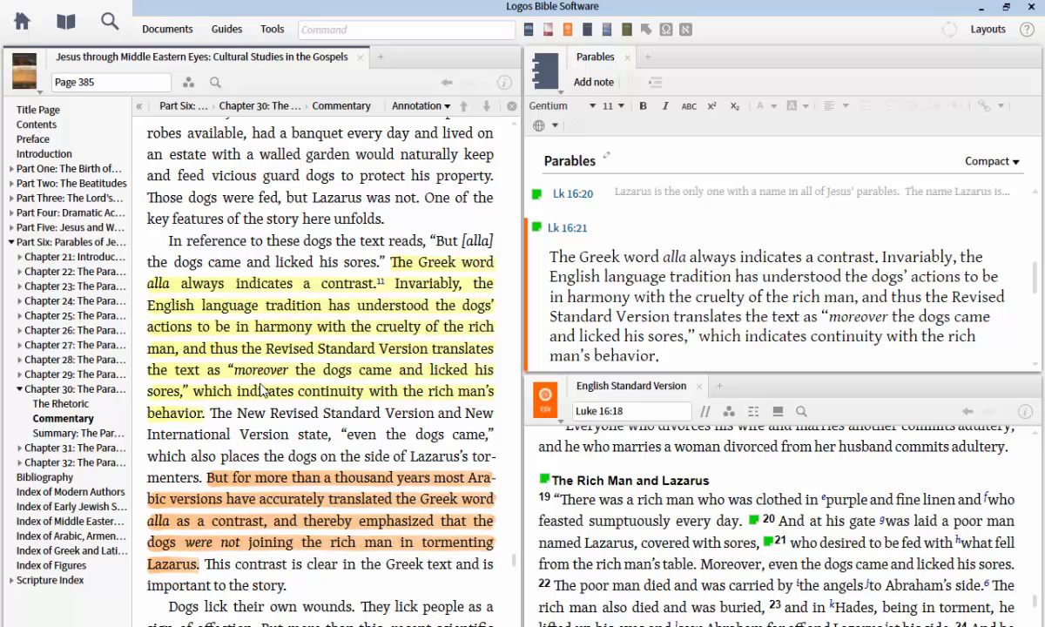
scroll(261, 391, "down", 1)
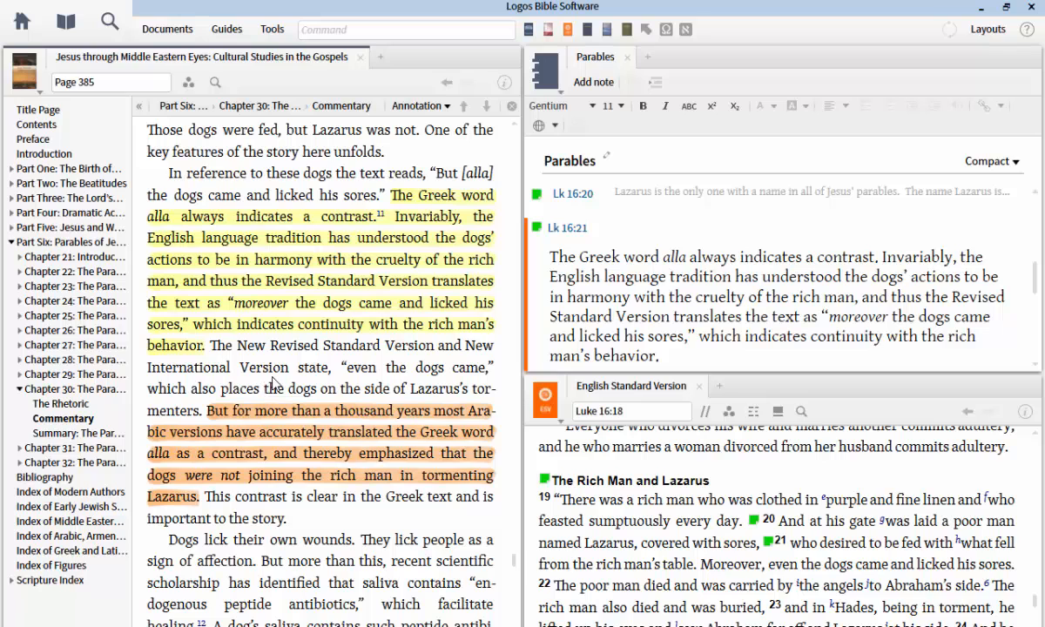
scroll(258, 365, "down", 1)
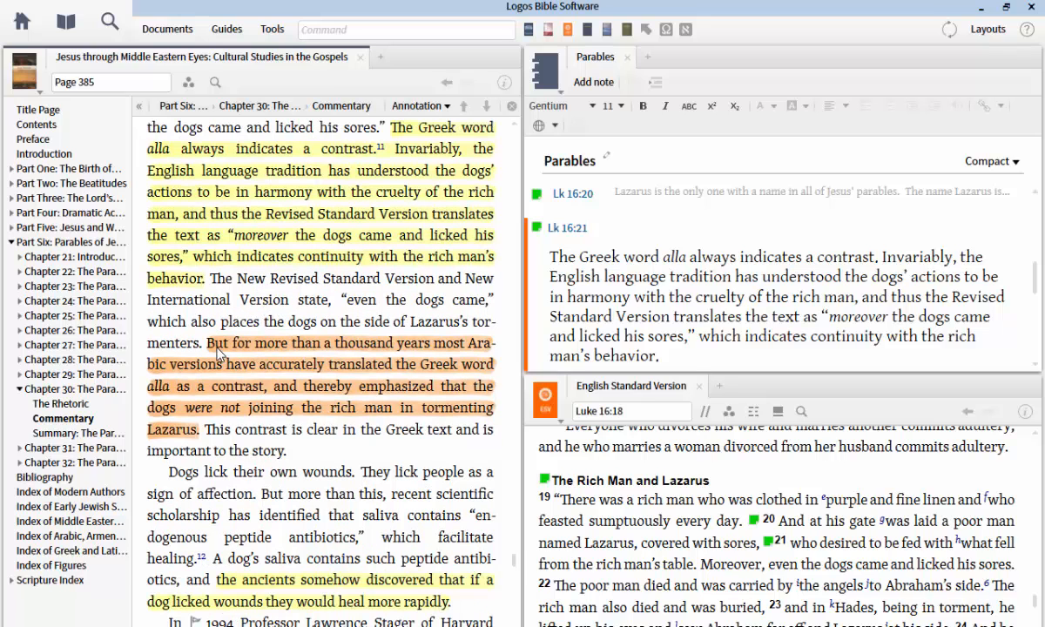
left_click_drag(207, 347, 205, 440)
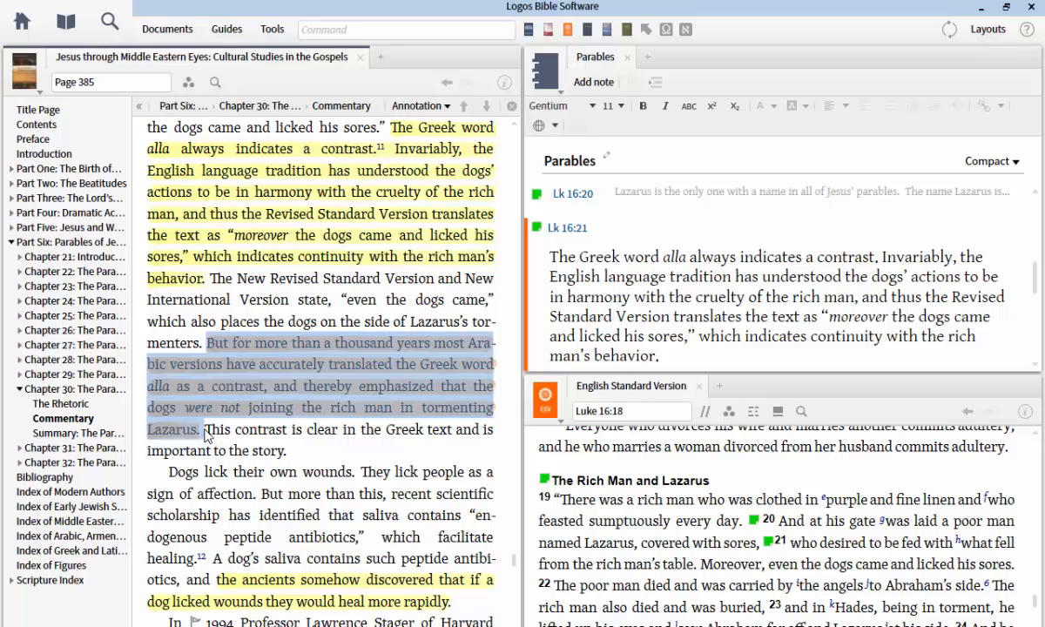
left_click(237, 352)
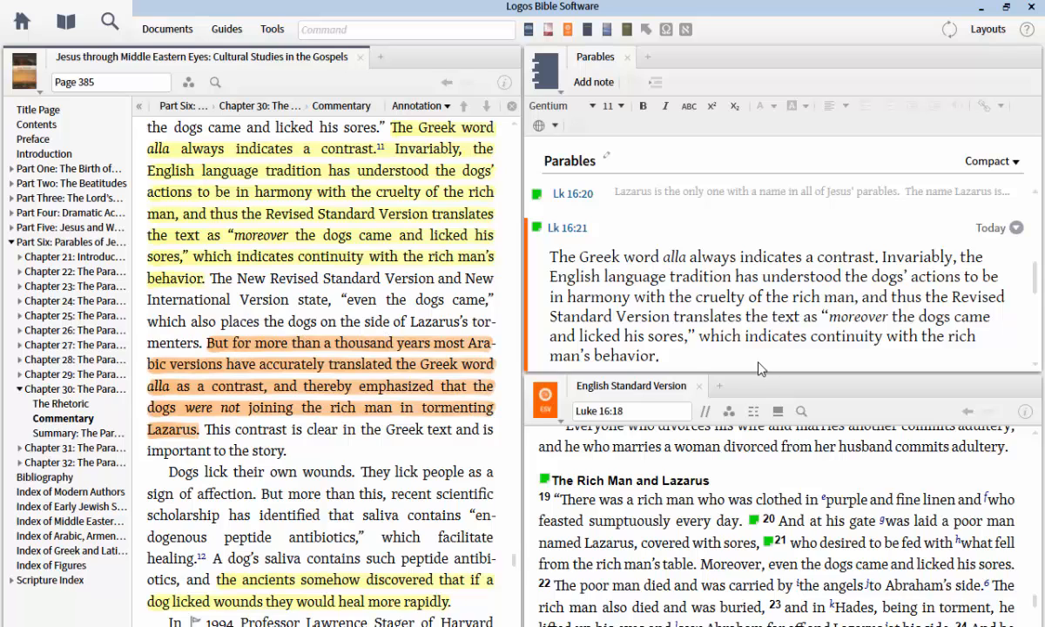
left_click(682, 363)
key("Return")
key("ctrl+v")
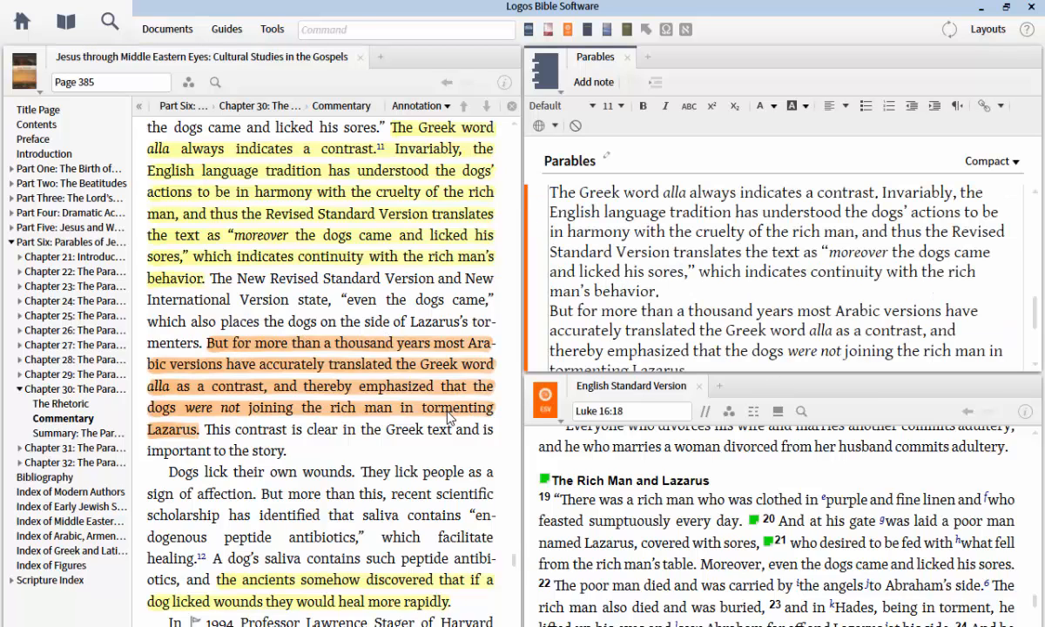
Copy the highlighted words on the ancients discovering that dog-licked wounds heal more rapidly into the Lk 16:21 note below the other quotations
left_click_drag(216, 579, 452, 604)
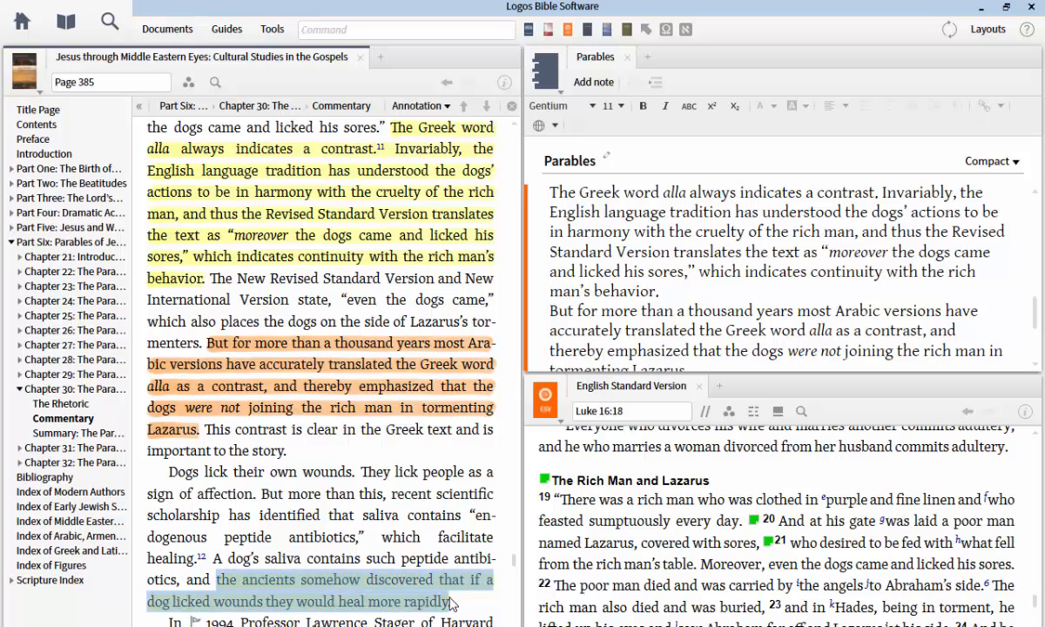
left_click(750, 359)
key("ctrl+v")
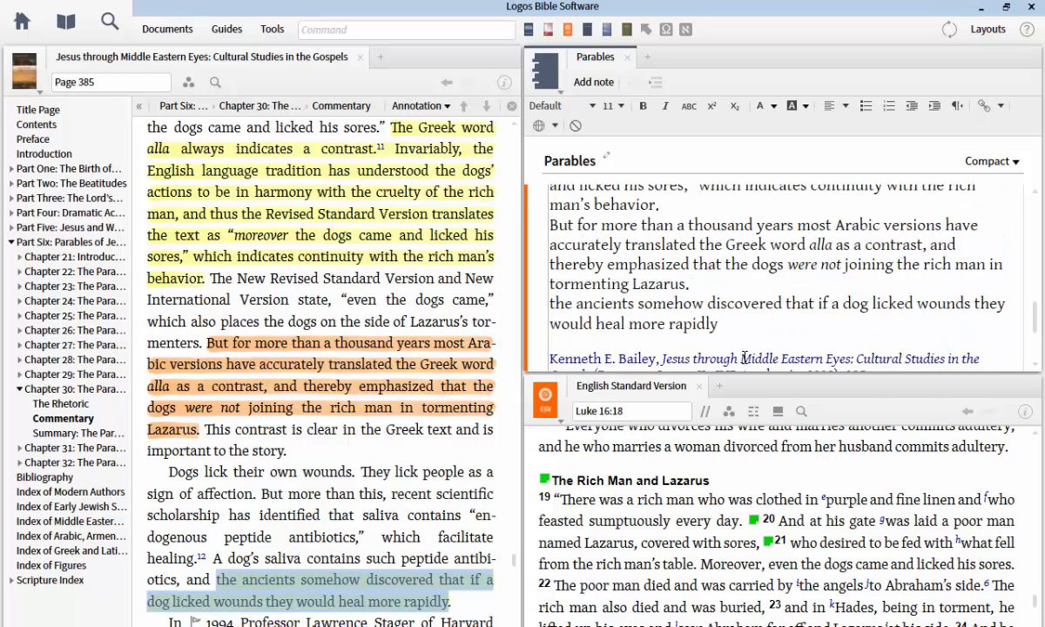
Delete the repeated book citations at the end of the Lk 16:21 note, keeping only the first one
scroll(745, 357, "down", 4)
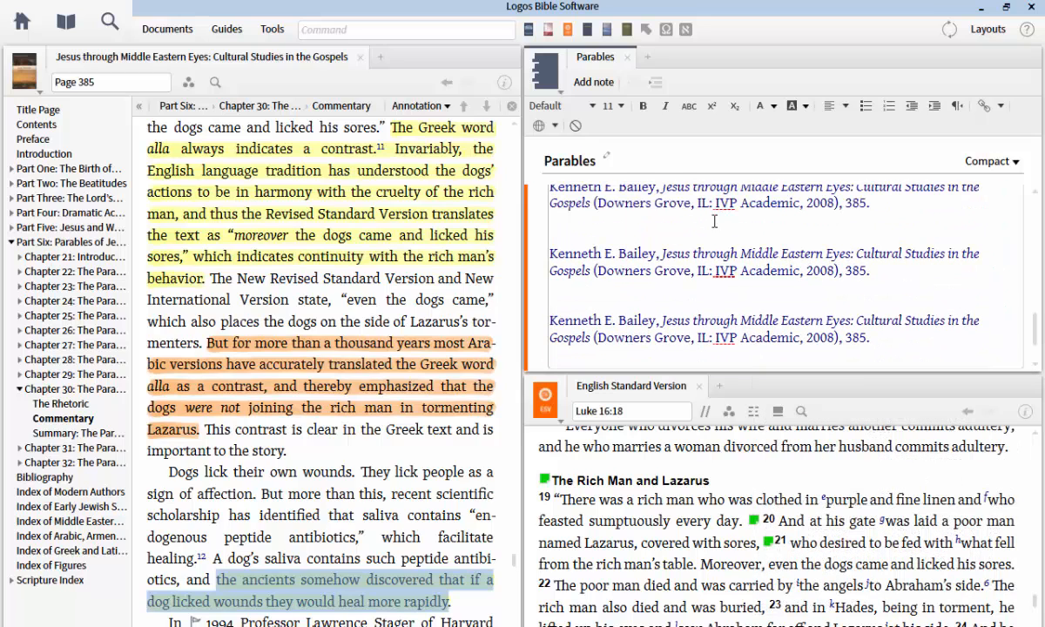
left_click_drag(714, 221, 903, 345)
key("Delete")
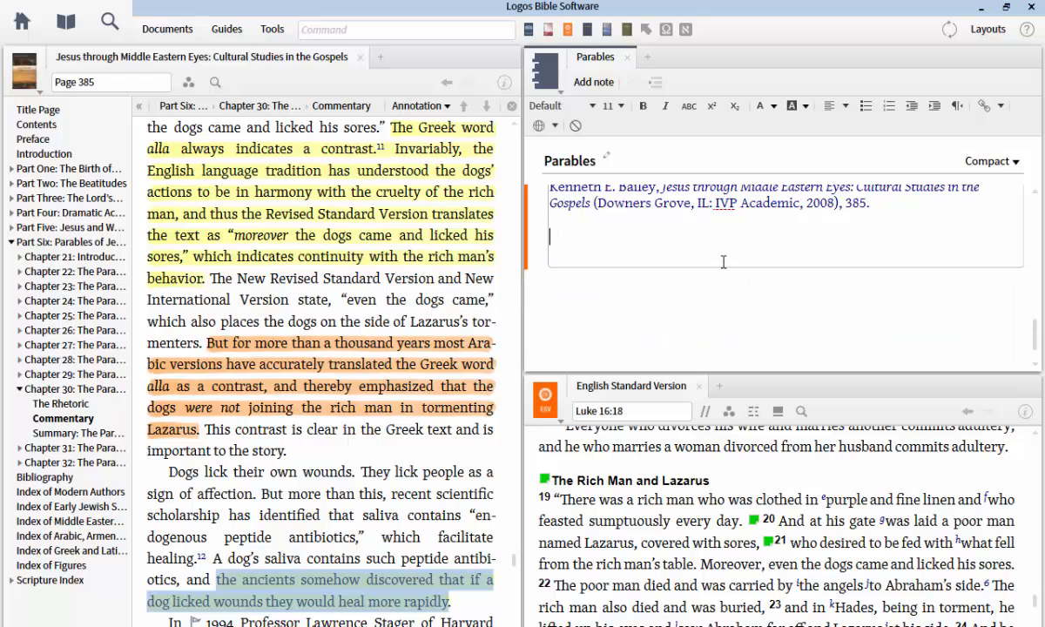
Review the text of the Lk 16:21 note and read the commentary on dogs licking wounds and the dog burials at Ashkelon
scroll(723, 261, "up", 1)
scroll(716, 284, "up", 2)
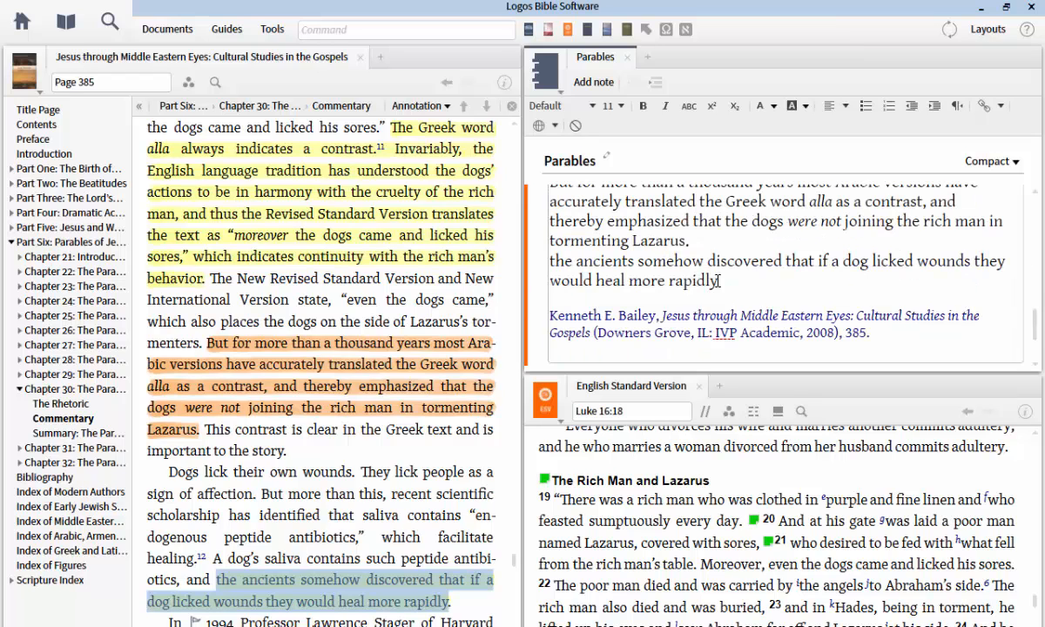
scroll(717, 280, "down", 1)
scroll(715, 283, "up", 3)
scroll(713, 285, "up", 1)
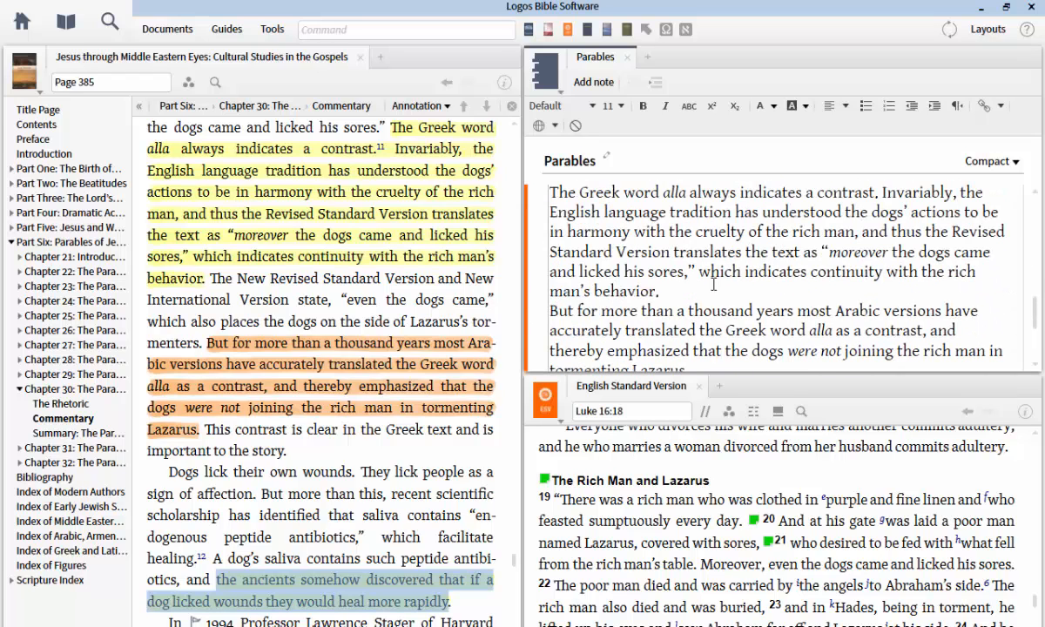
scroll(713, 285, "down", 1)
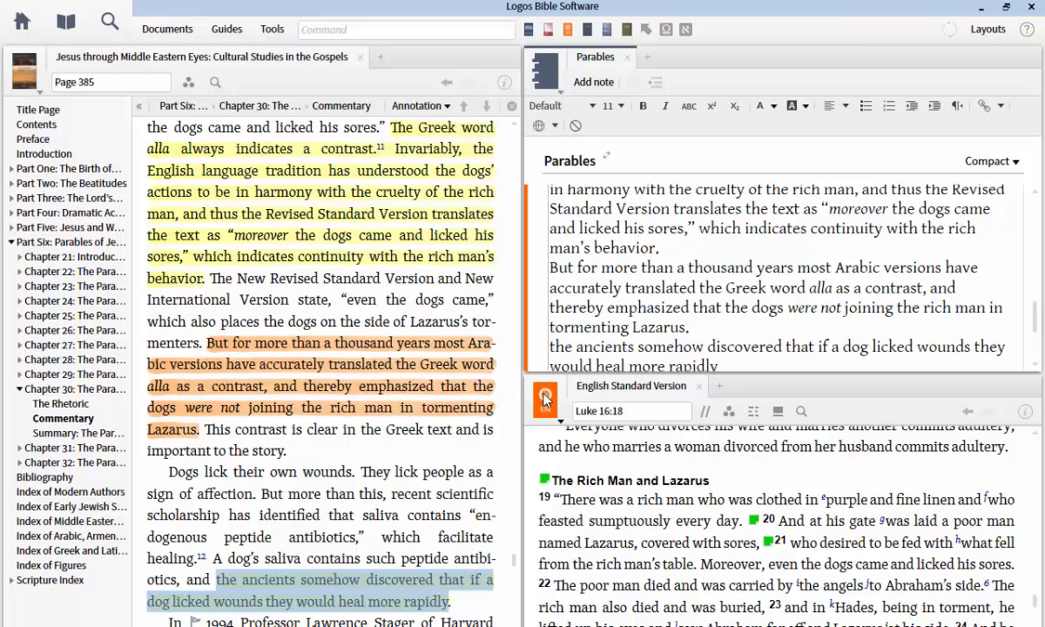
scroll(307, 372, "down", 3)
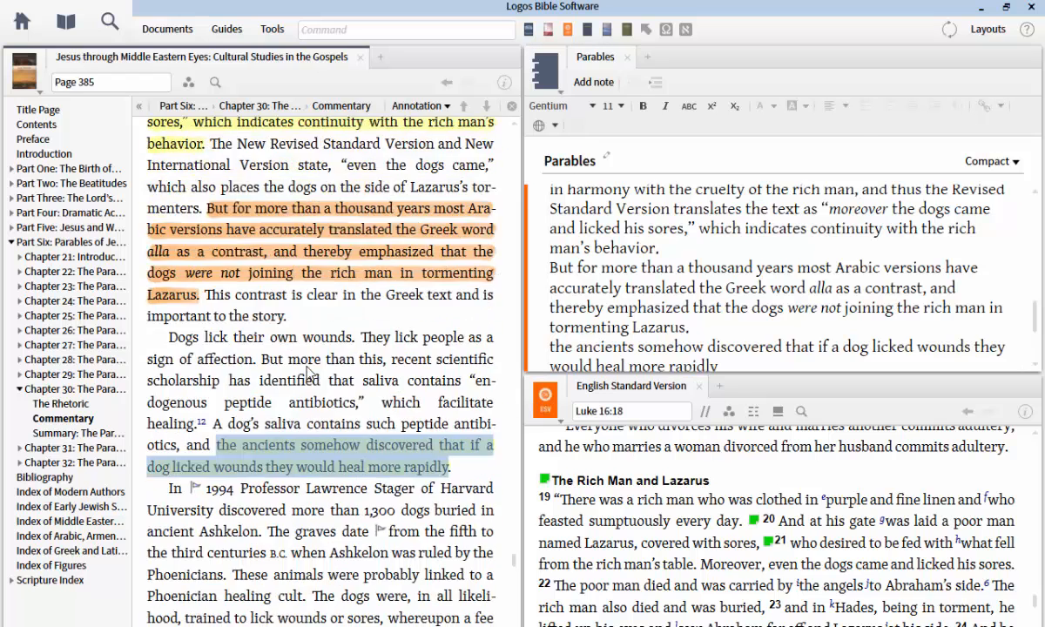
scroll(307, 372, "down", 1)
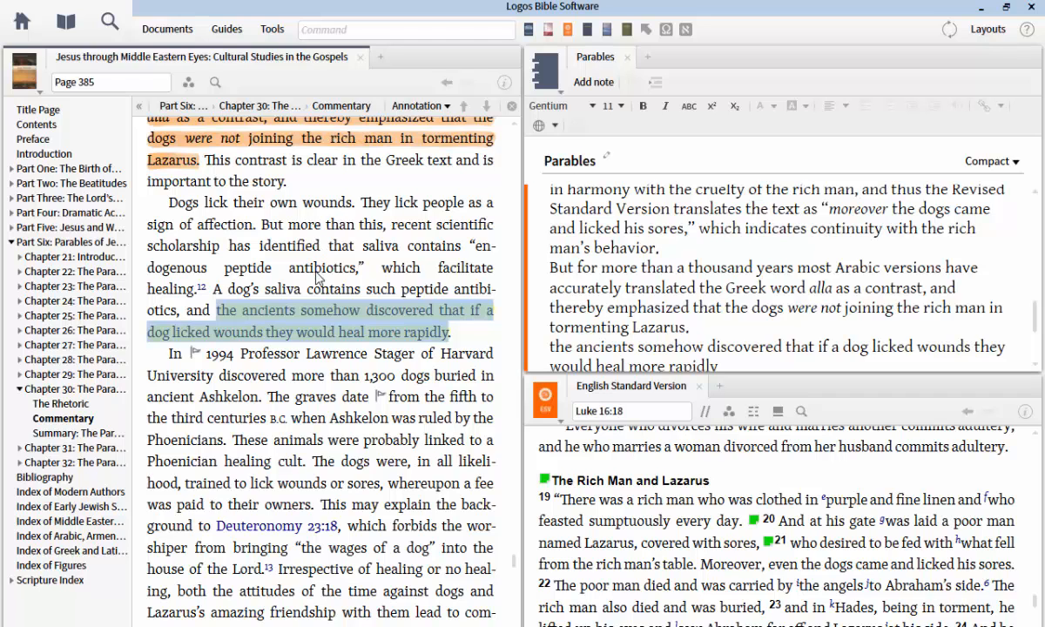
scroll(318, 277, "up", 2)
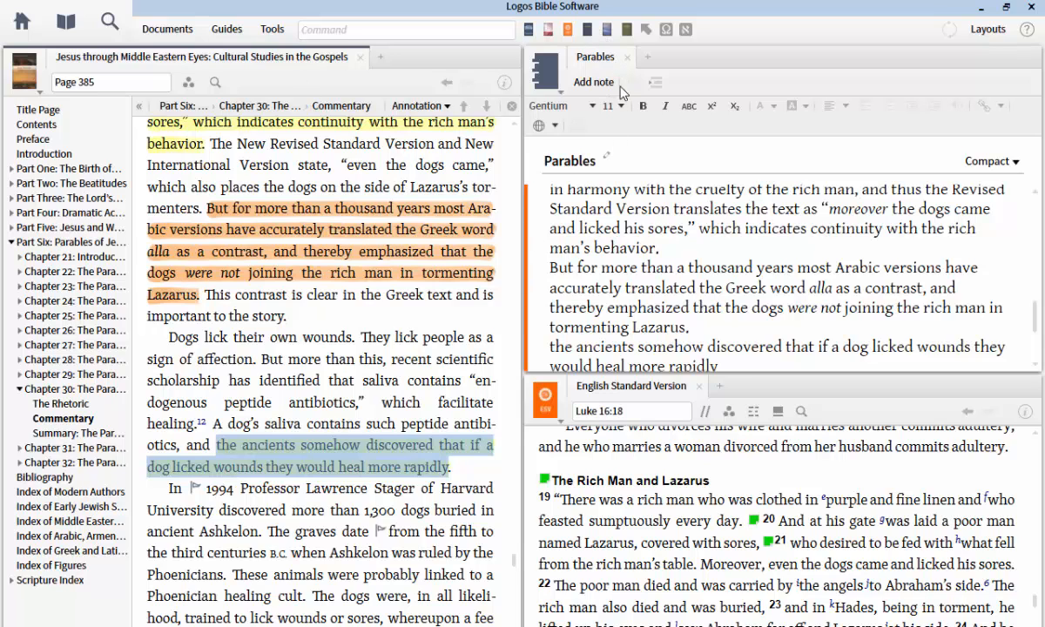
Close the commentary book and dock the English Standard Version in its place beside the Parables document
left_click(357, 59)
left_click_drag(653, 392, 141, 164)
Find the note marker at Luke 16:9 in the Bible text, preview it and open its note in the Parables document
scroll(253, 291, "up", 8)
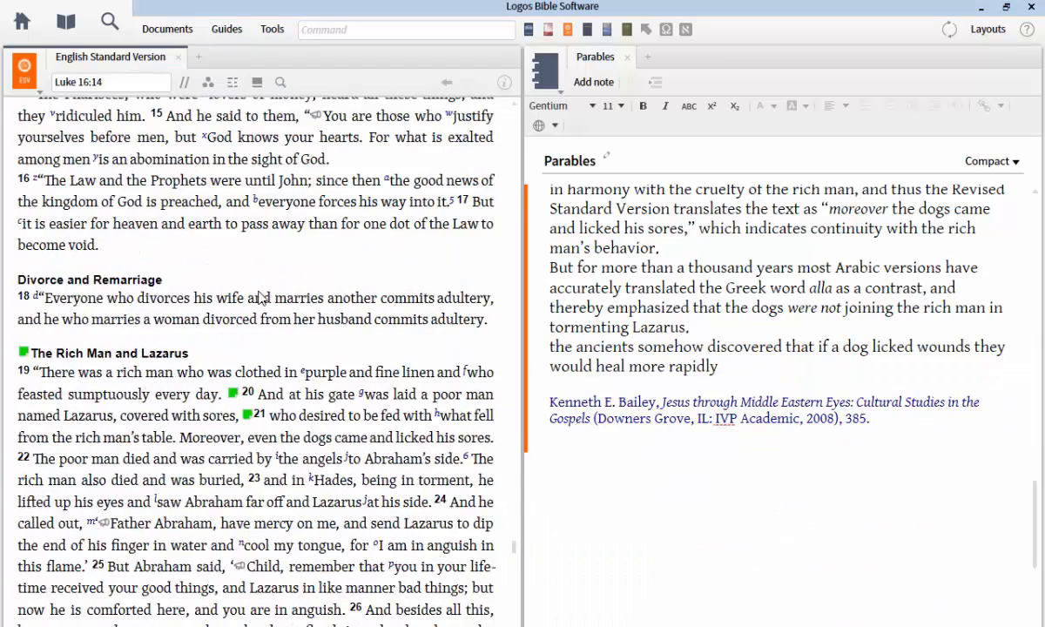
scroll(258, 297, "up", 10)
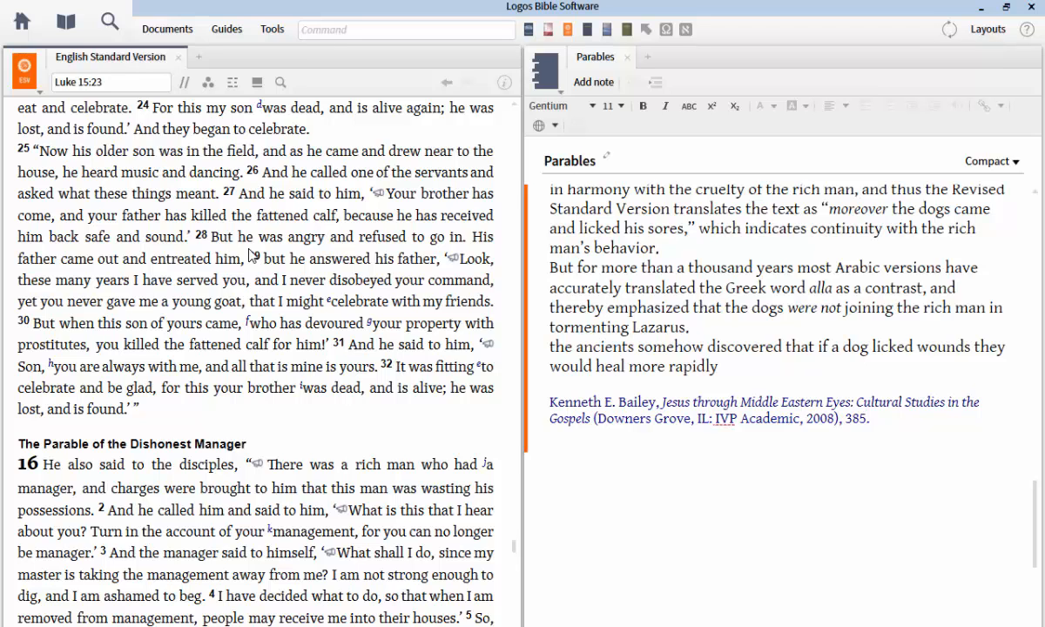
scroll(200, 248, "down", 3)
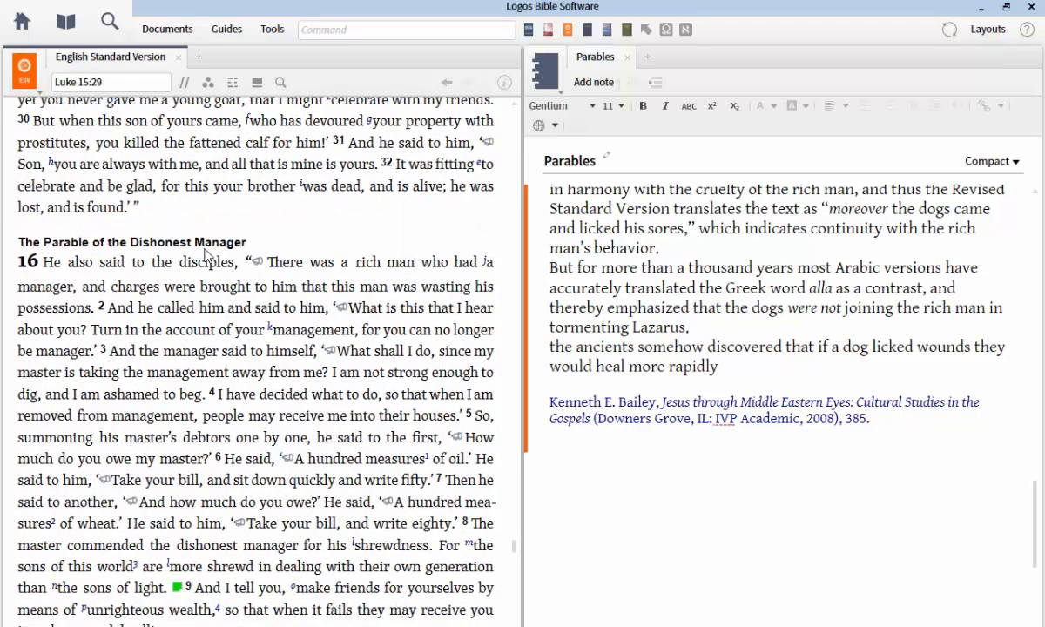
scroll(205, 253, "down", 2)
scroll(207, 254, "down", 2)
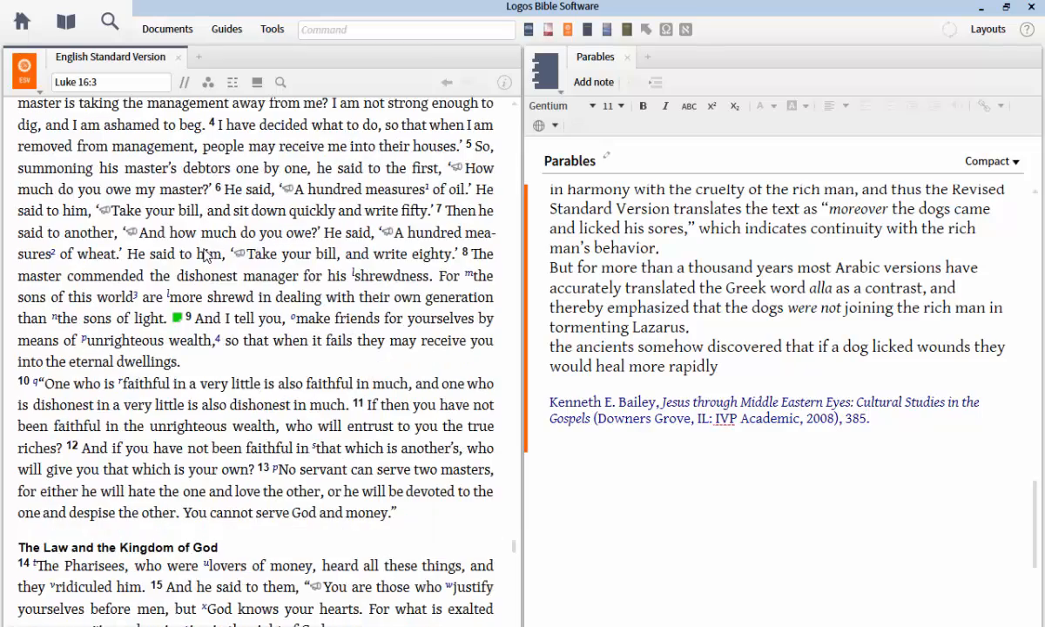
scroll(205, 253, "down", 4)
scroll(200, 255, "up", 3)
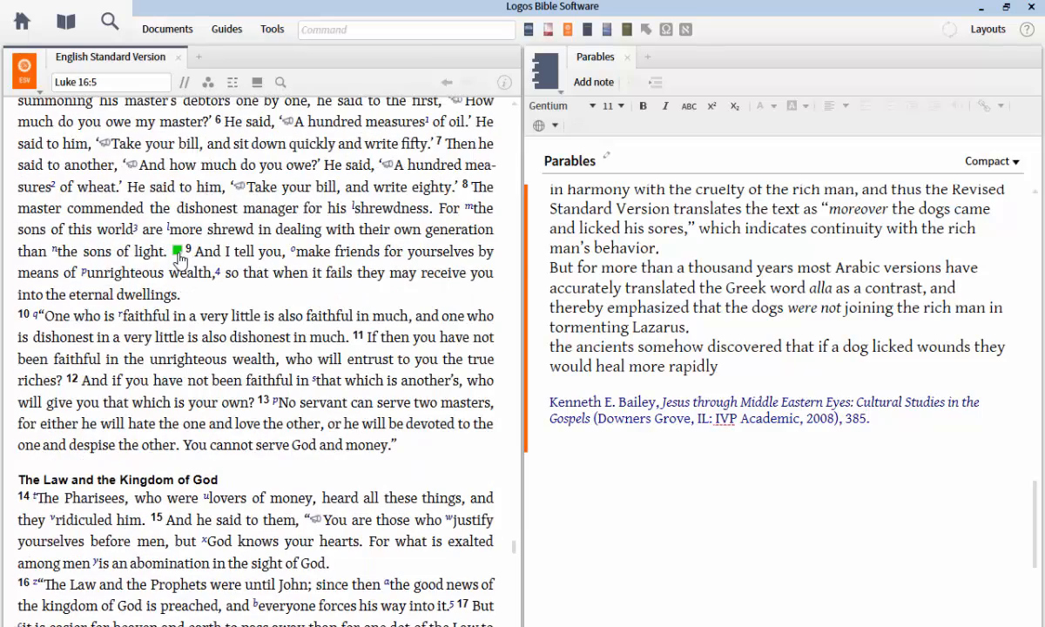
mouse_move(178, 255)
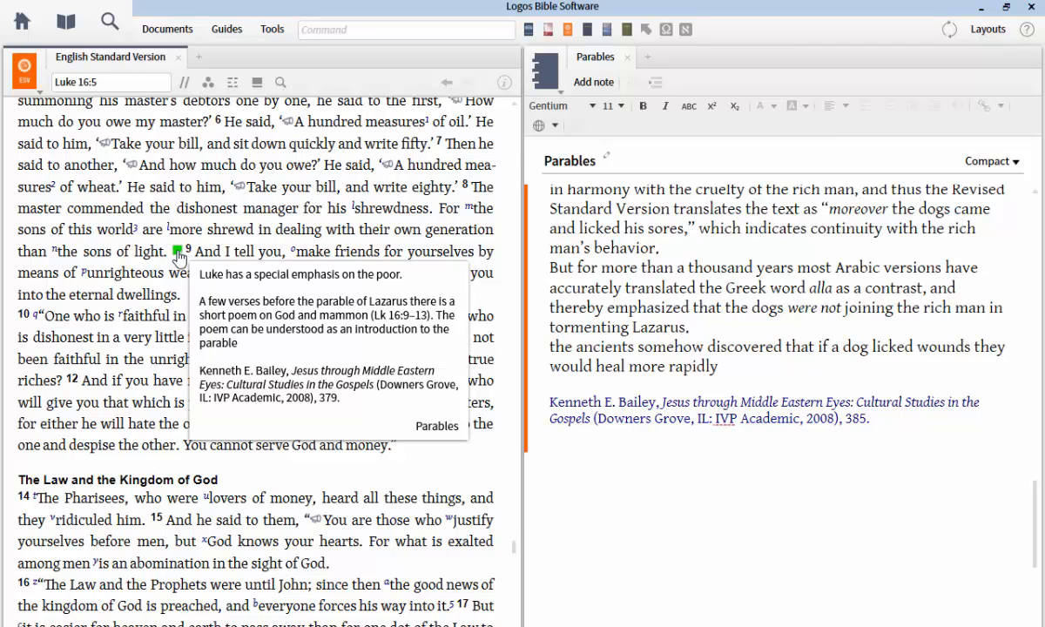
left_click(177, 252)
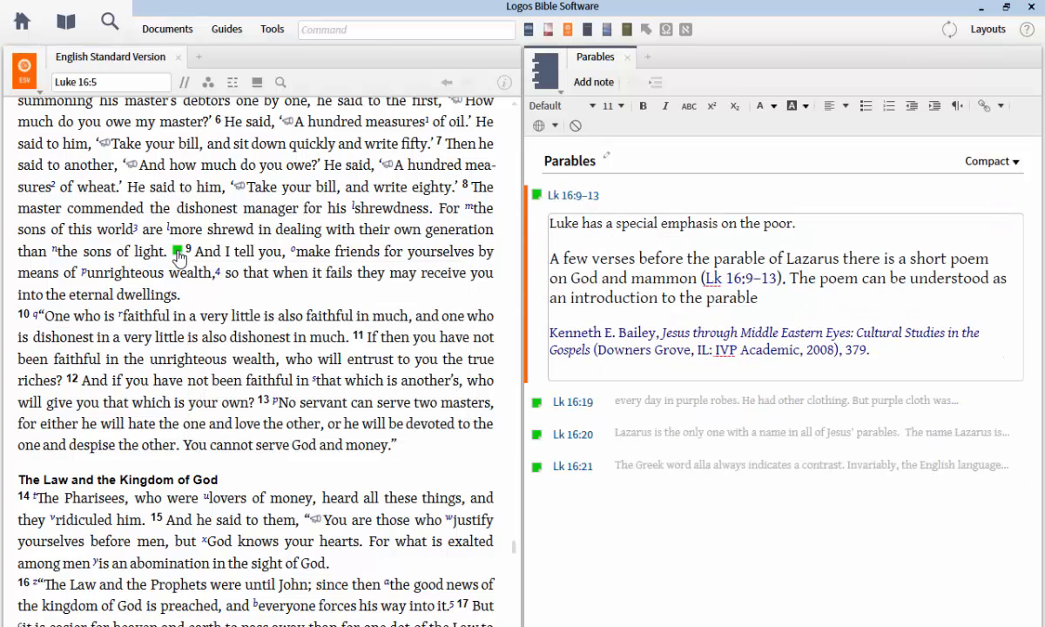
Examine the note indicator and colour options of the Lk 16:9–13 note, leaving its style and title as they are
left_click(536, 195)
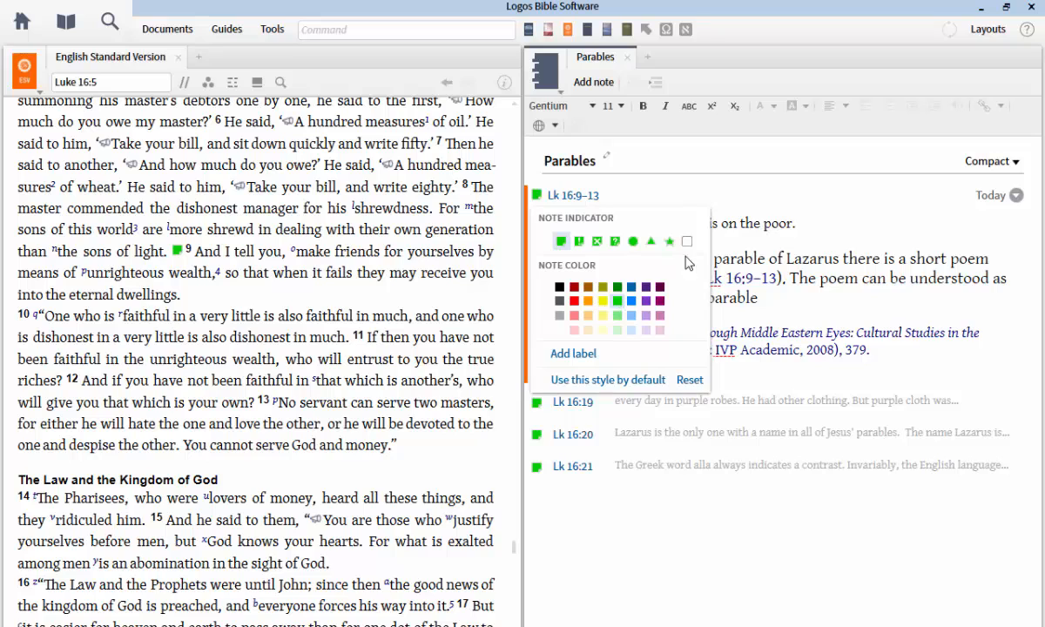
left_click(704, 193)
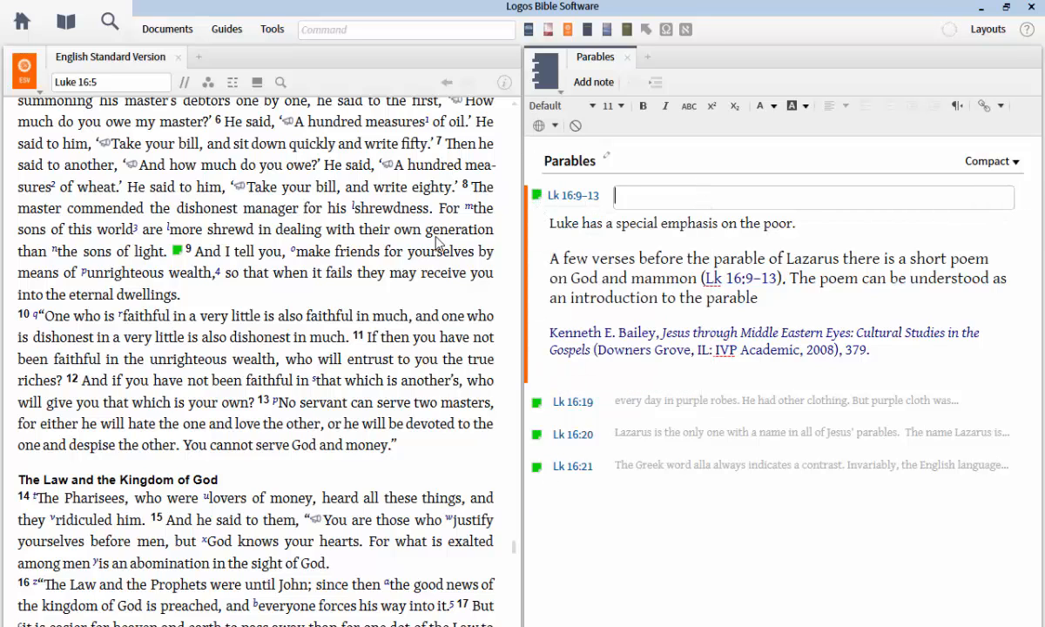
left_click(310, 250)
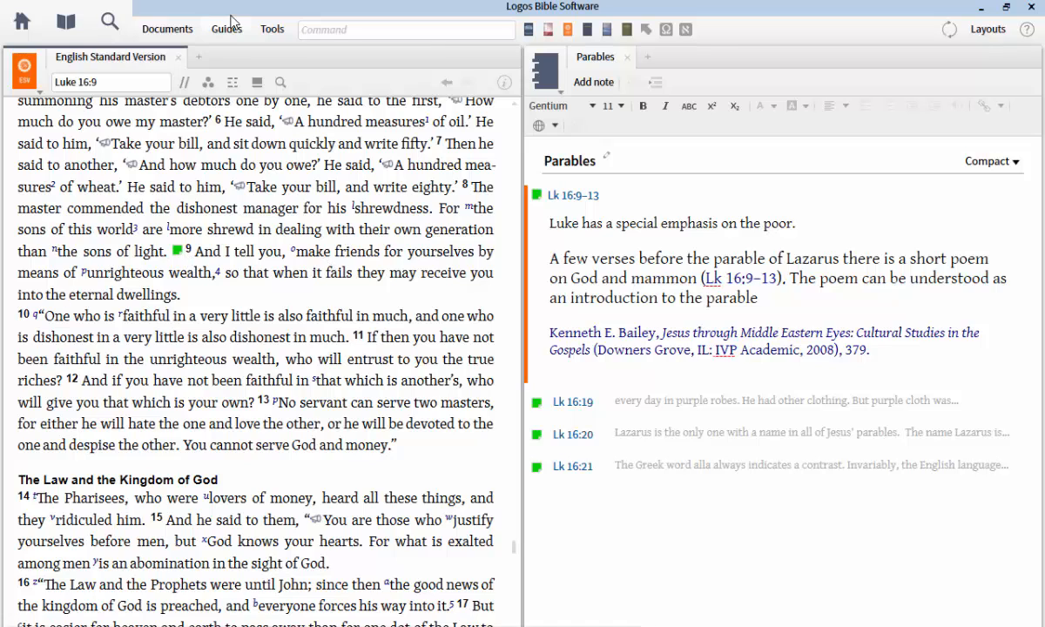
Examine the English Standard Version's visual filter options to see which note documents are set to display in the text
left_click(207, 82)
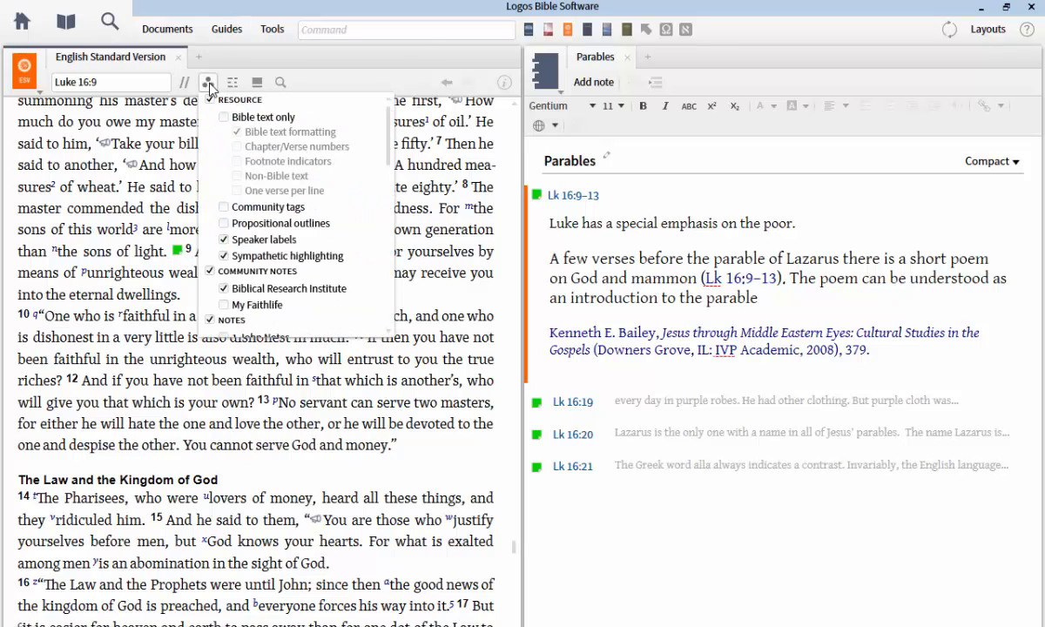
scroll(248, 225, "down", 3)
scroll(248, 225, "down", 2)
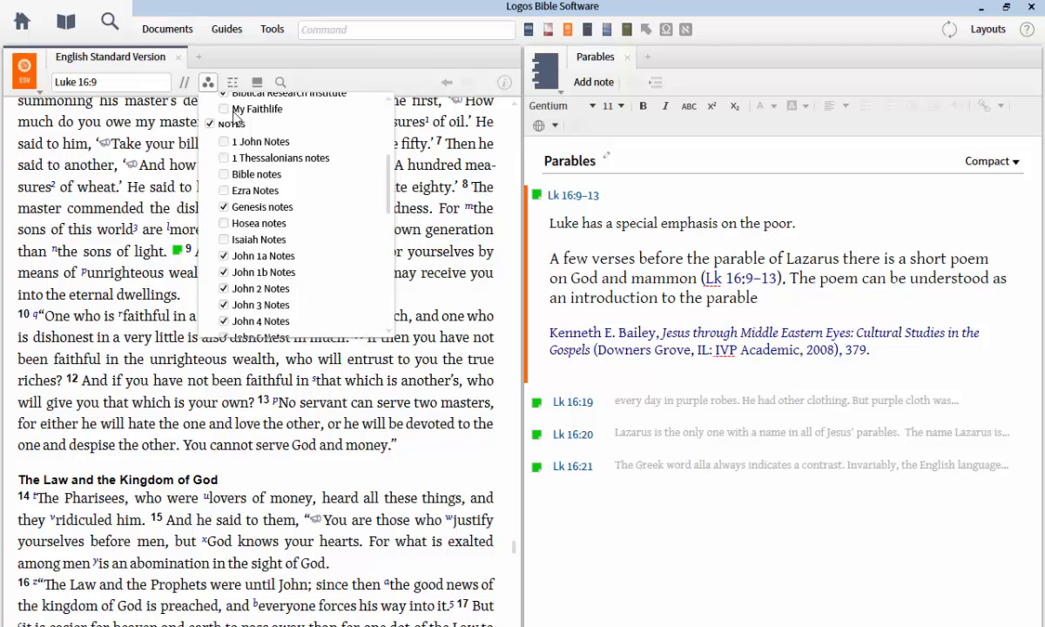
scroll(266, 189, "down", 2)
scroll(266, 189, "down", 4)
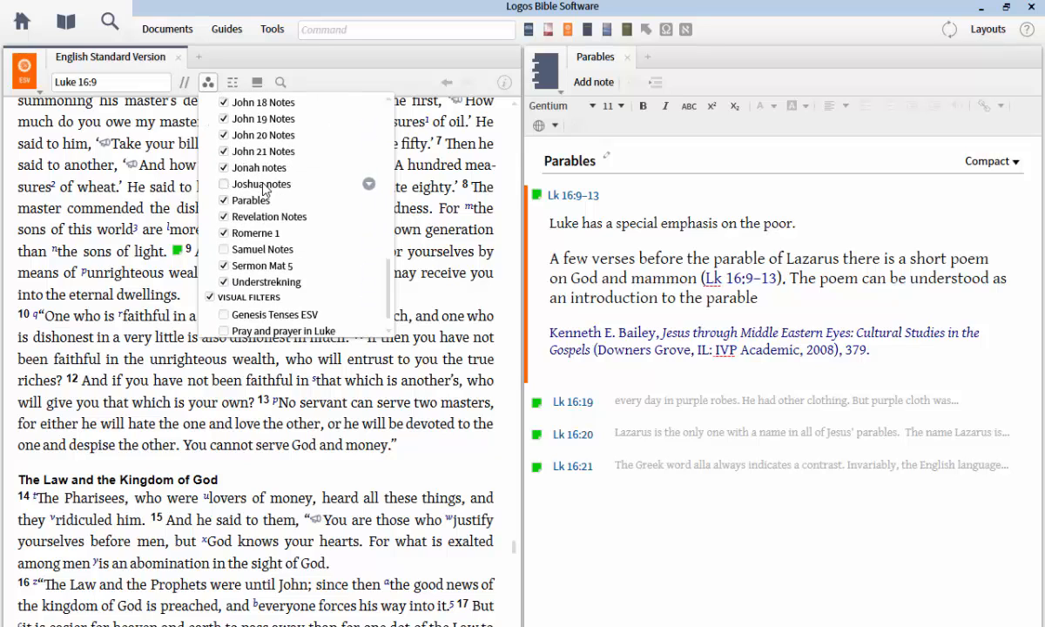
scroll(265, 189, "up", 4)
scroll(266, 187, "down", 5)
scroll(270, 205, "up", 3)
scroll(274, 212, "down", 3)
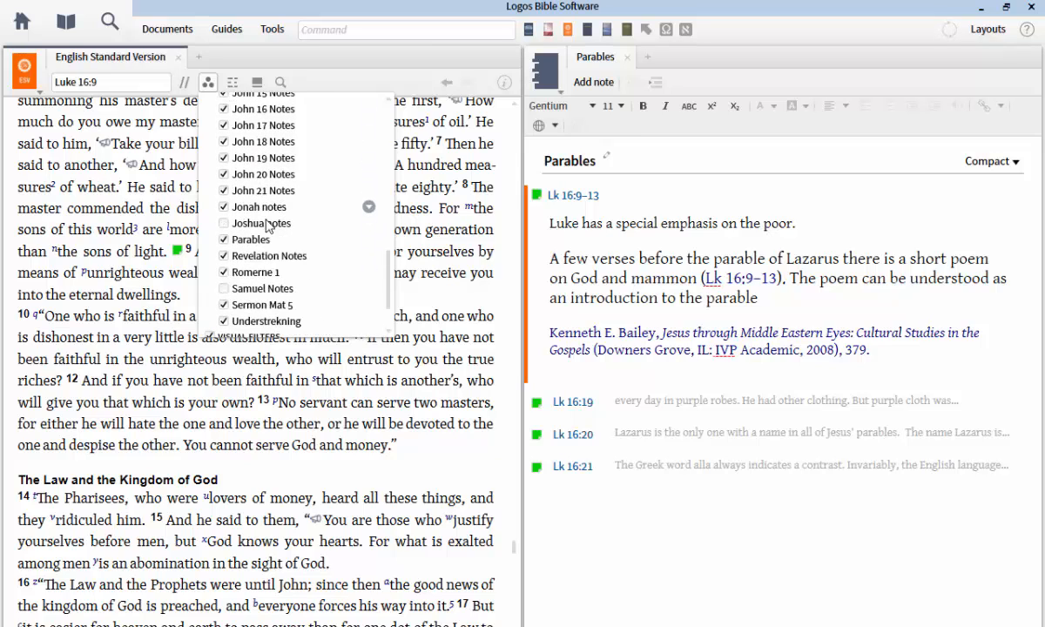
Hide the Parables notes in the Bible text through the visual filters, show them again and close the filter list
left_click(225, 240)
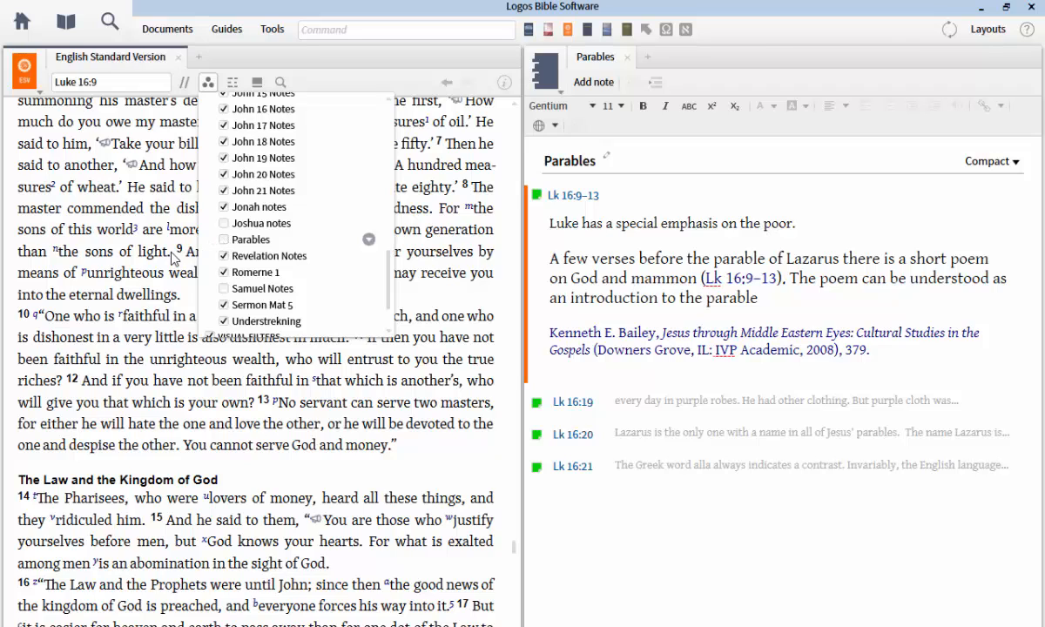
left_click(224, 240)
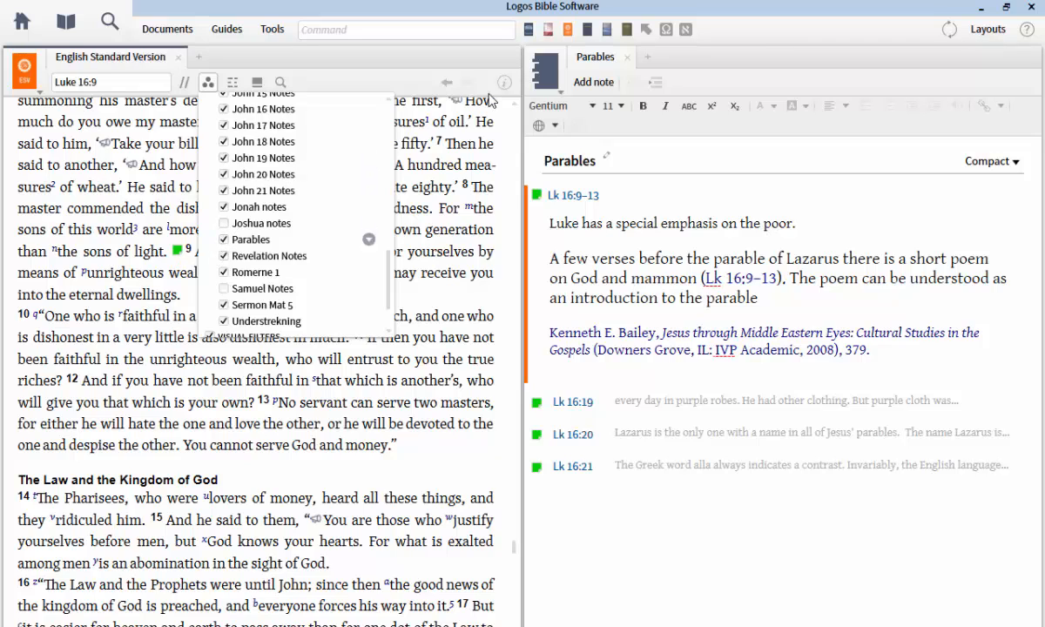
left_click(225, 242)
left_click(123, 226)
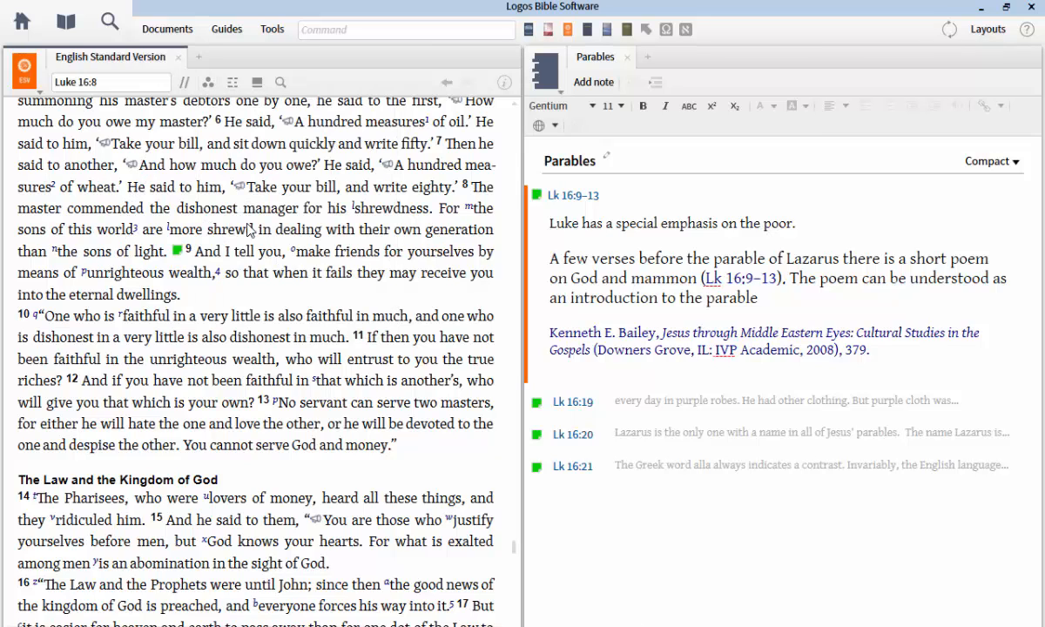
Close the Parables document and preview the note attached to Luke 16:9 in the Bible text
left_click(626, 58)
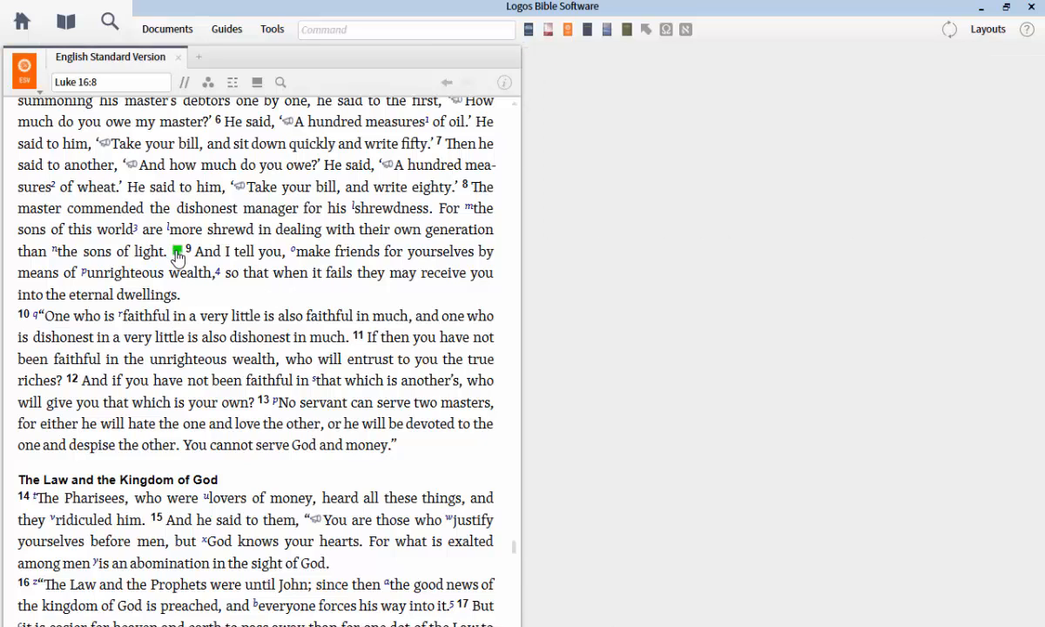
mouse_move(178, 254)
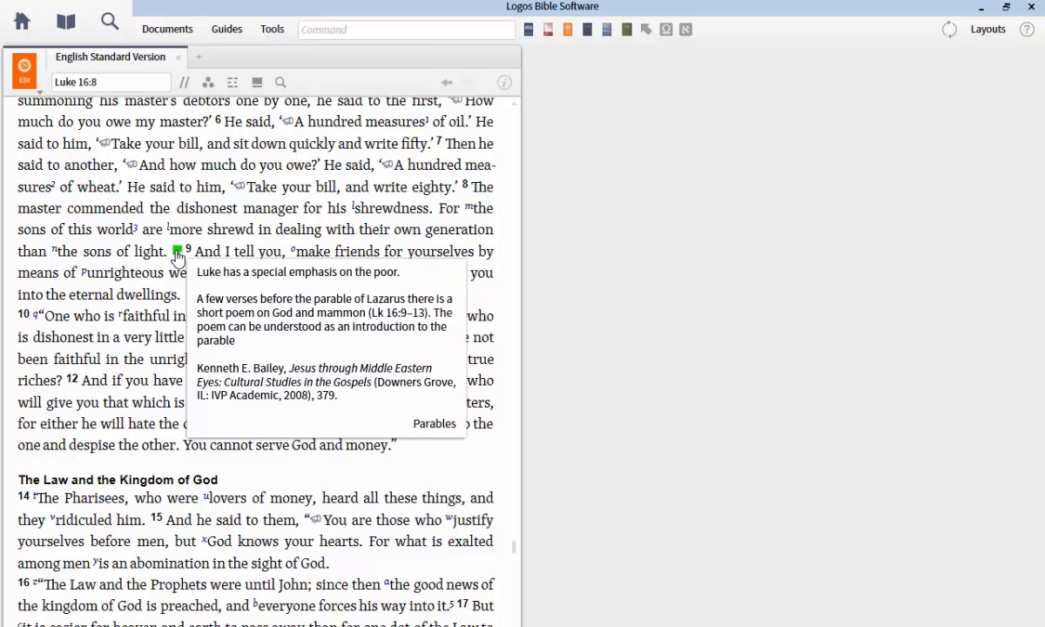
Open the Luke 16:19 note from its marker in the Bible text and delete the duplicate book citation at its end
scroll(178, 254, "down", 1)
scroll(177, 254, "up", 1)
scroll(178, 254, "down", 1)
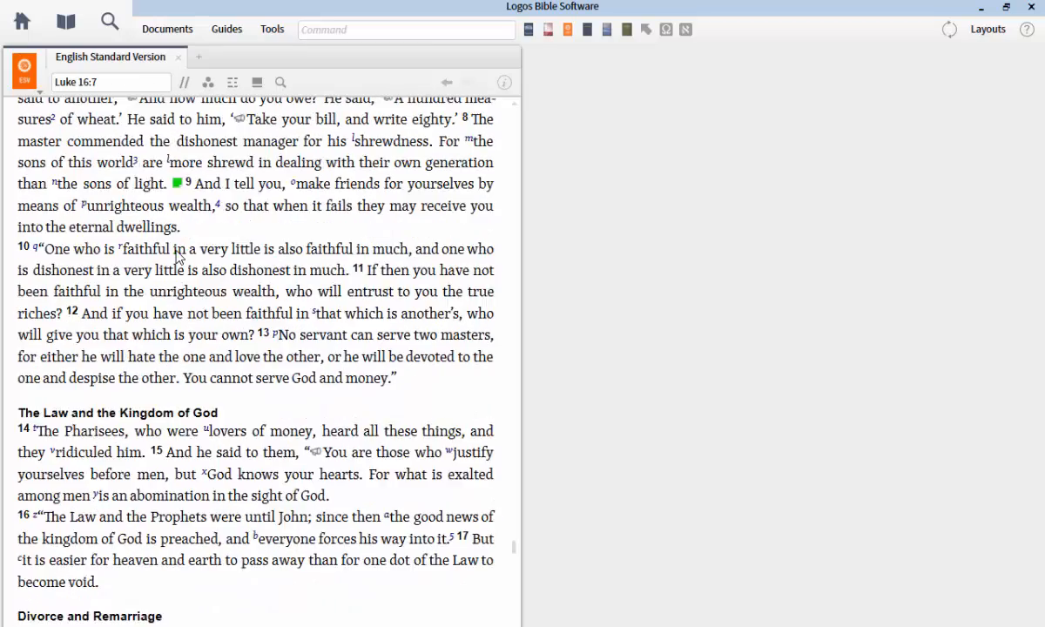
scroll(177, 254, "down", 4)
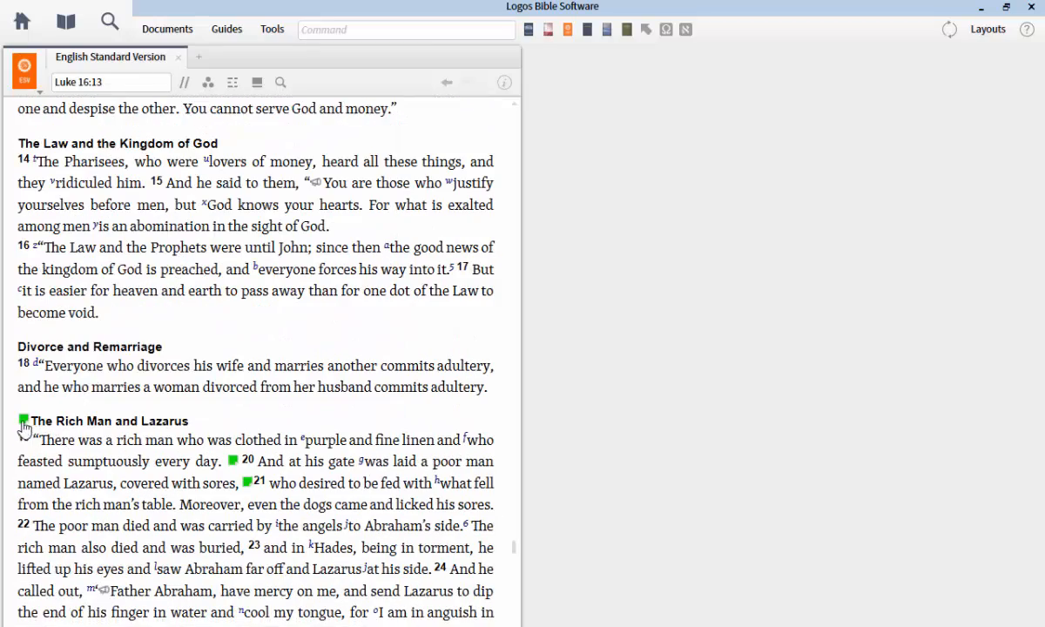
left_click(23, 423)
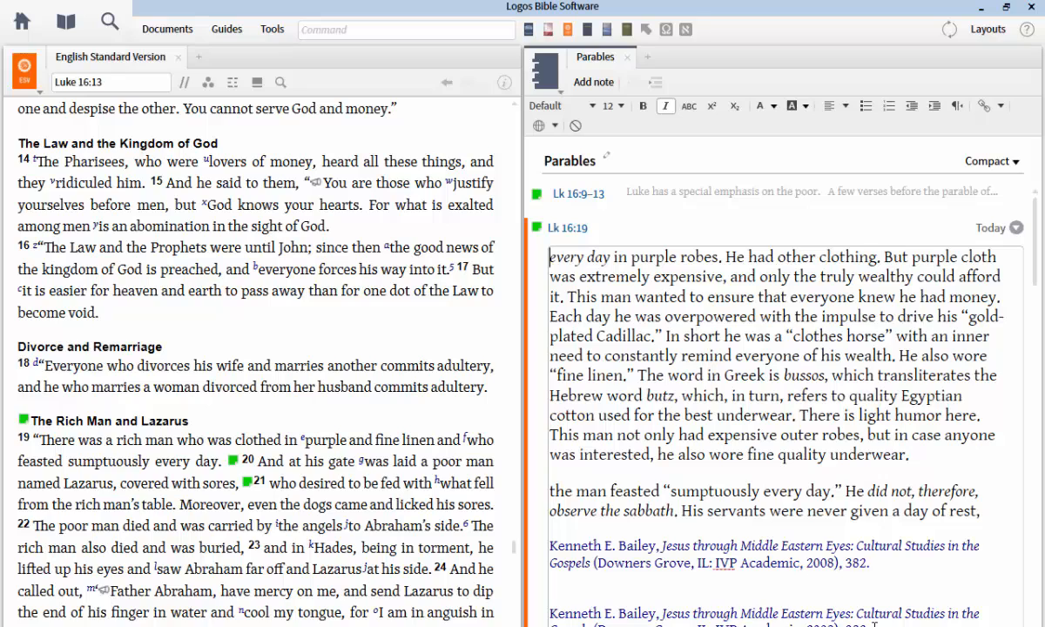
left_click_drag(871, 626, 729, 578)
key("Delete")
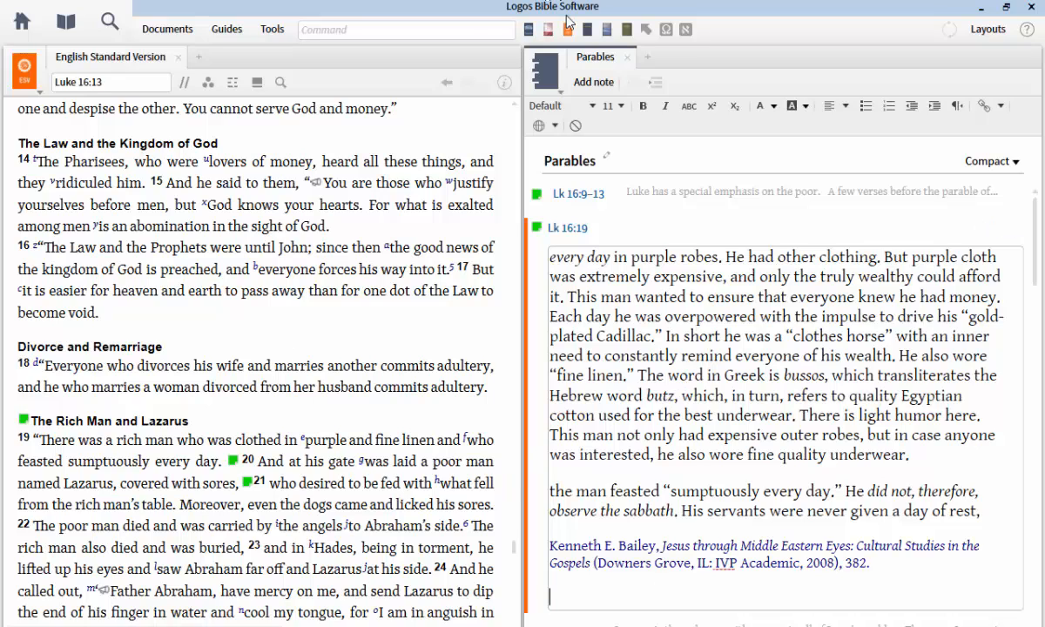
Close the Parables document and the English Standard Version, and open a new Passage Guide
left_click(626, 58)
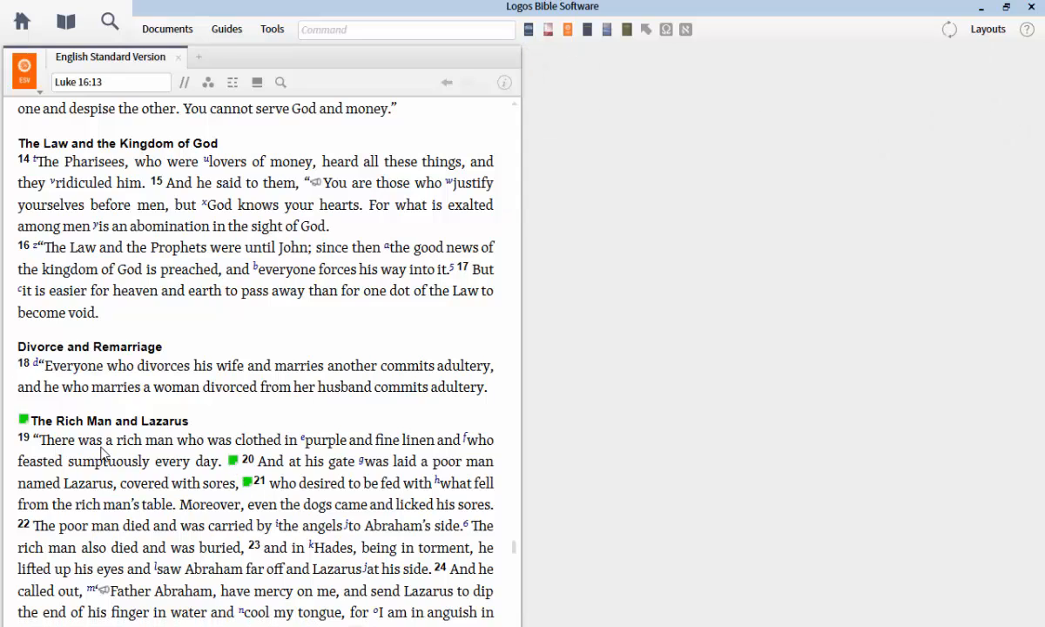
left_click(177, 59)
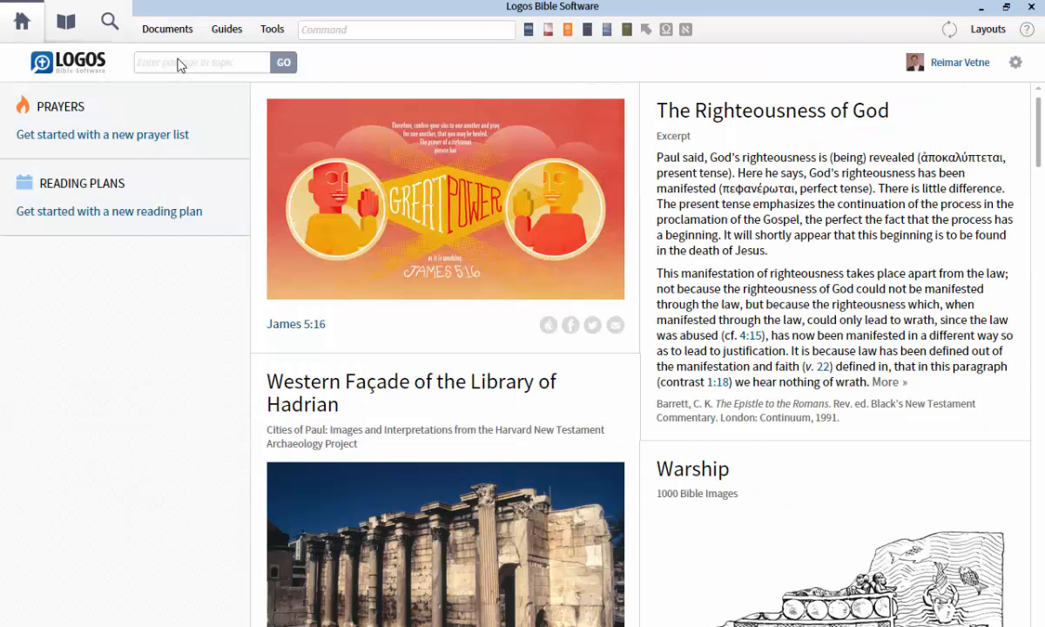
left_click(223, 28)
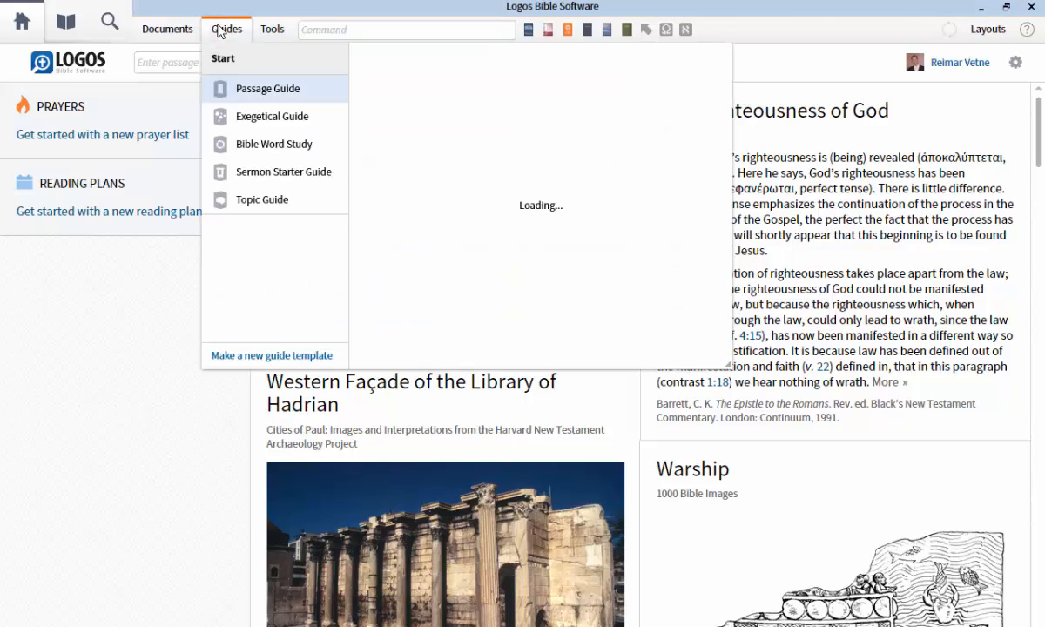
left_click(244, 90)
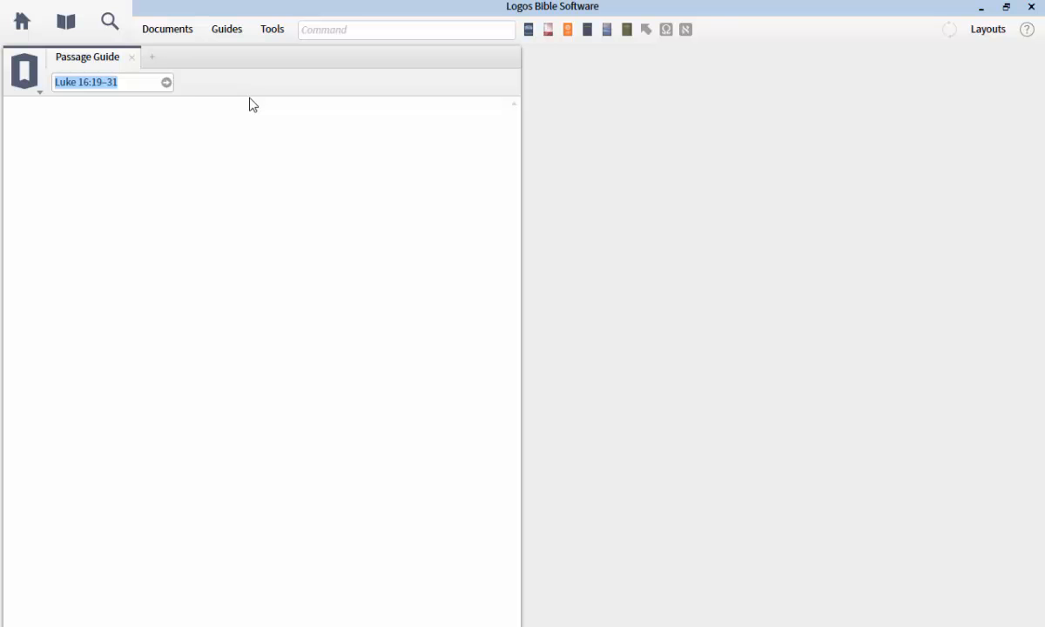
Run the Passage Guide on The Rich Man and Lazarus, Luke 16:19–31
left_click(135, 79)
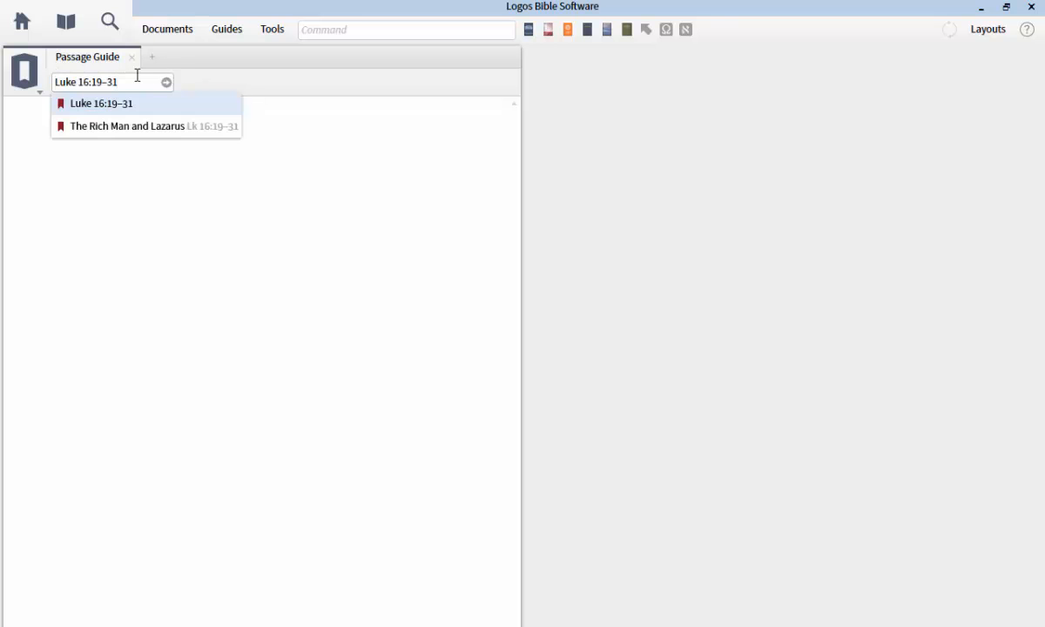
key("BackSpace")
key("BackSpace")
key("BackSpace")
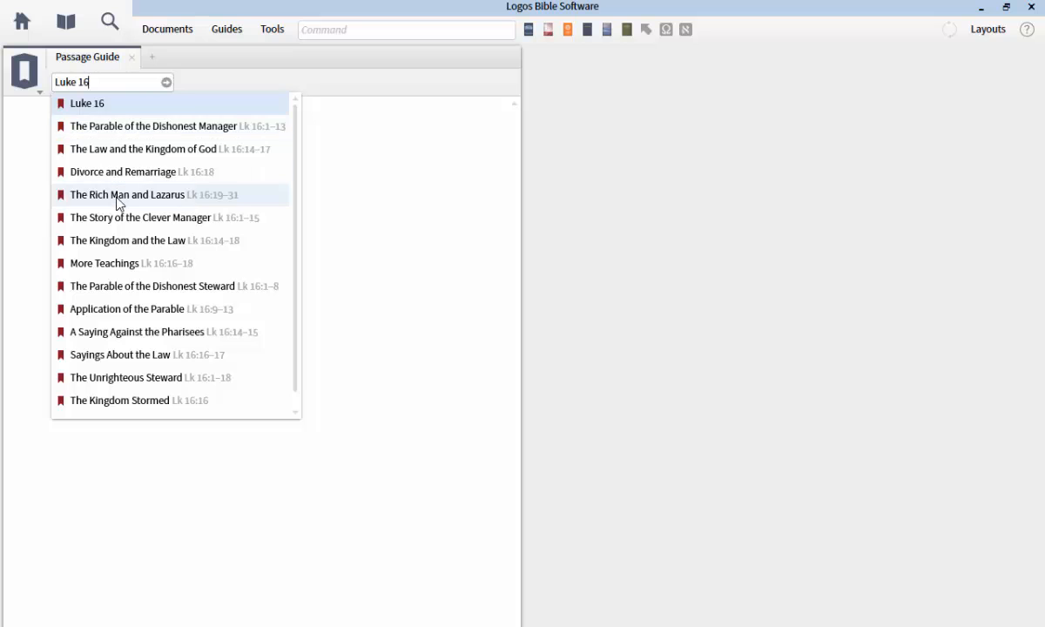
mouse_move(117, 198)
key("Return")
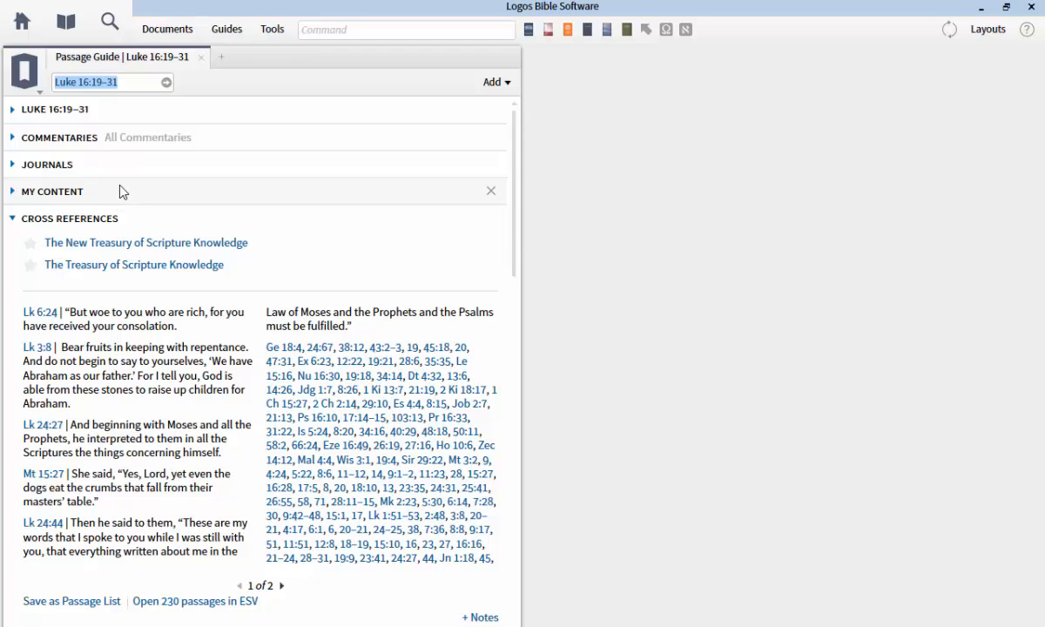
Open The New American Commentary and The IVP New Testament Commentary on Luke from the guide's commentaries section, and collapse that section
left_click(13, 139)
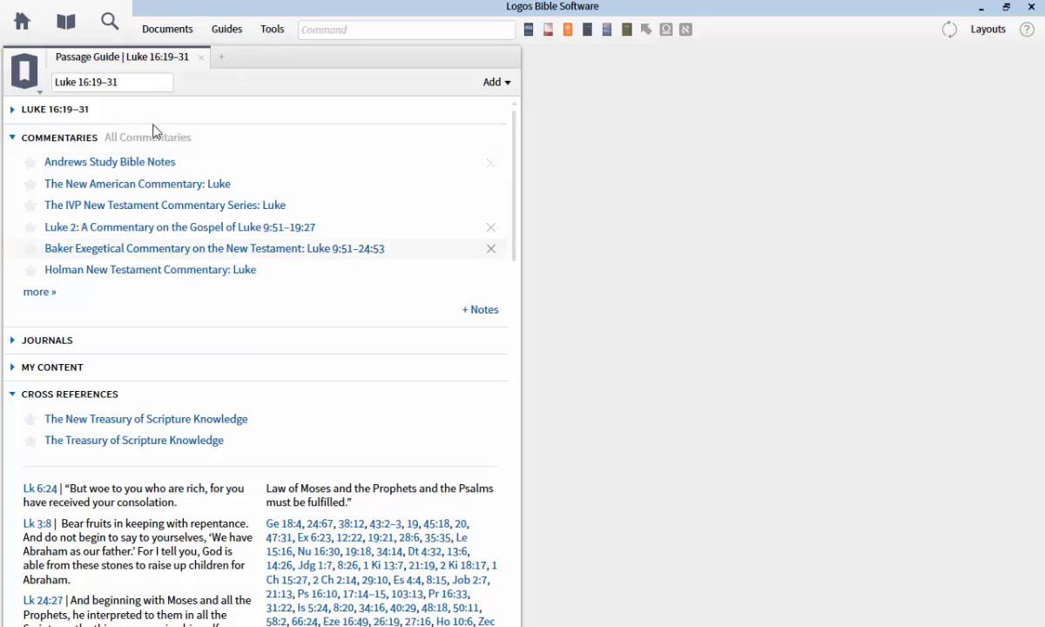
left_click(116, 185)
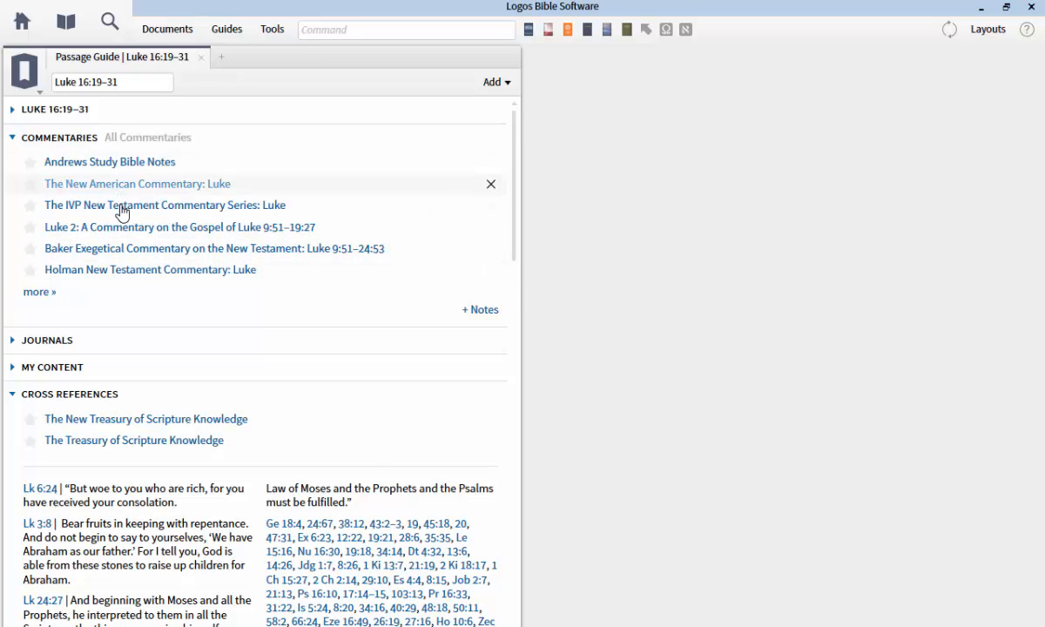
left_click(122, 207)
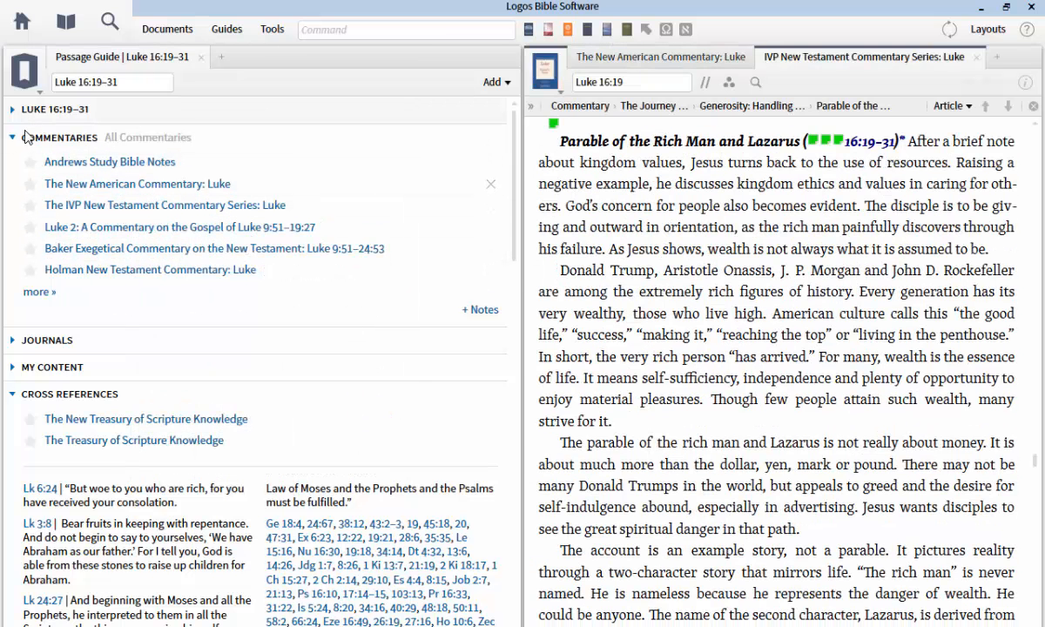
left_click(11, 139)
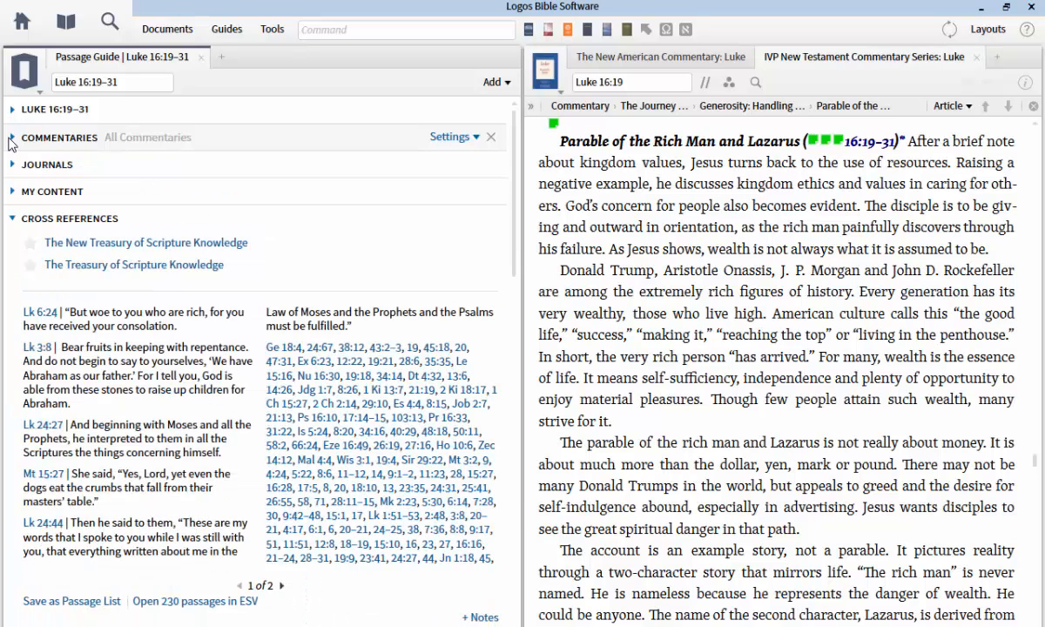
Open the Parables notes from the guide's My Content section and review the Lk 16:9–13, 16:19 and 16:20 notes
left_click(13, 192)
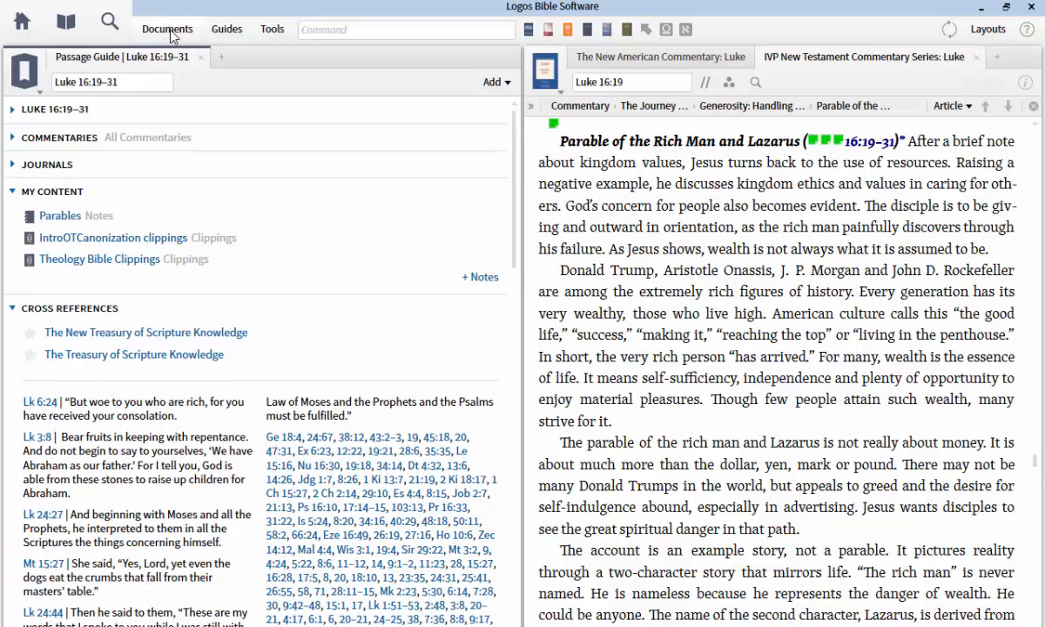
left_click(59, 218)
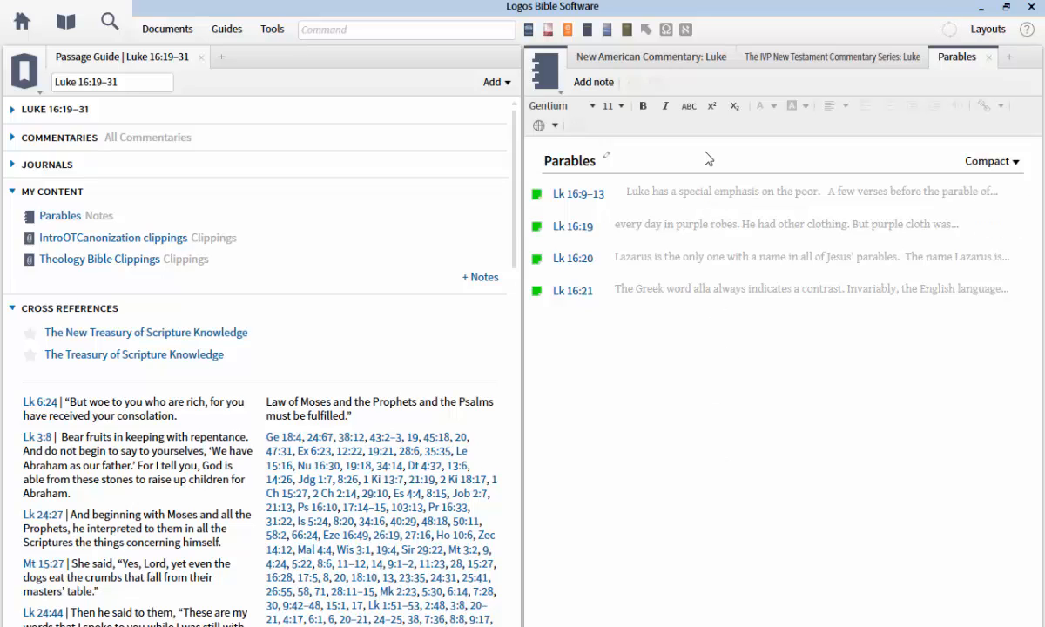
left_click(710, 193)
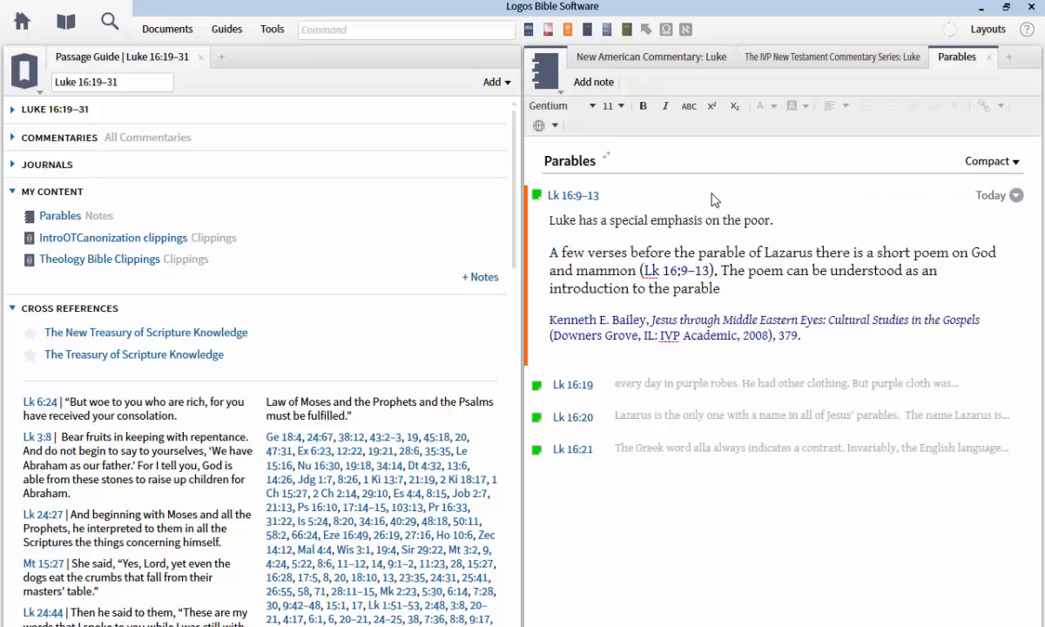
left_click(719, 398)
scroll(727, 453, "down", 3)
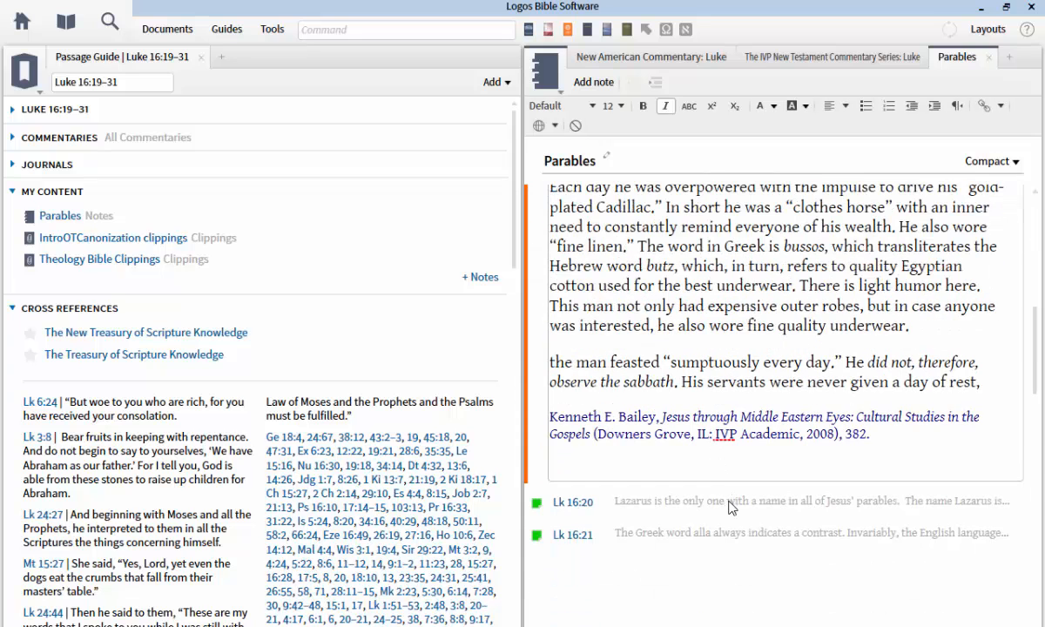
left_click(730, 508)
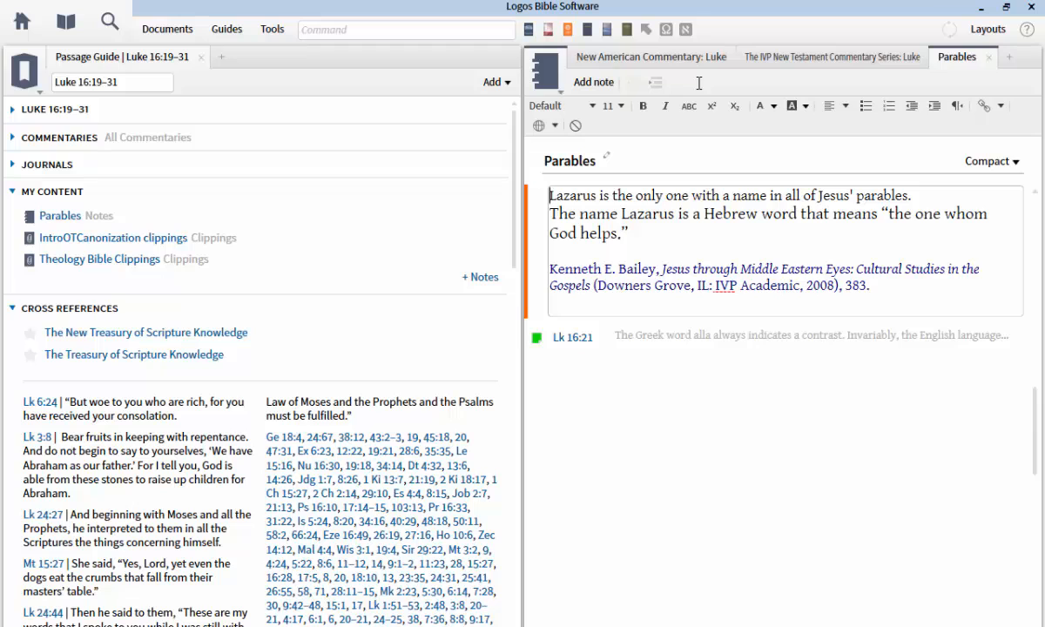
scroll(736, 395, "up", 2)
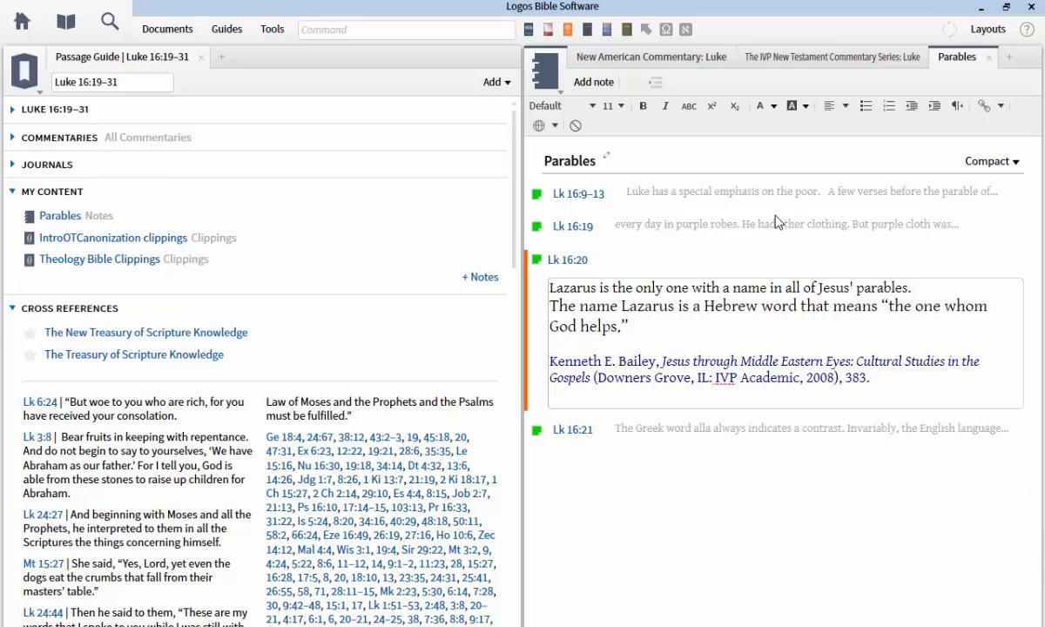
Close the Parables document and both Luke commentaries, leaving only the Passage Guide open
left_click(988, 57)
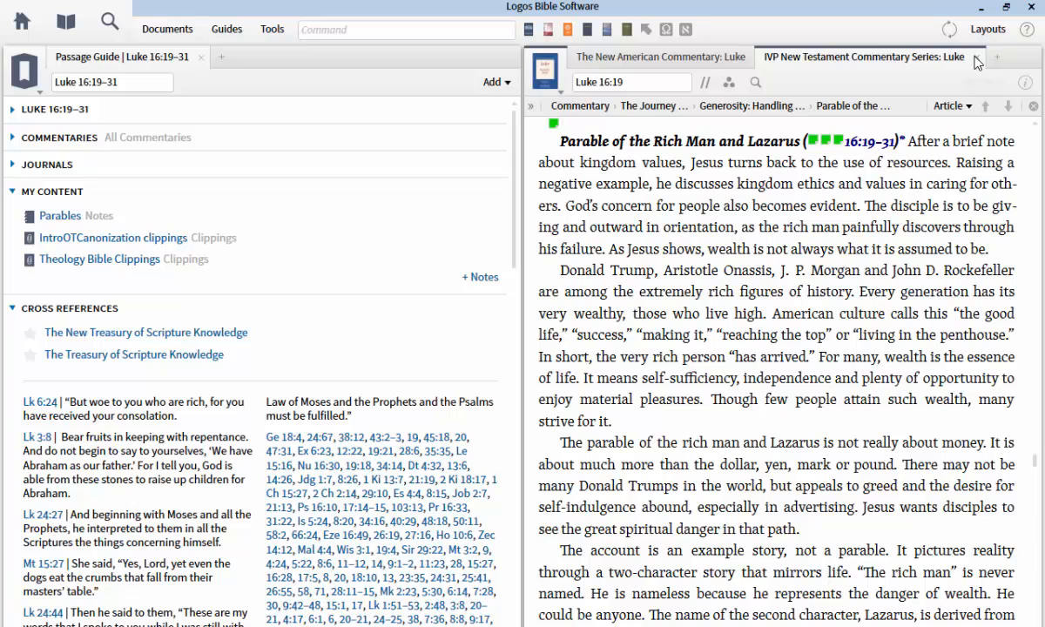
left_click(975, 57)
left_click(754, 58)
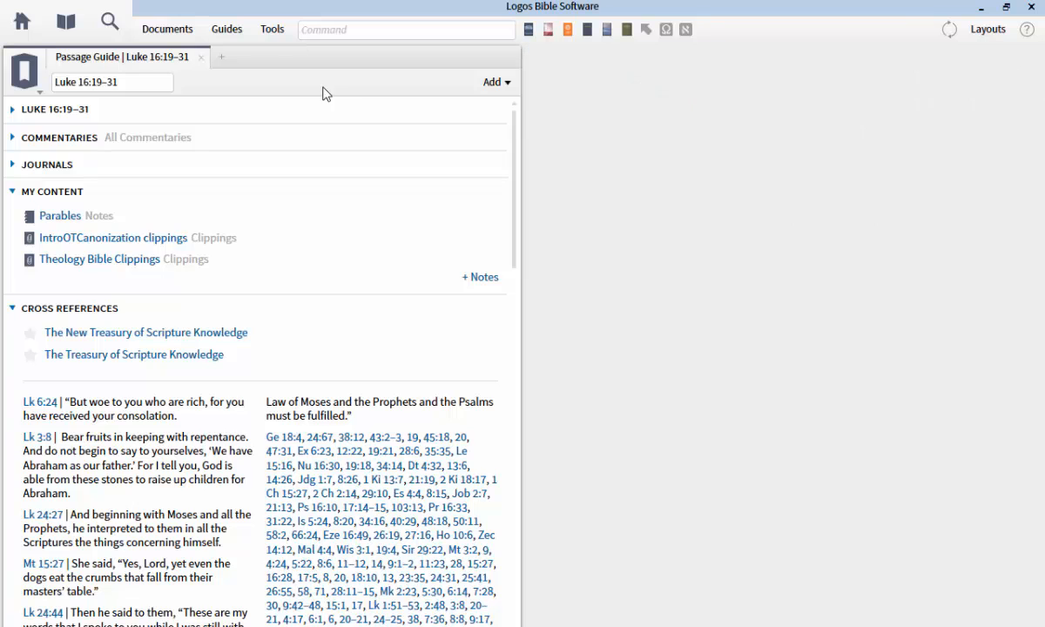
View the list of saved documents and close it without opening any of them
left_click(165, 35)
left_click(190, 33)
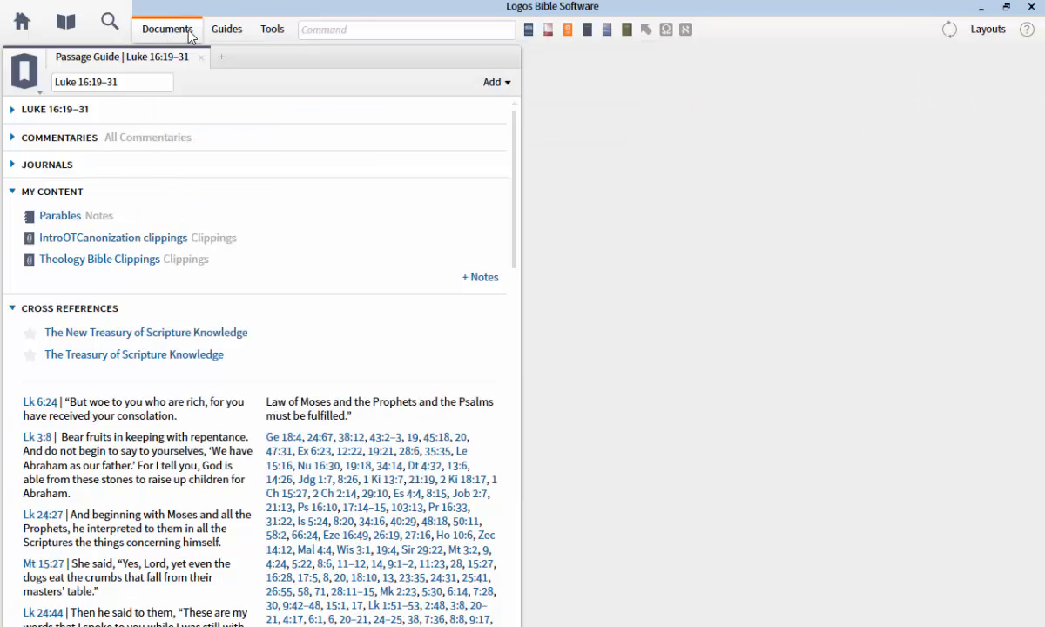
left_click(170, 31)
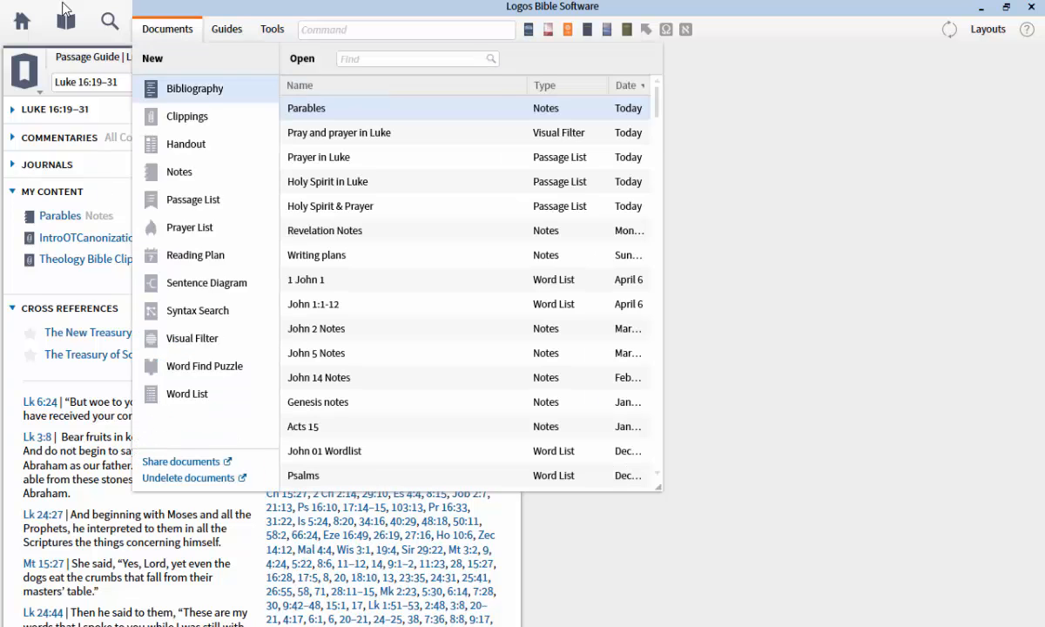
left_click(169, 34)
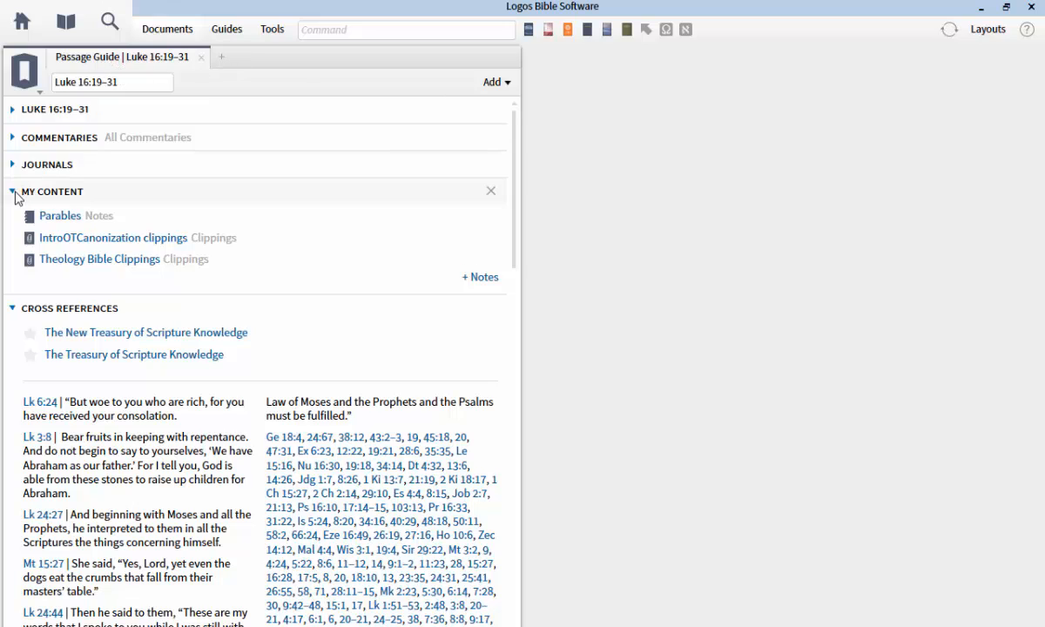
Run the Passage Guide on The Meaning of the Woman and the Beast, Revelation 17:7–18
left_click(142, 82)
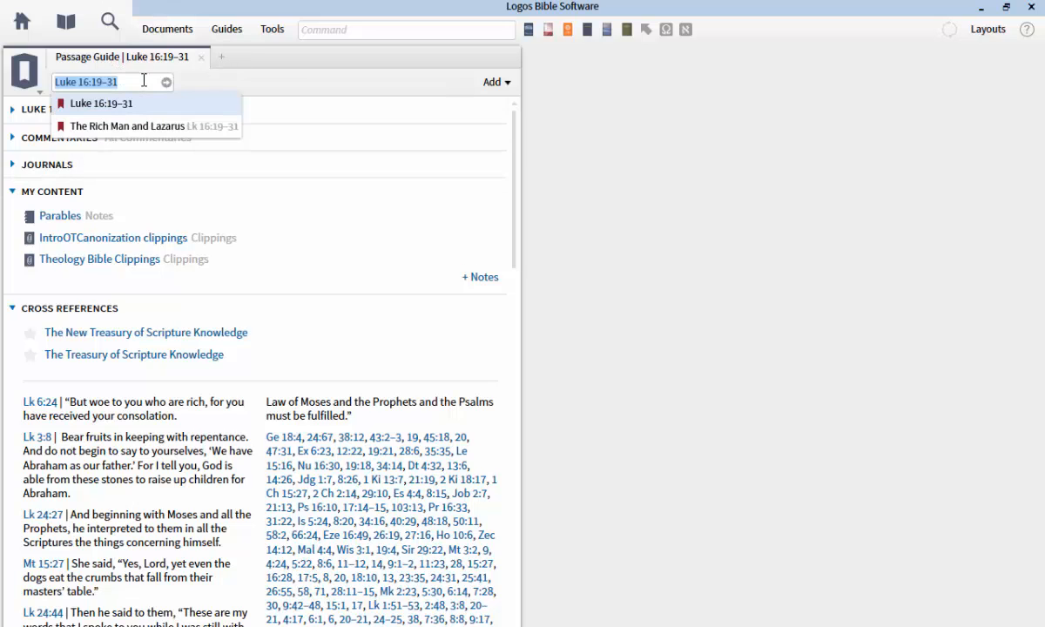
type("rev 17")
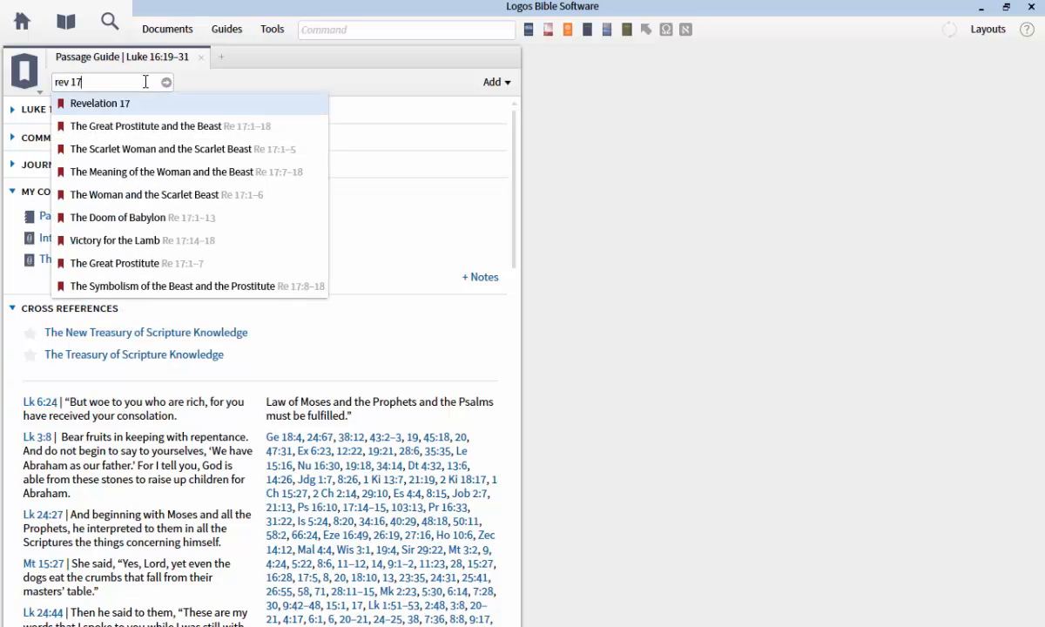
mouse_move(159, 174)
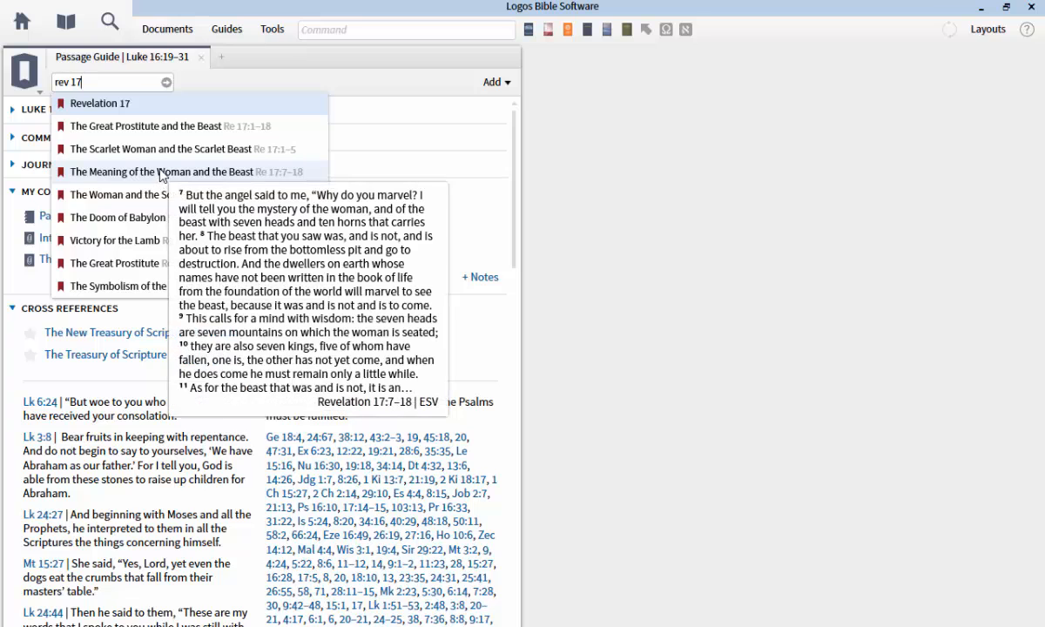
key("Escape")
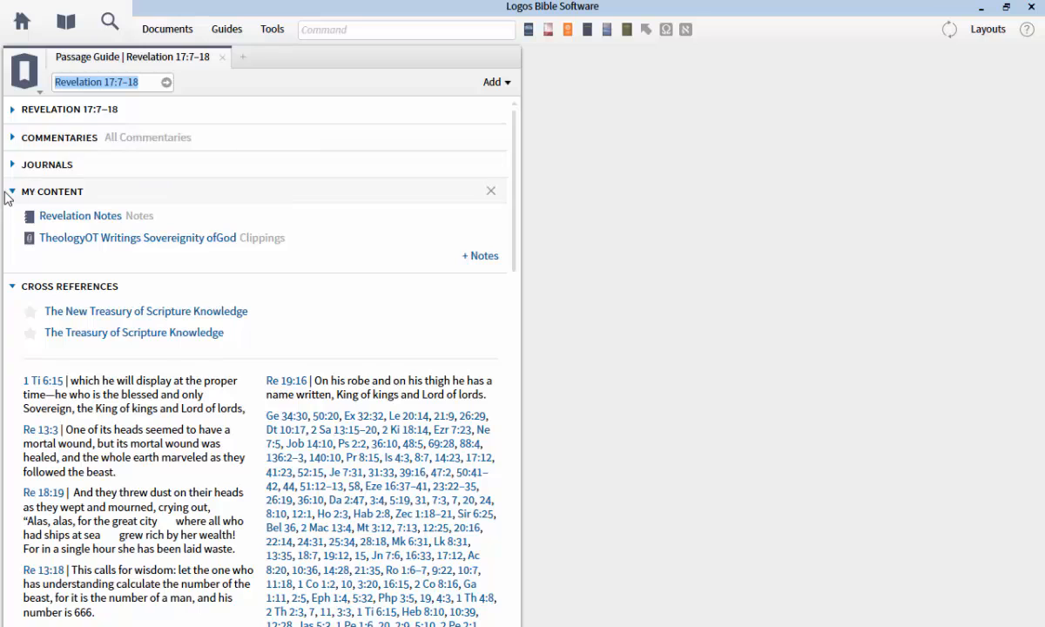
Open Revelation Notes from the guide's My Content section, read the Re 17:1–18 Woman on the Beast note, and close the document
left_click(70, 214)
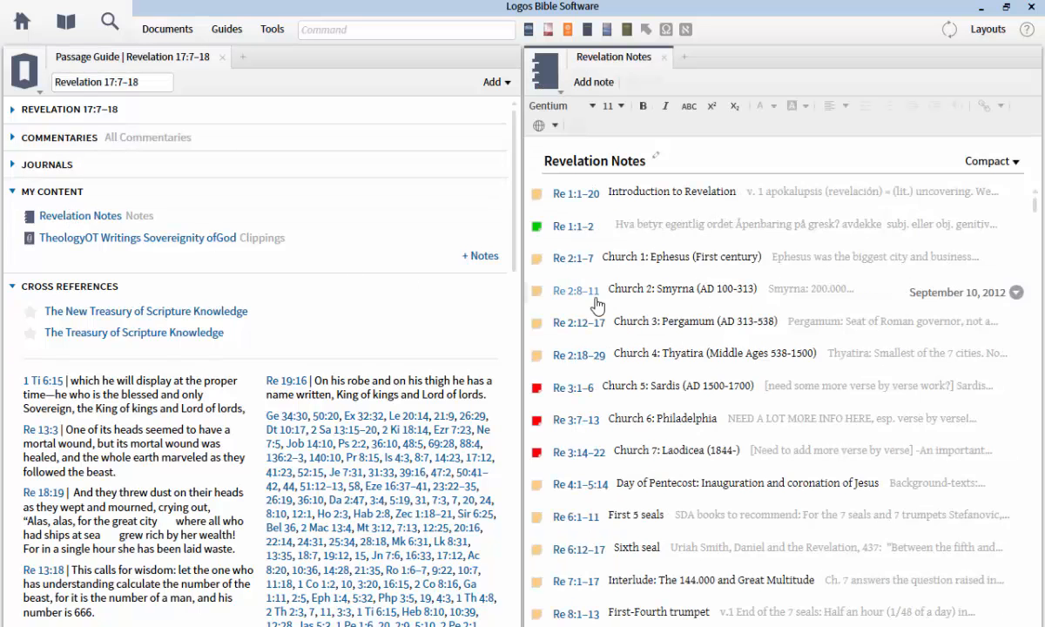
scroll(716, 349, "down", 1)
scroll(717, 350, "down", 5)
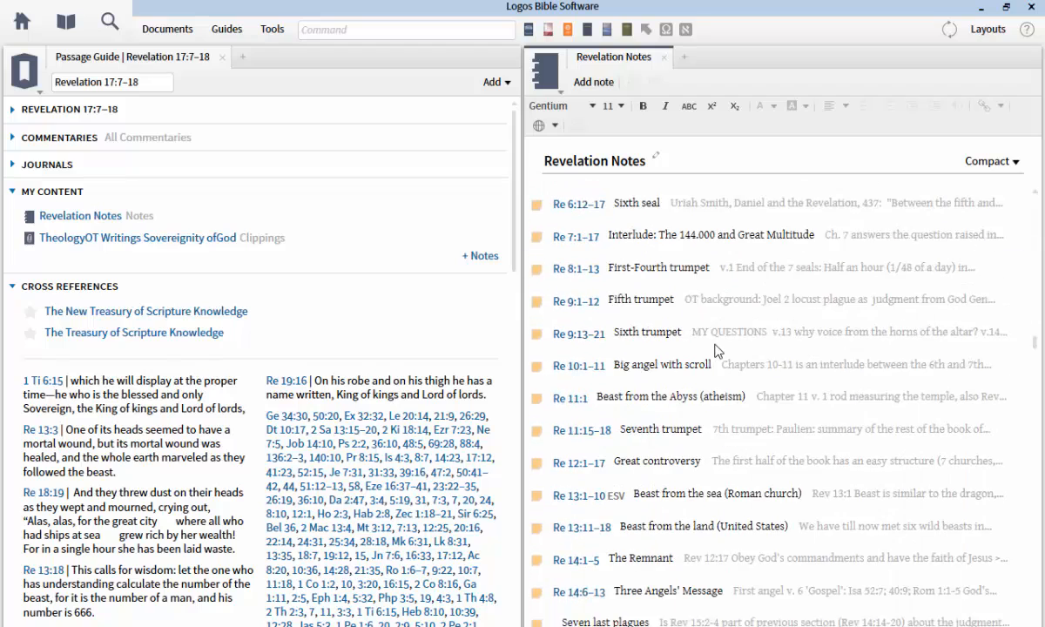
scroll(714, 350, "down", 1)
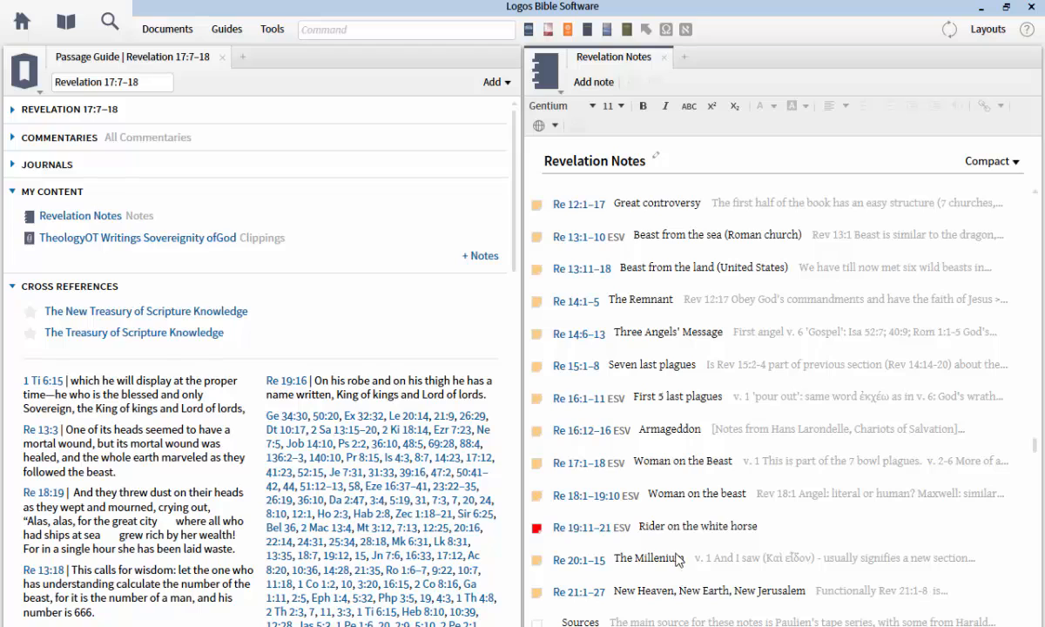
left_click(827, 466)
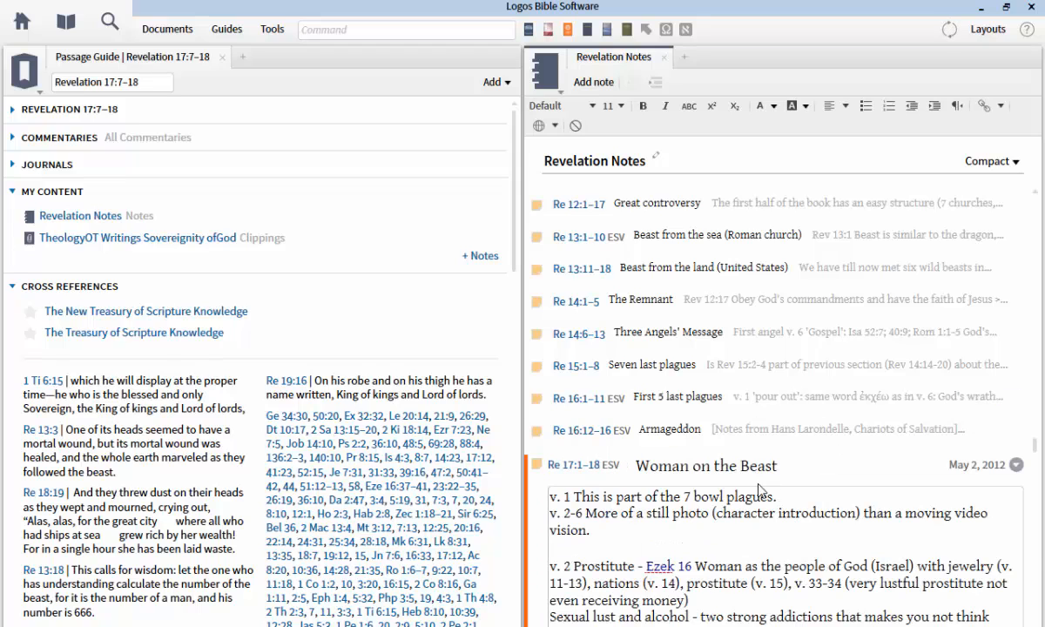
scroll(759, 479, "down", 5)
scroll(759, 484, "down", 2)
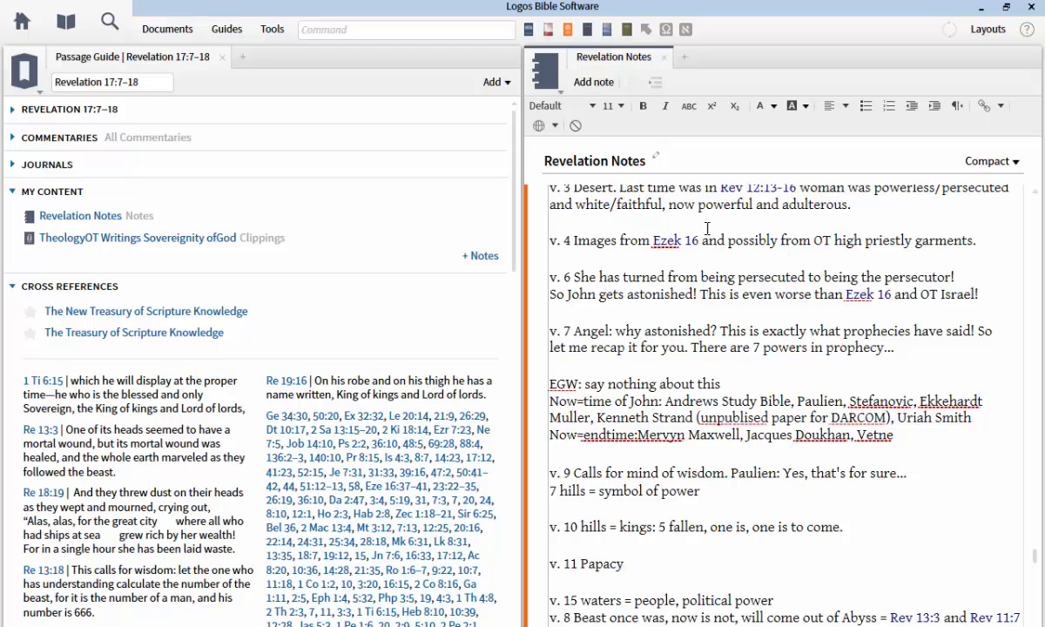
left_click(664, 57)
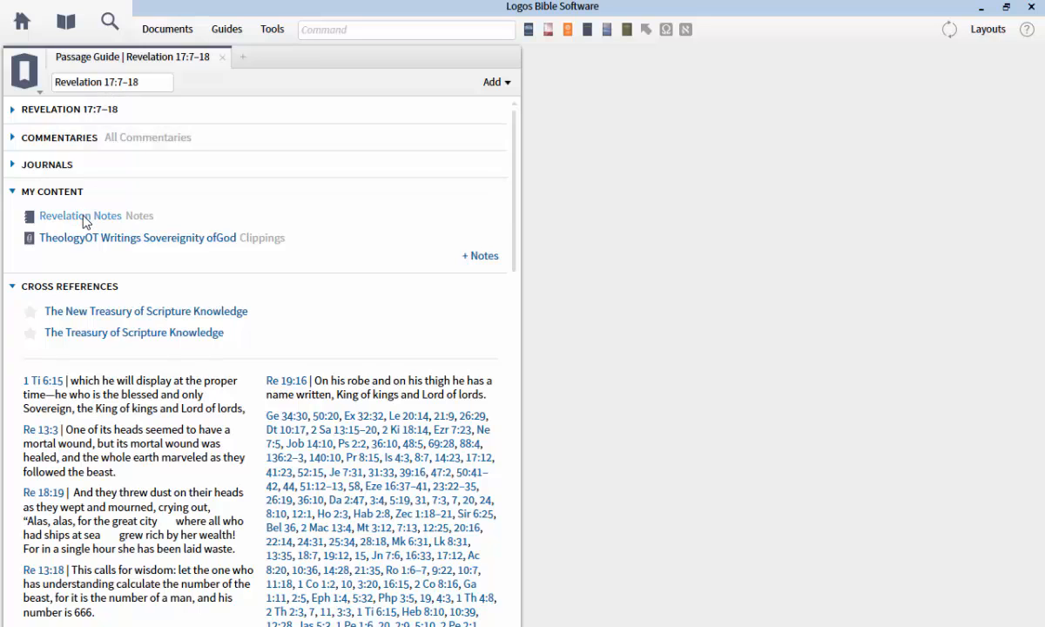
Collapse the My Content and Cross References sections of the Revelation 17:7–18 Passage Guide and close the guide
left_click(12, 193)
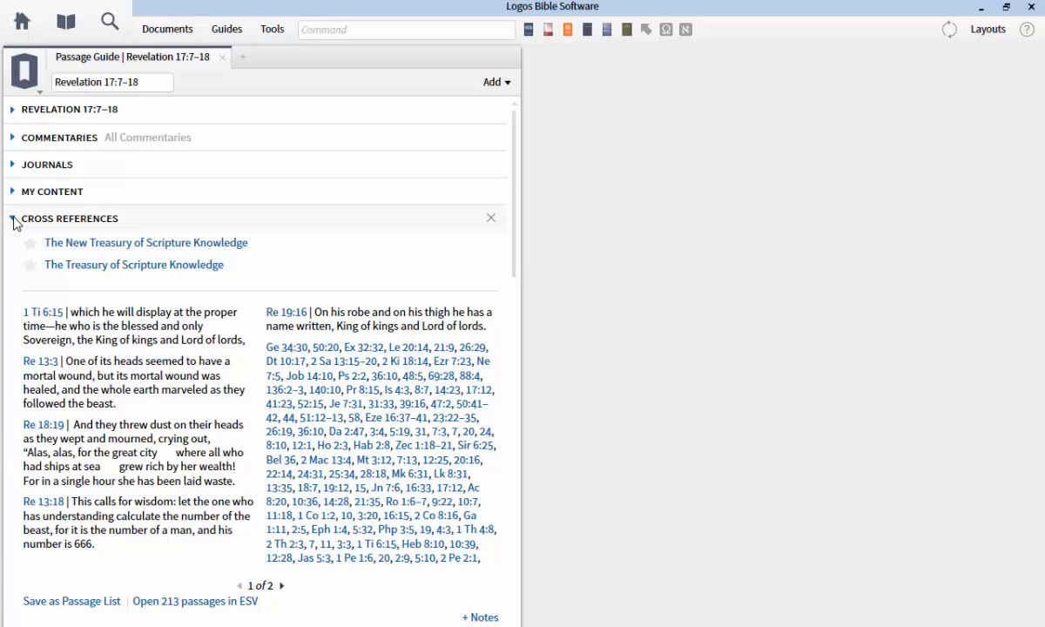
left_click(13, 219)
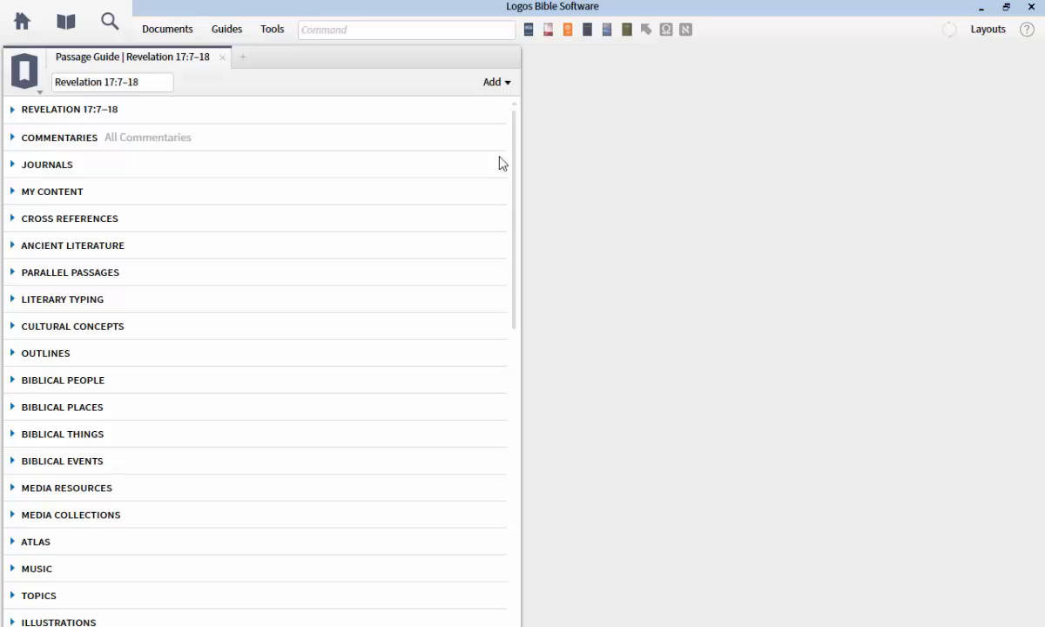
left_click(223, 59)
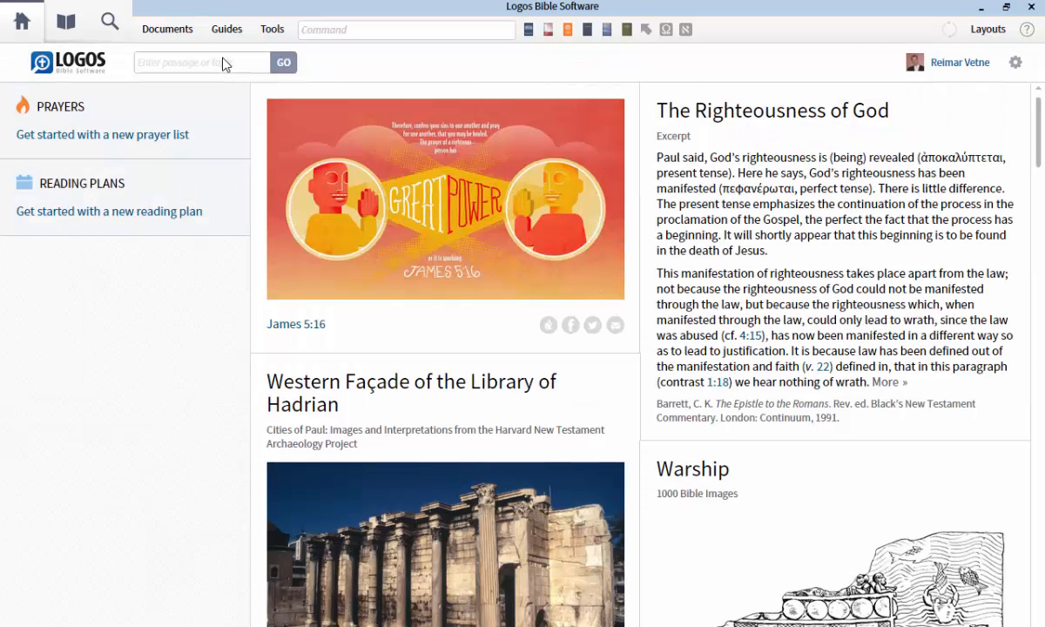